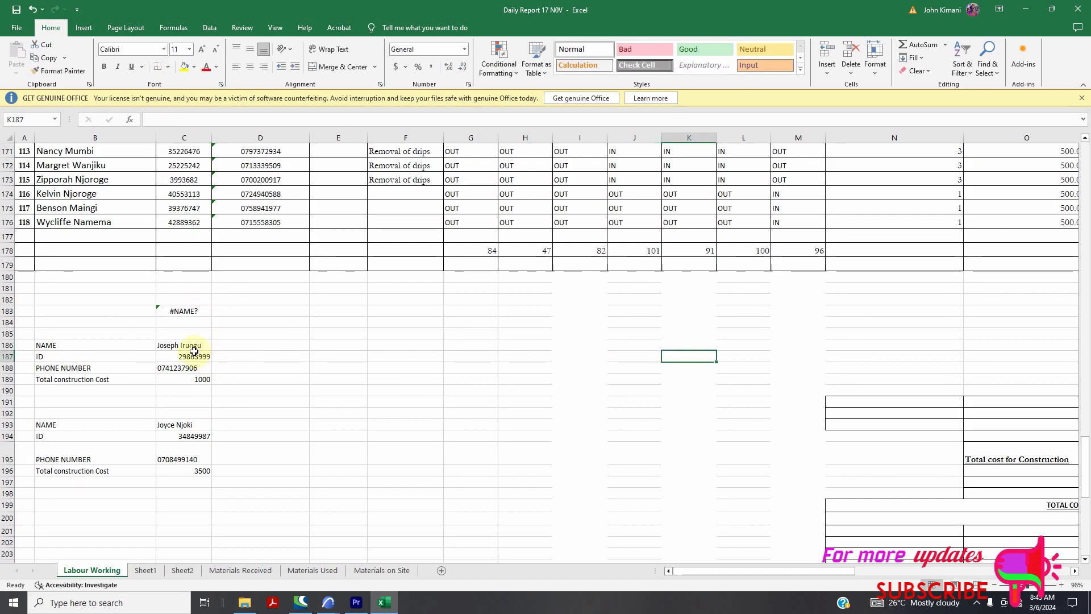
Delete the stray #NAME? entry from cell C183 on the Labour Working sheet
left_click(196, 313)
key("Delete")
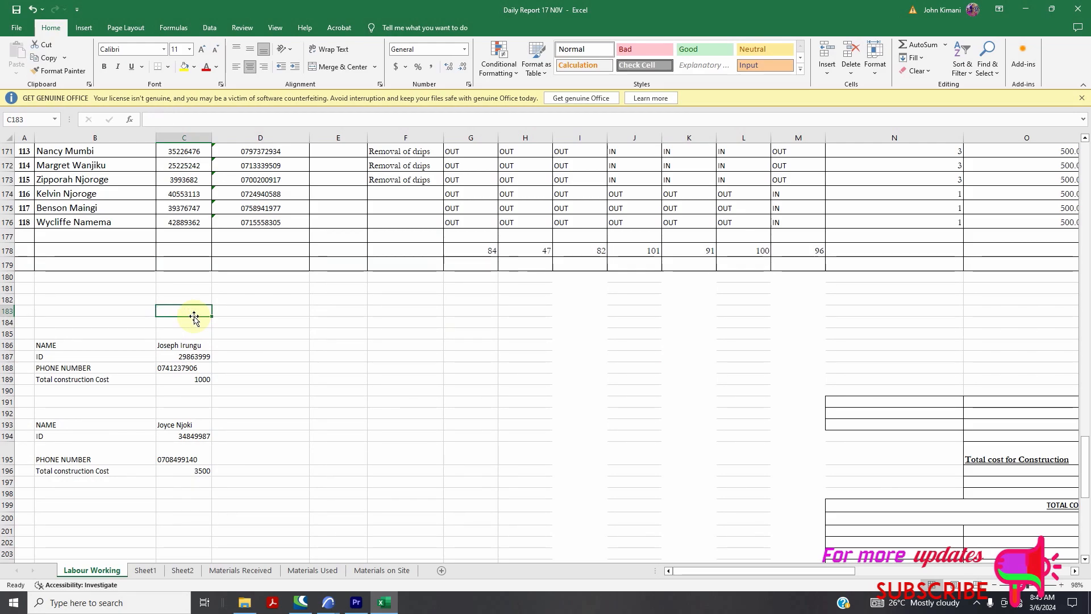
scroll(321, 313, "up", 20)
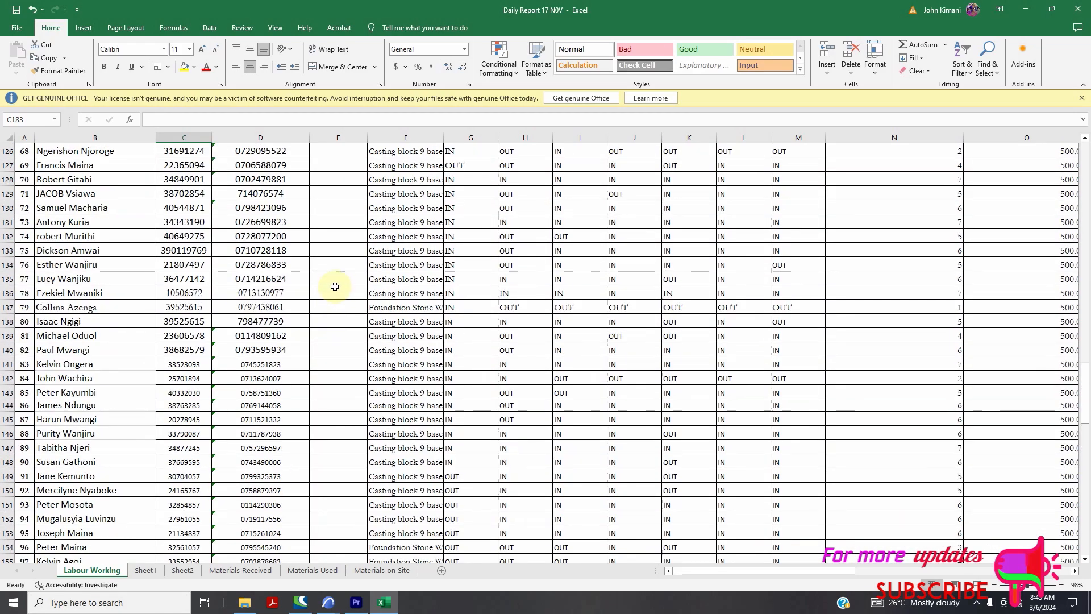
scroll(323, 262, "up", 20)
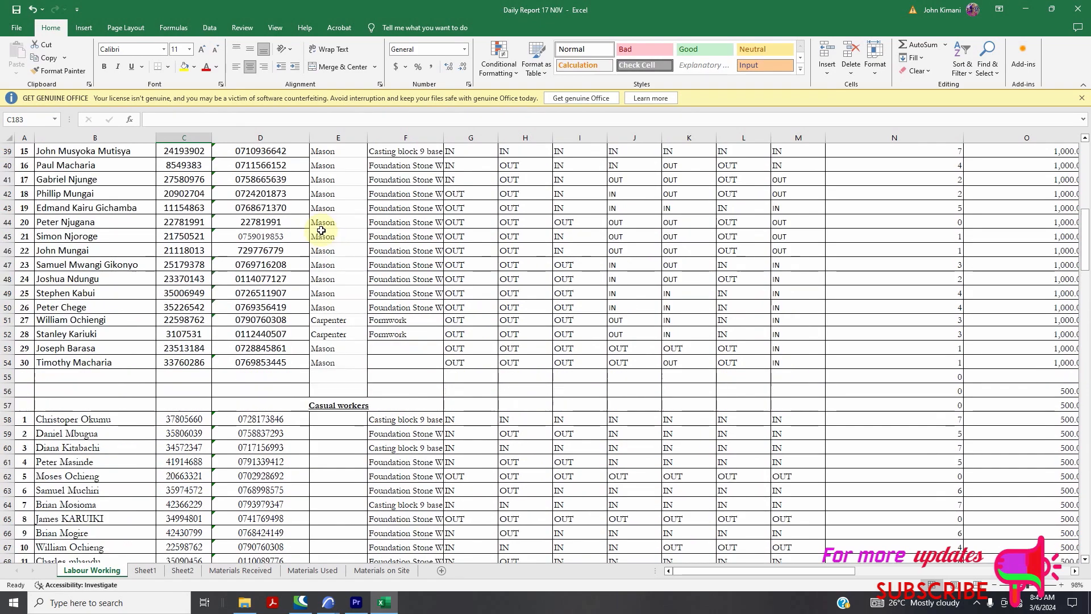
scroll(323, 246, "up", 6)
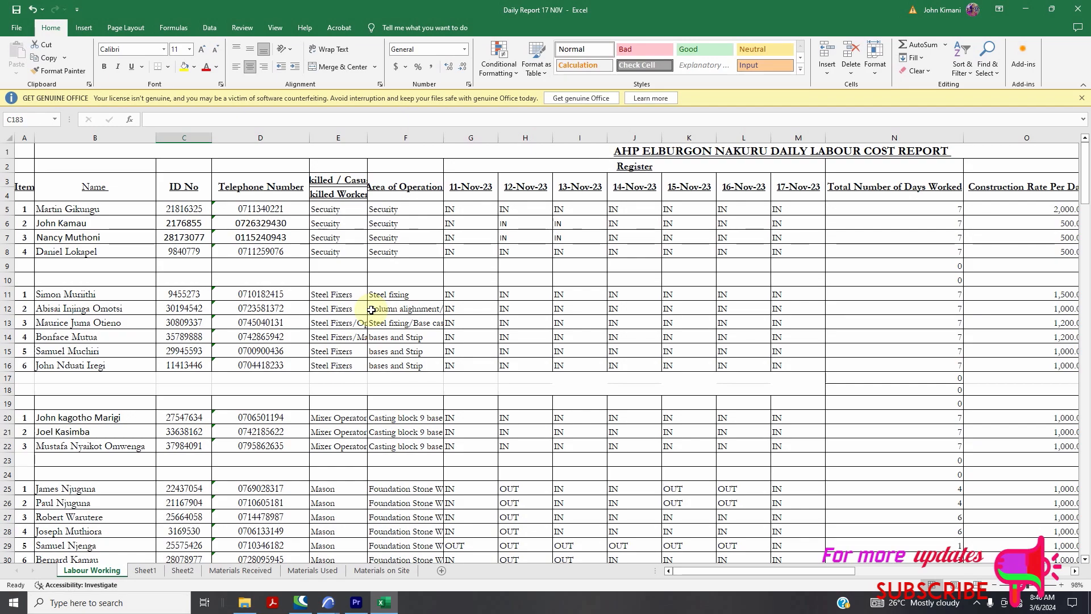
left_click_drag(800, 572, 757, 568)
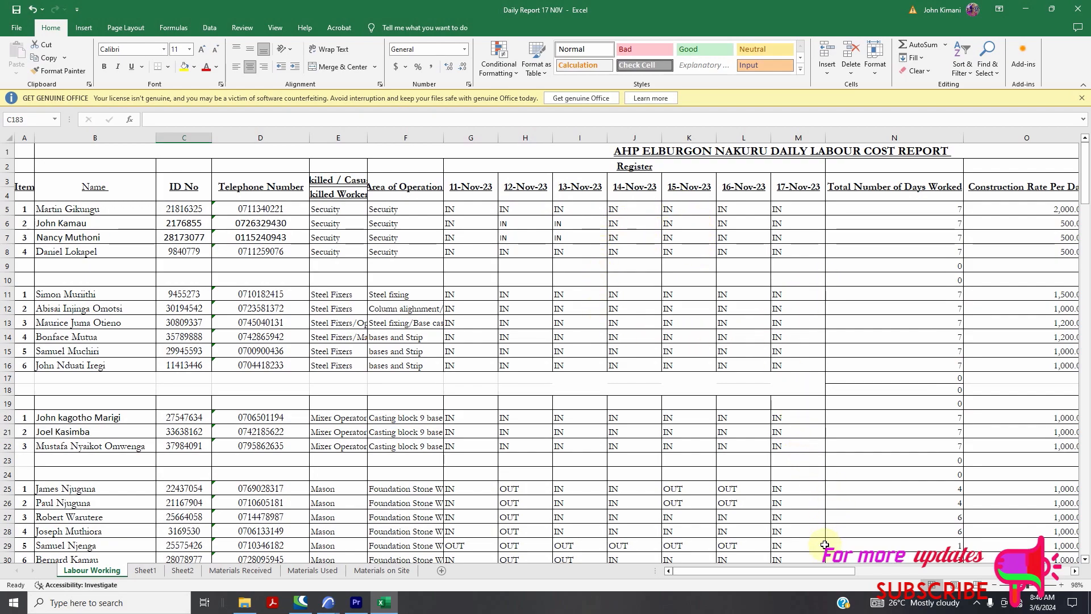
left_click_drag(825, 570, 862, 571)
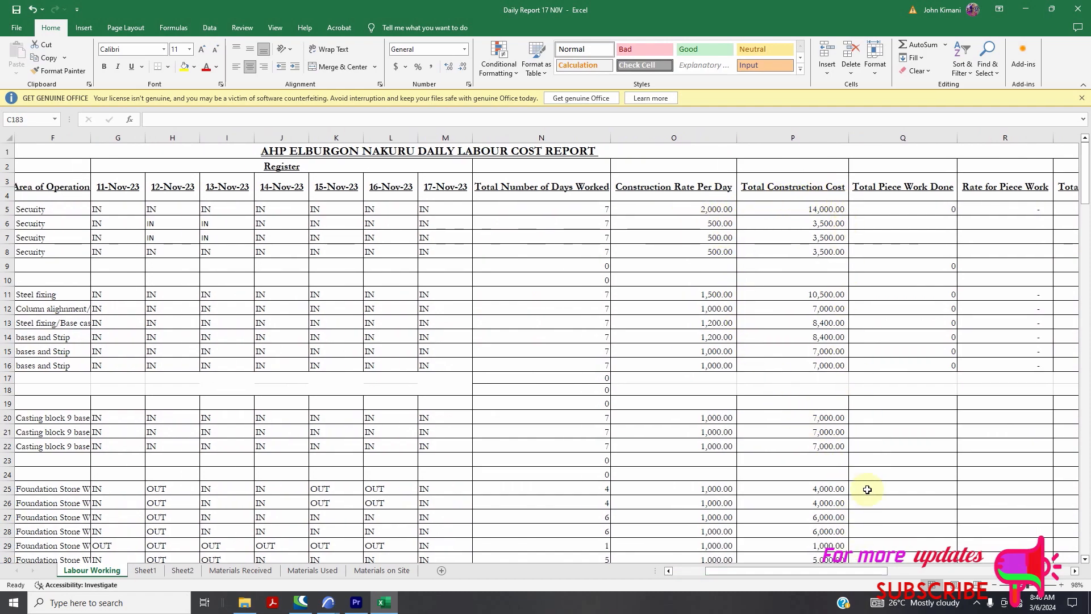
left_click_drag(850, 571, 816, 570)
scroll(511, 375, "down", 13)
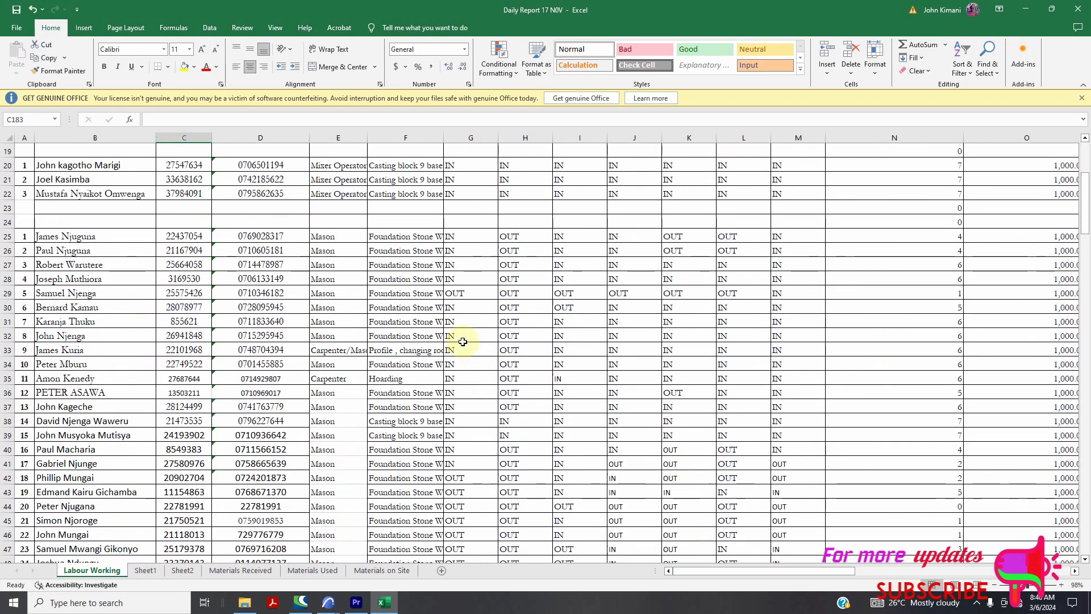
scroll(447, 361, "down", 19)
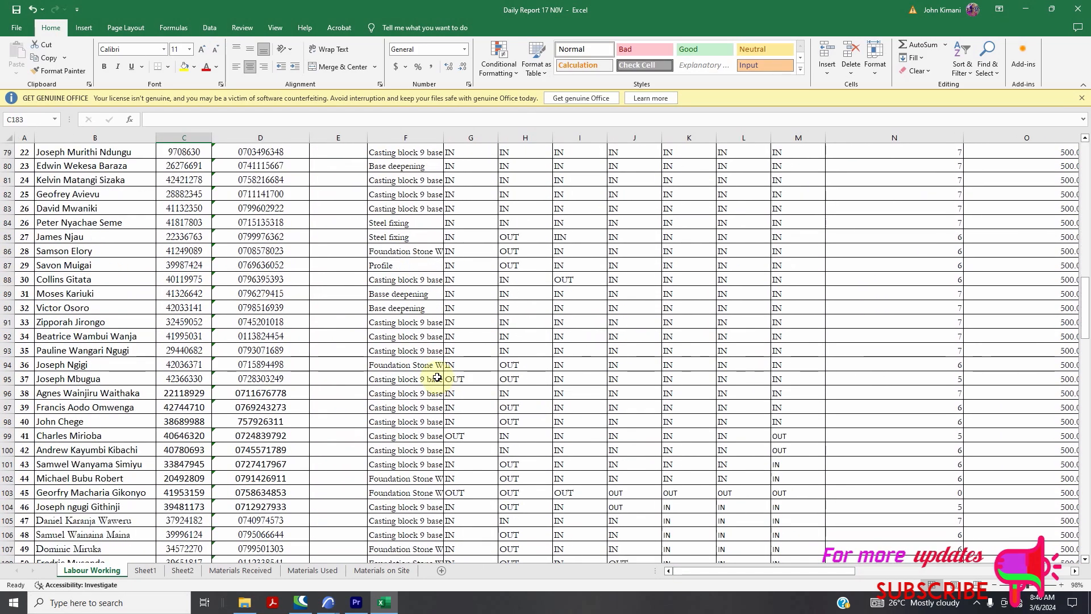
scroll(437, 378, "down", 11)
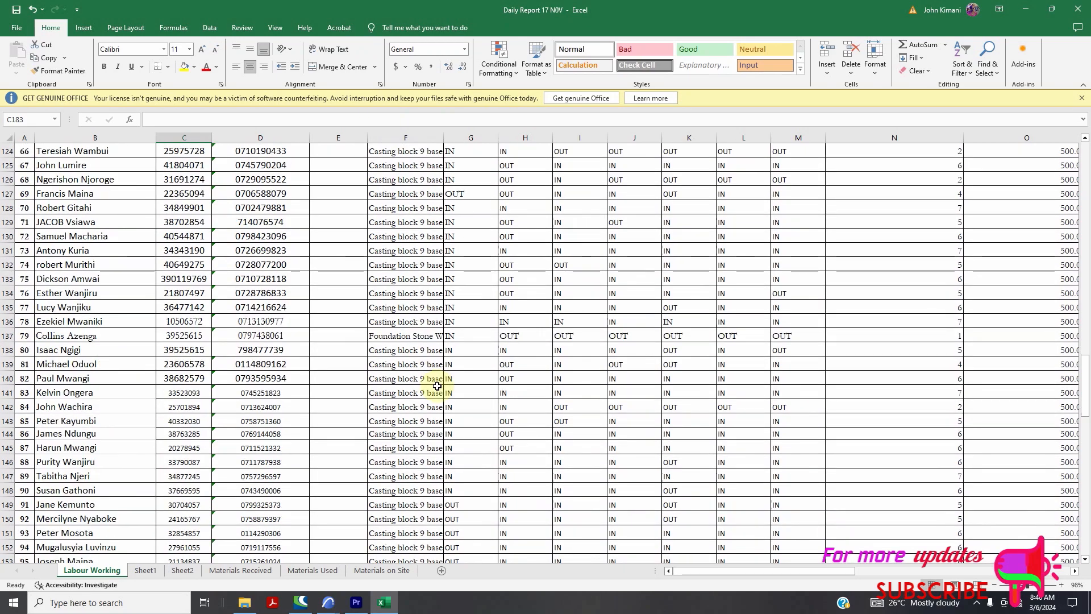
scroll(449, 392, "down", 12)
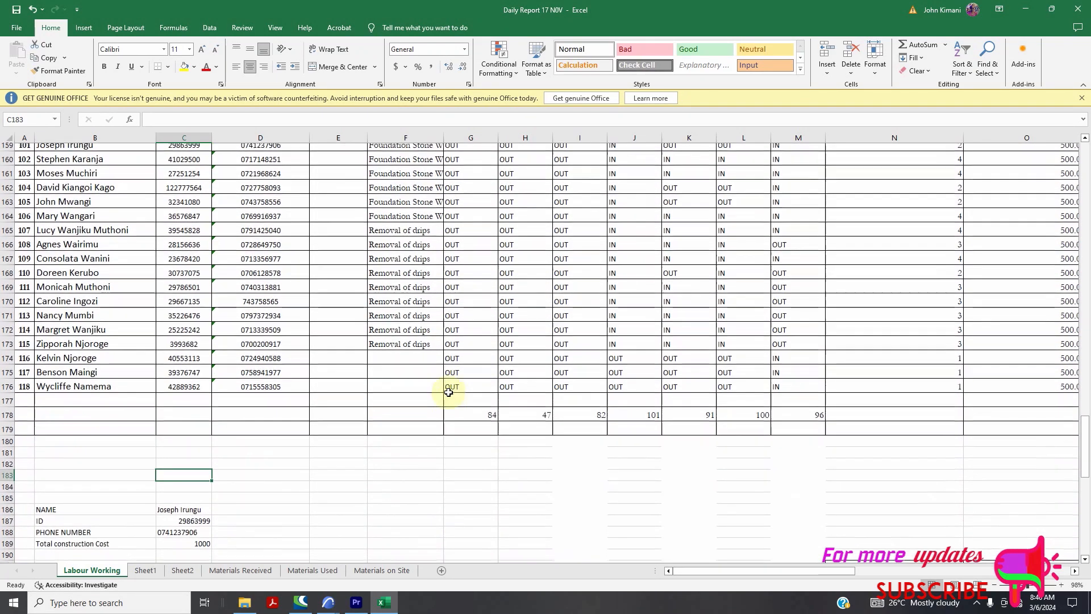
Choose another worker from the C186 drop-down so the total construction cost shows 2000
left_click(201, 419)
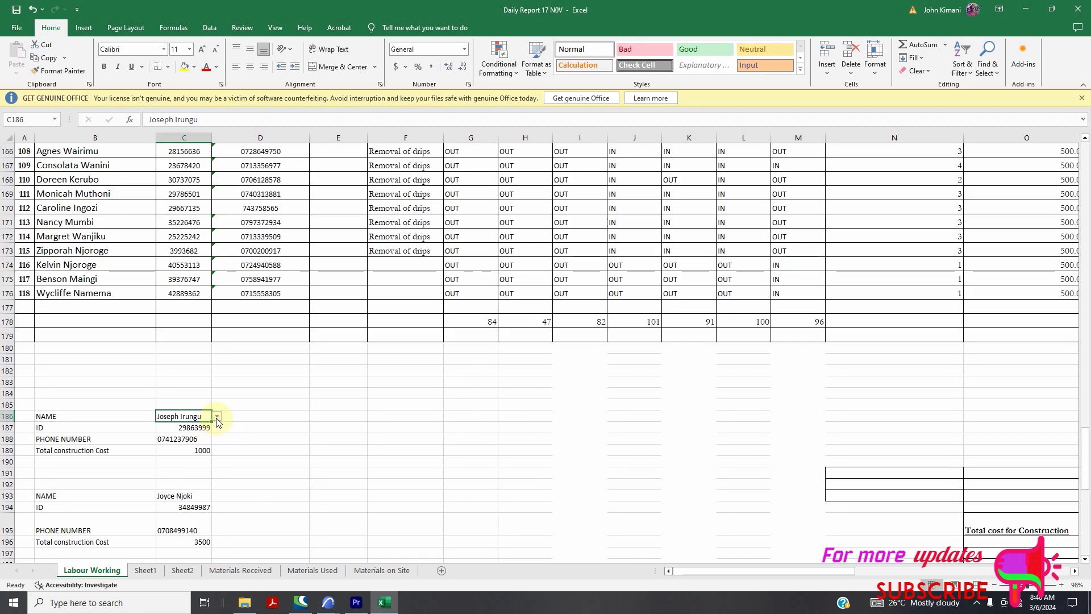
left_click(216, 419)
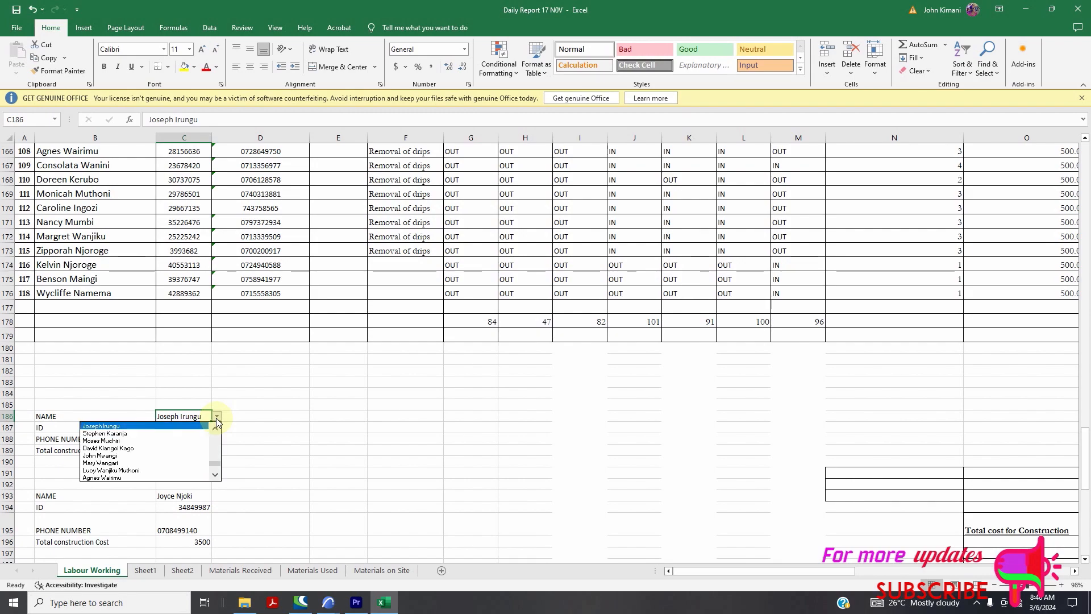
left_click(164, 446)
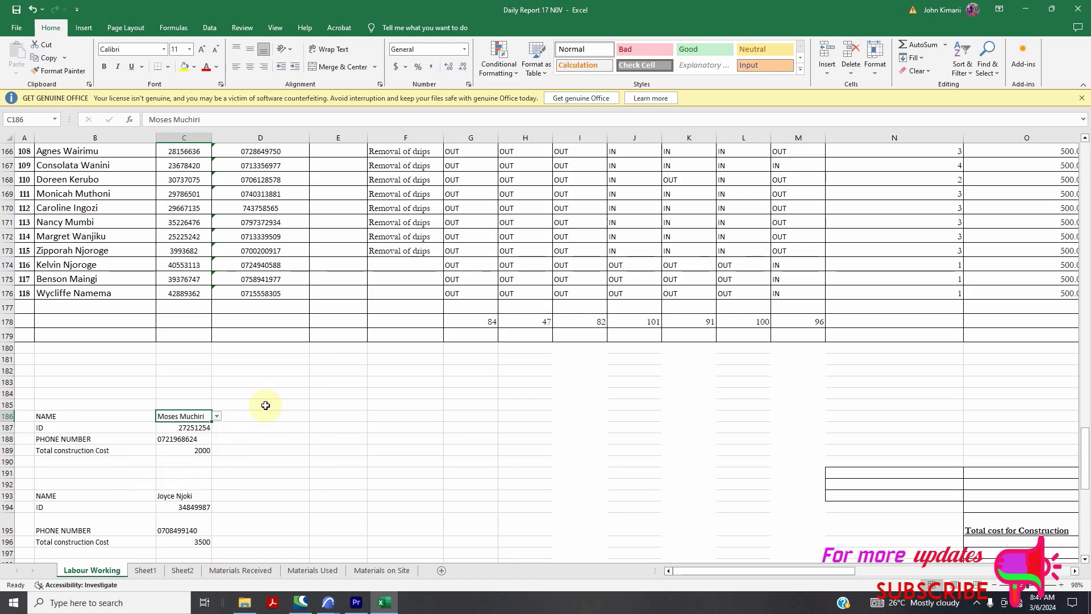
scroll(266, 405, "down", 1)
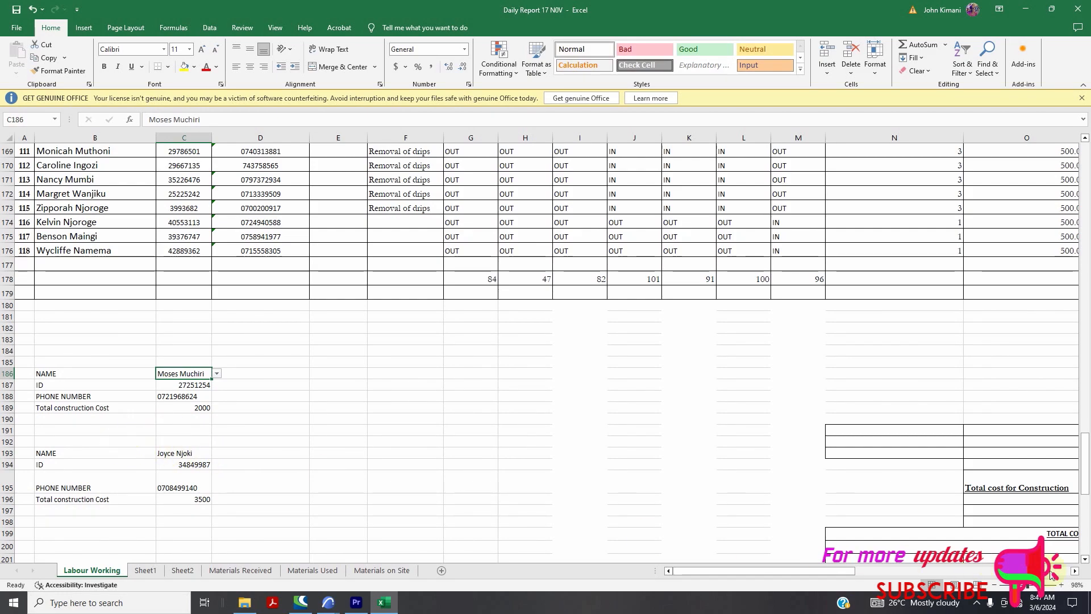
Zoom in and pick a further worker from the C186 list, updating total cost to 2500
left_click_drag(1028, 585, 1036, 585)
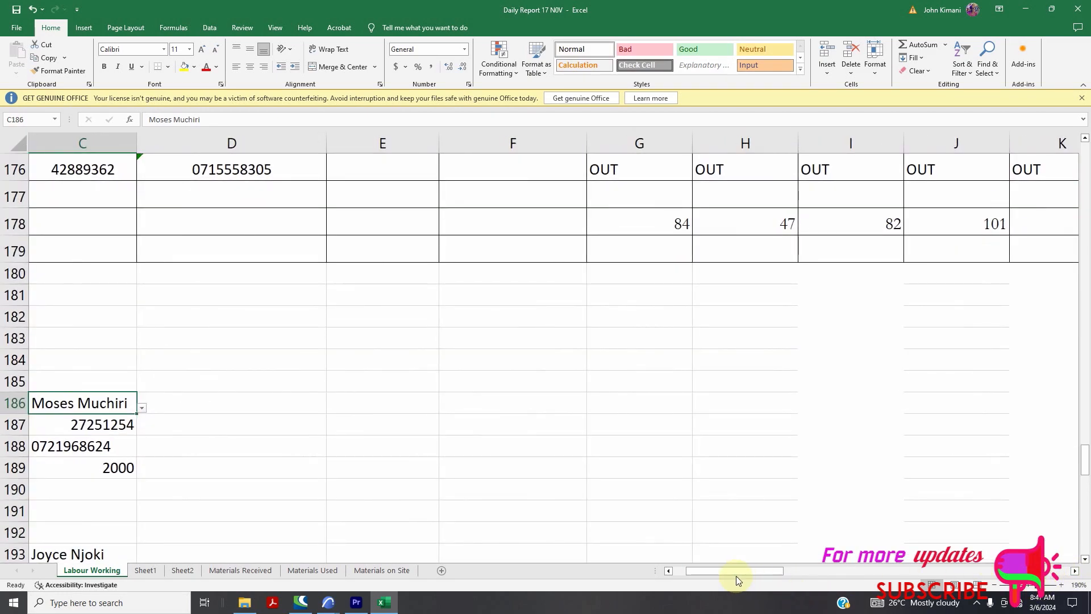
left_click_drag(735, 573, 695, 571)
scroll(155, 450, "down", 1)
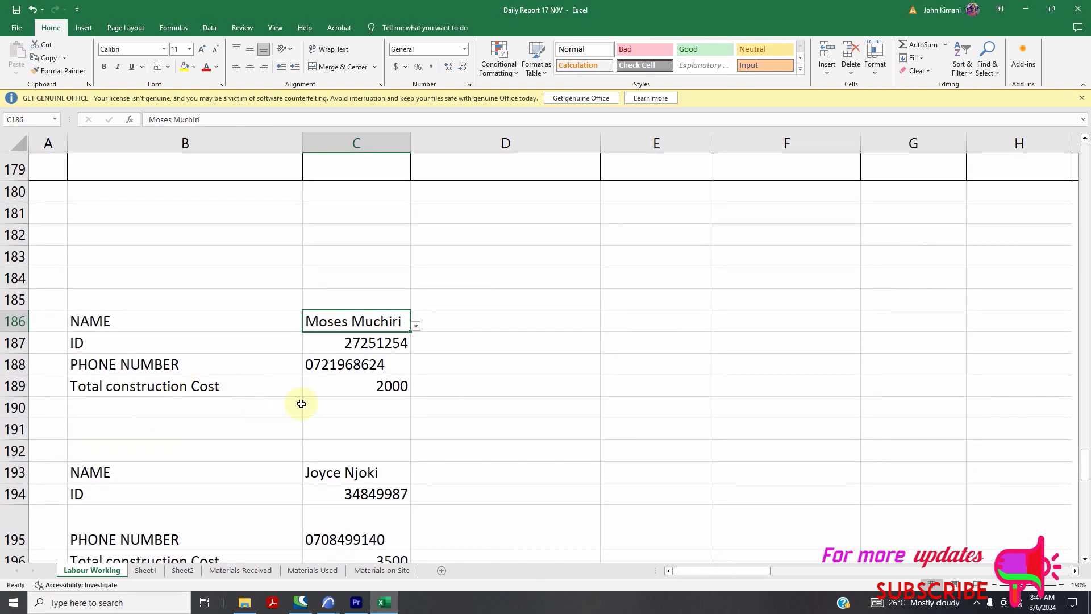
scroll(339, 403, "down", 2)
scroll(345, 395, "up", 6)
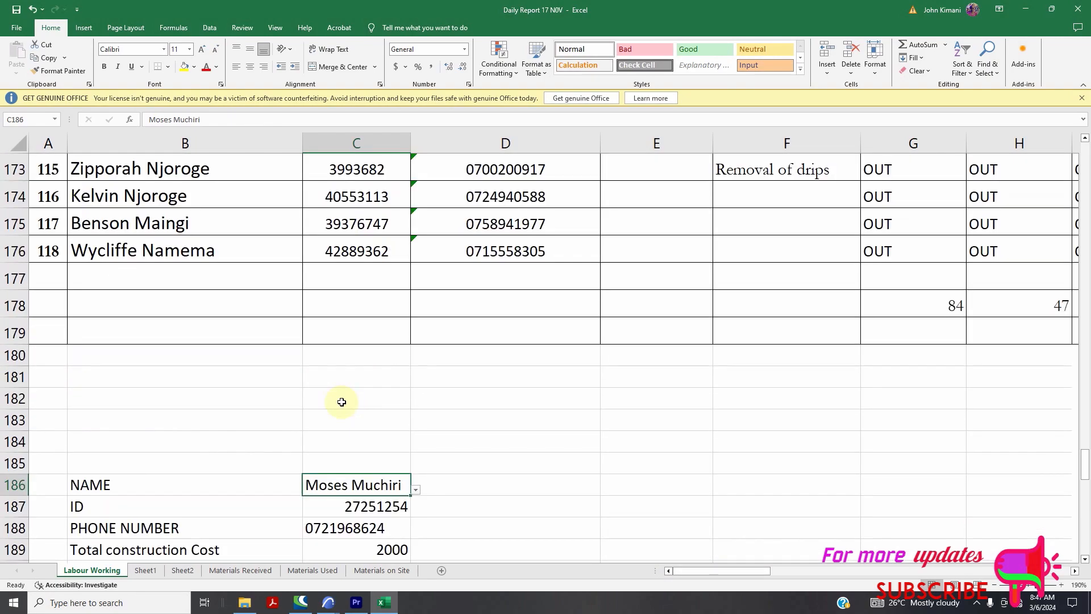
scroll(343, 415, "down", 4)
scroll(356, 401, "down", 1)
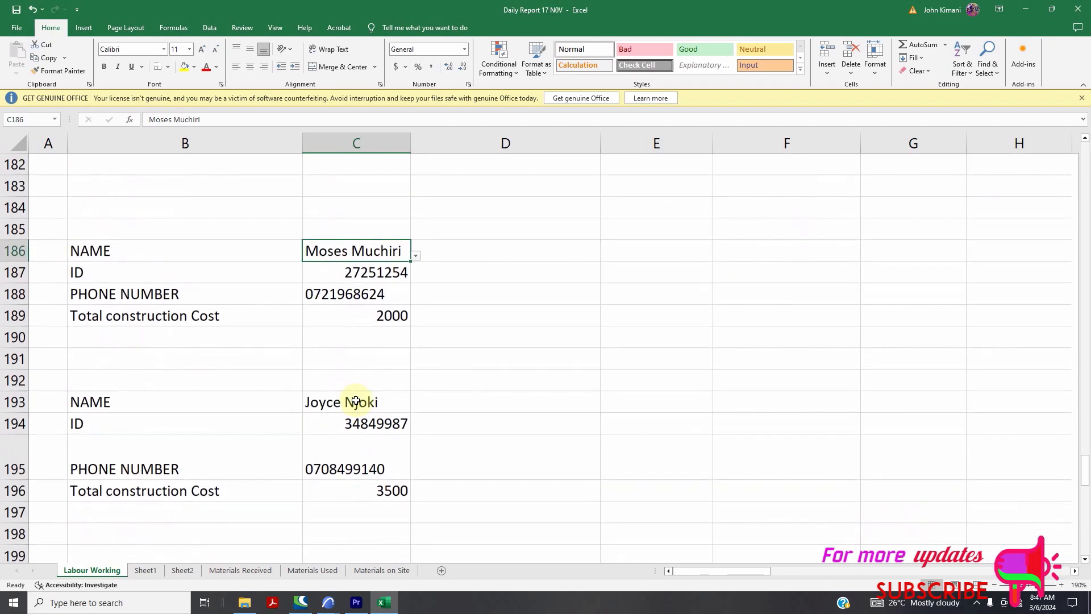
left_click(417, 257)
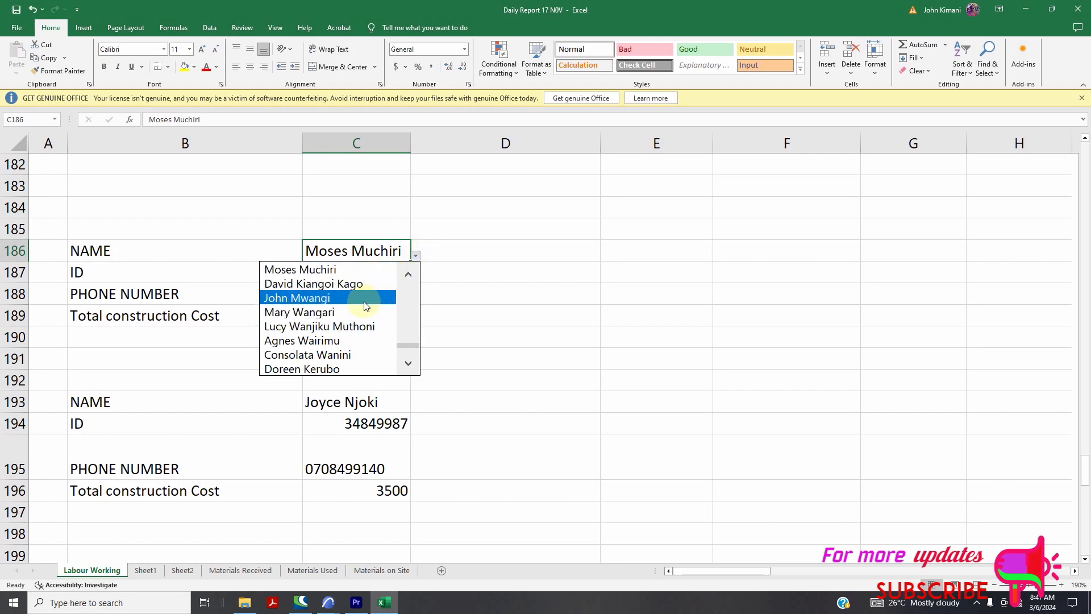
left_click_drag(404, 344, 414, 305)
left_click(302, 312)
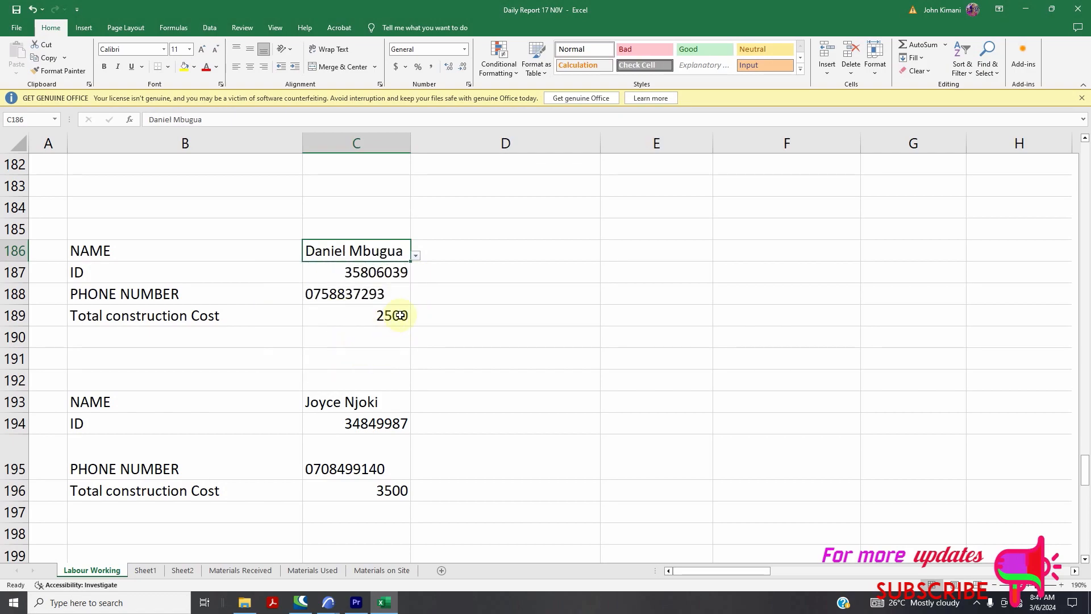
Select the first worker in the C186 list, showing a total construction cost of 14000
left_click(417, 257)
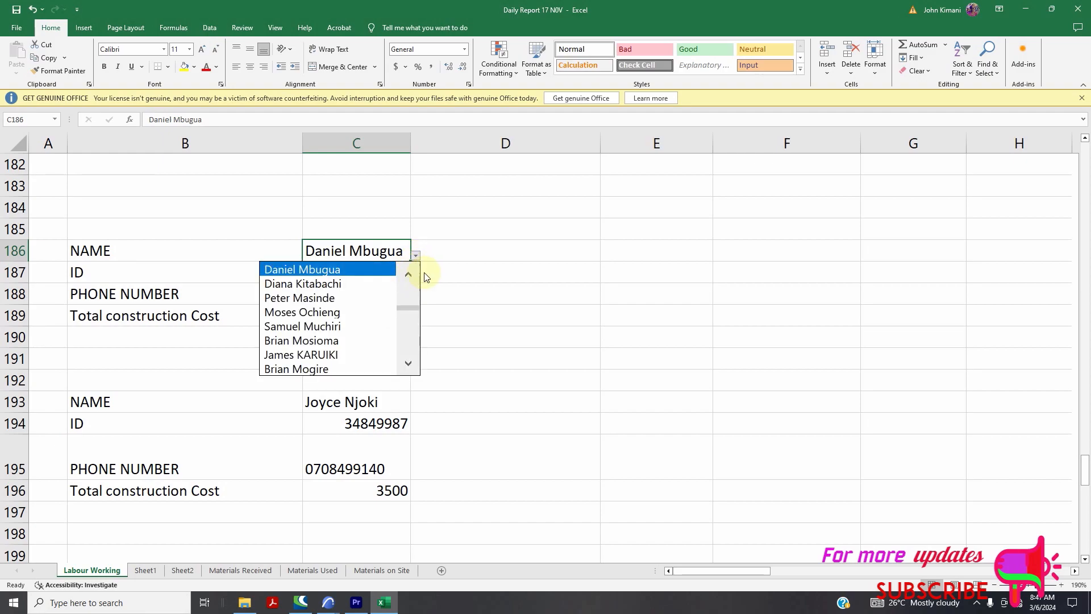
left_click(454, 262)
left_click(416, 259)
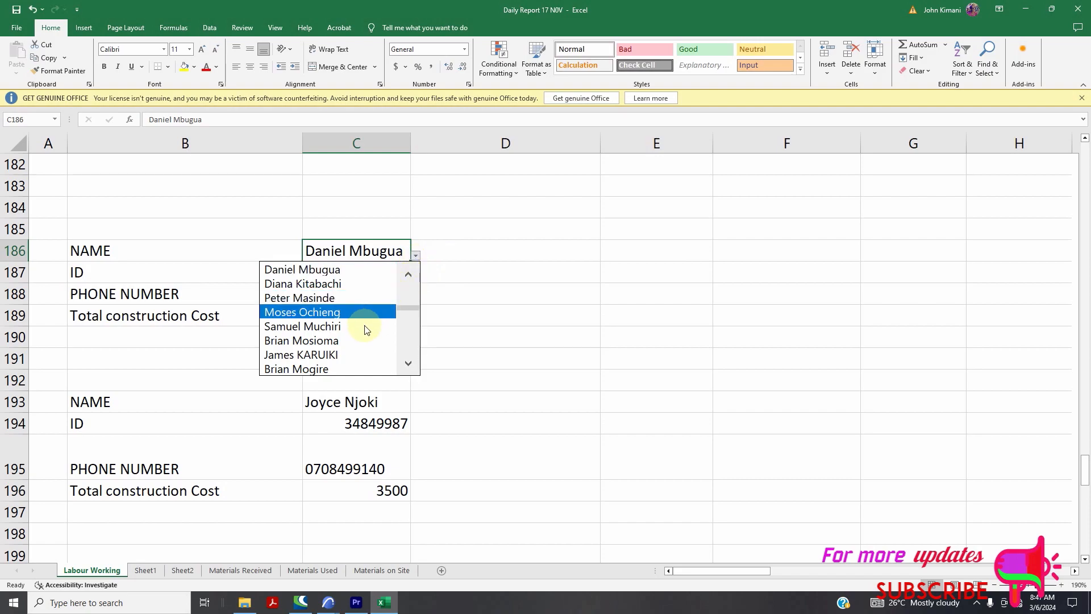
left_click_drag(407, 312, 413, 285)
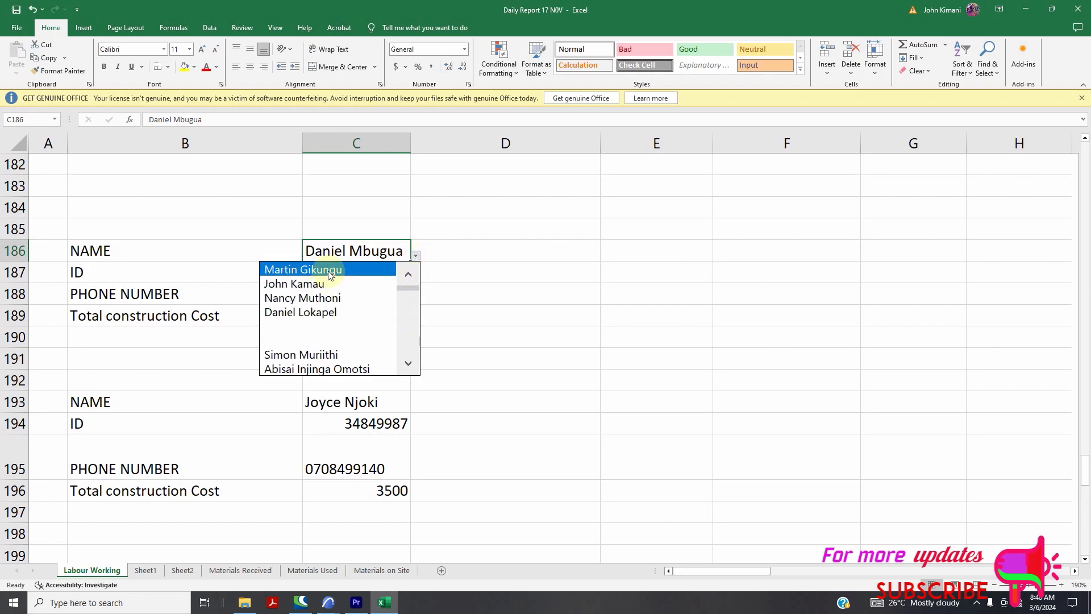
left_click(358, 270)
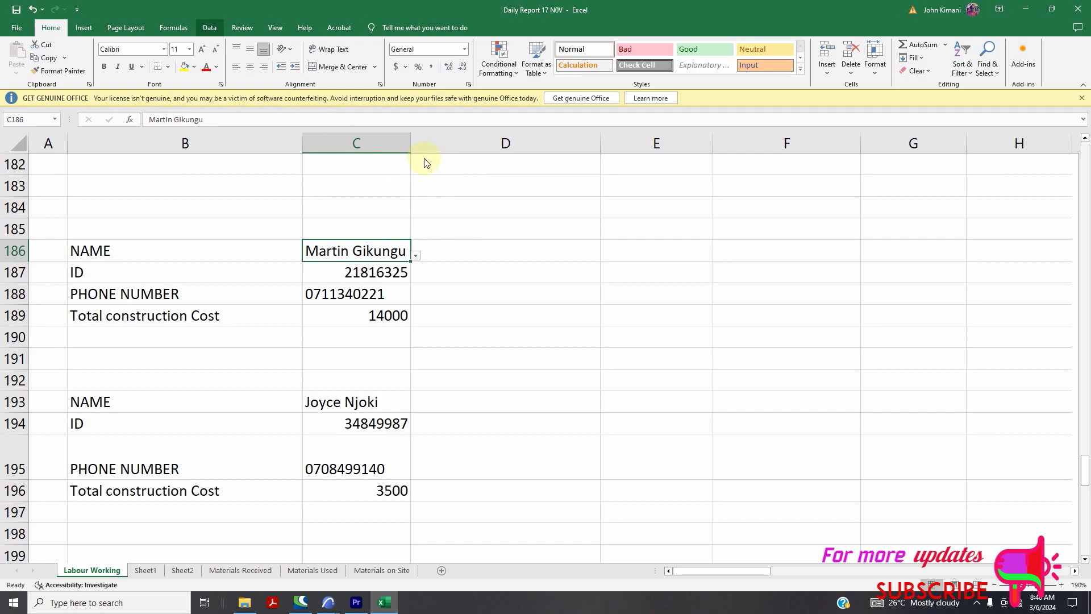
left_click(211, 27)
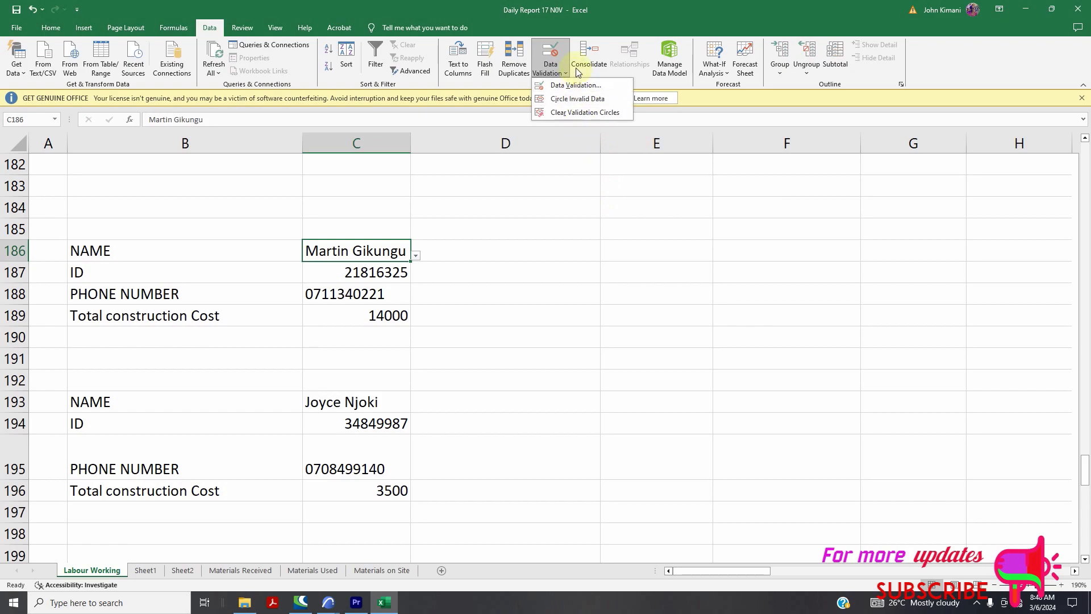
left_click(578, 86)
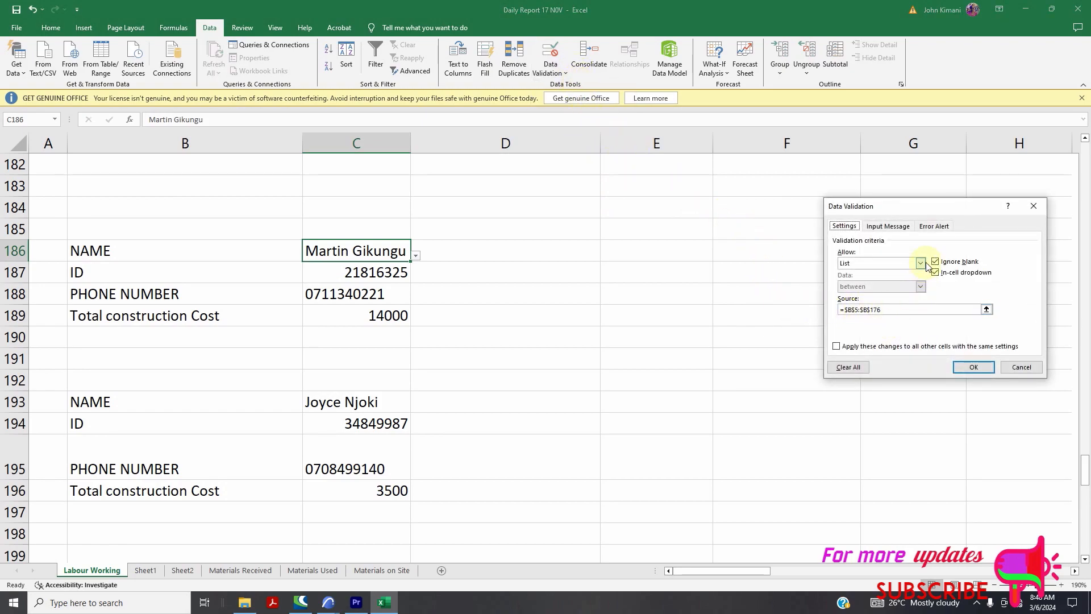
left_click(920, 263)
left_click(853, 272)
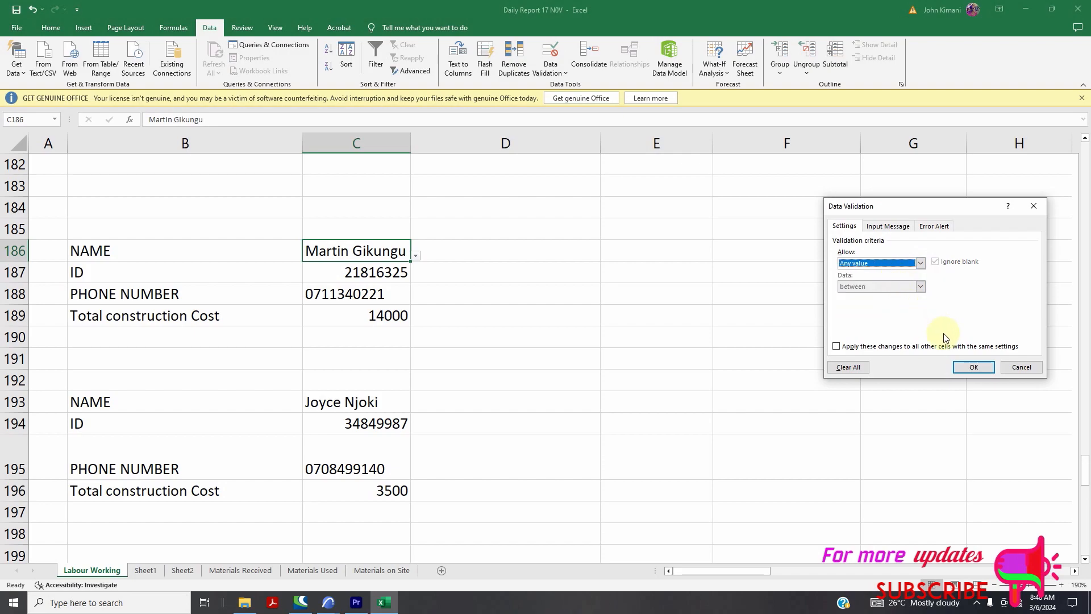
left_click(974, 367)
scroll(453, 328, "up", 3)
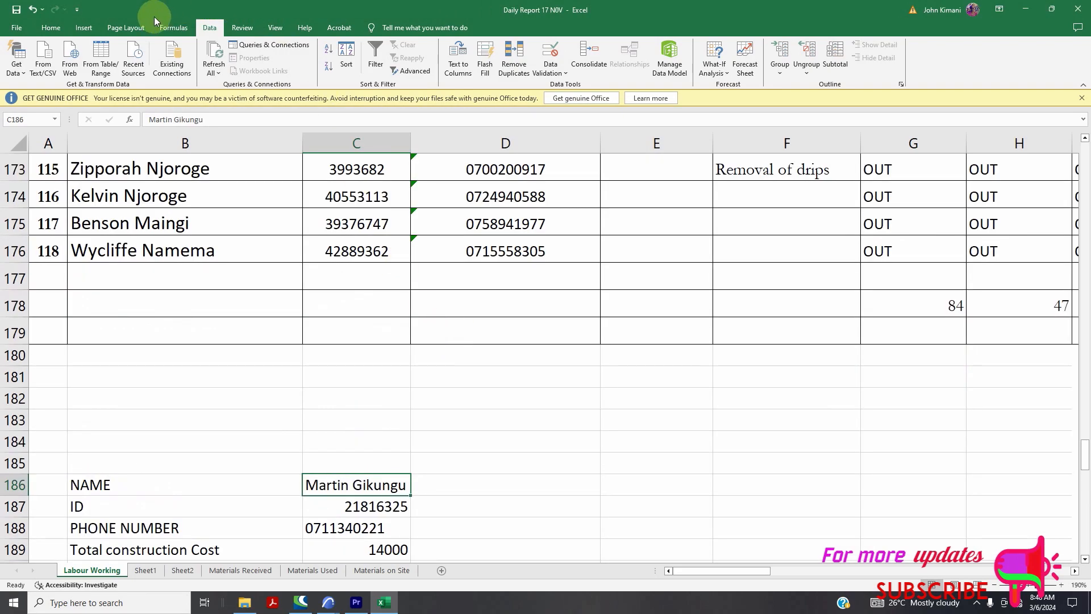
left_click(50, 28)
scroll(550, 307, "down", 2)
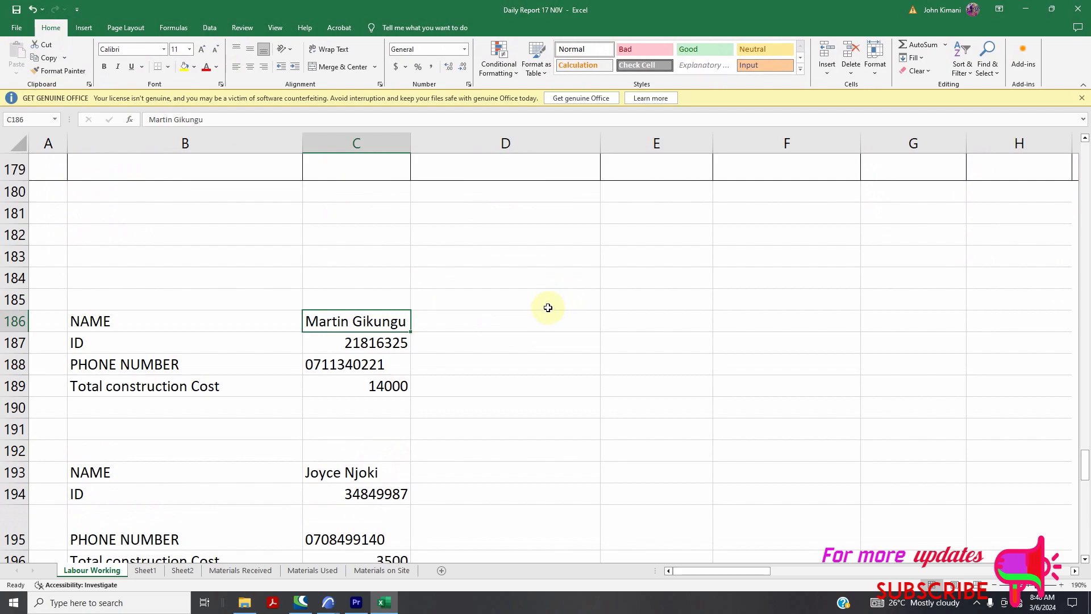
scroll(529, 312, "down", 2)
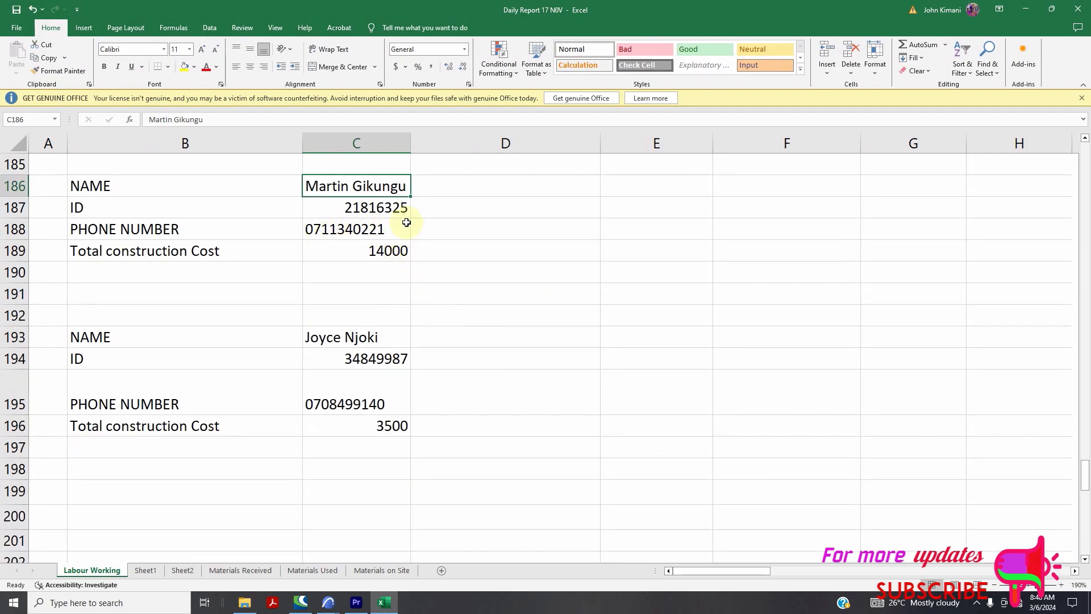
scroll(413, 275, "down", 2)
scroll(421, 305, "up", 2)
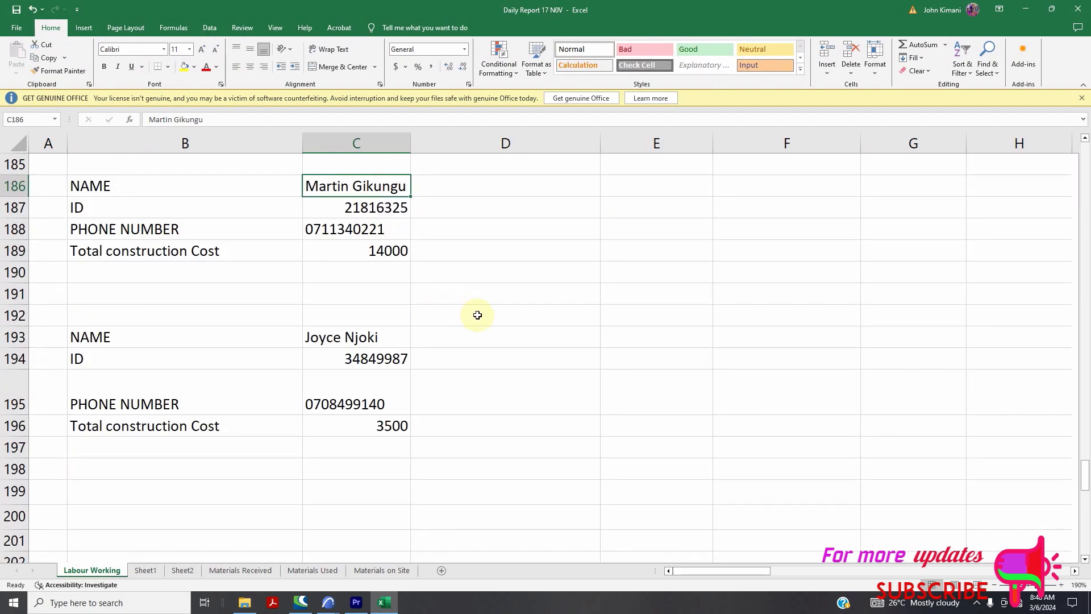
Enter labels Name, ID Number, Telephone Number and Totol Construction Cost down B200:B203
left_click_drag(508, 310, 446, 396)
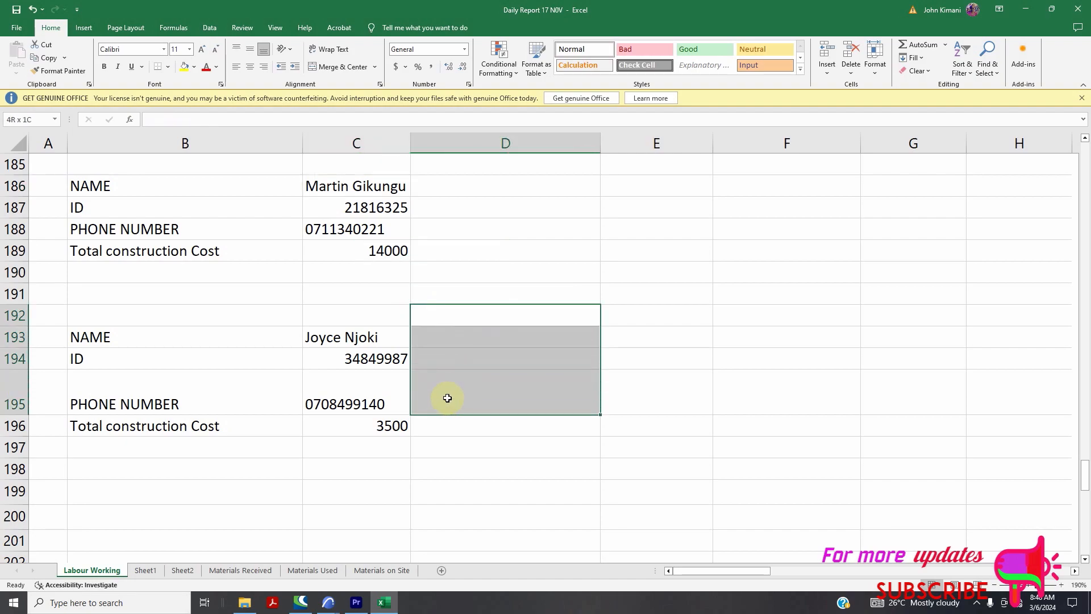
scroll(445, 401, "down", 2)
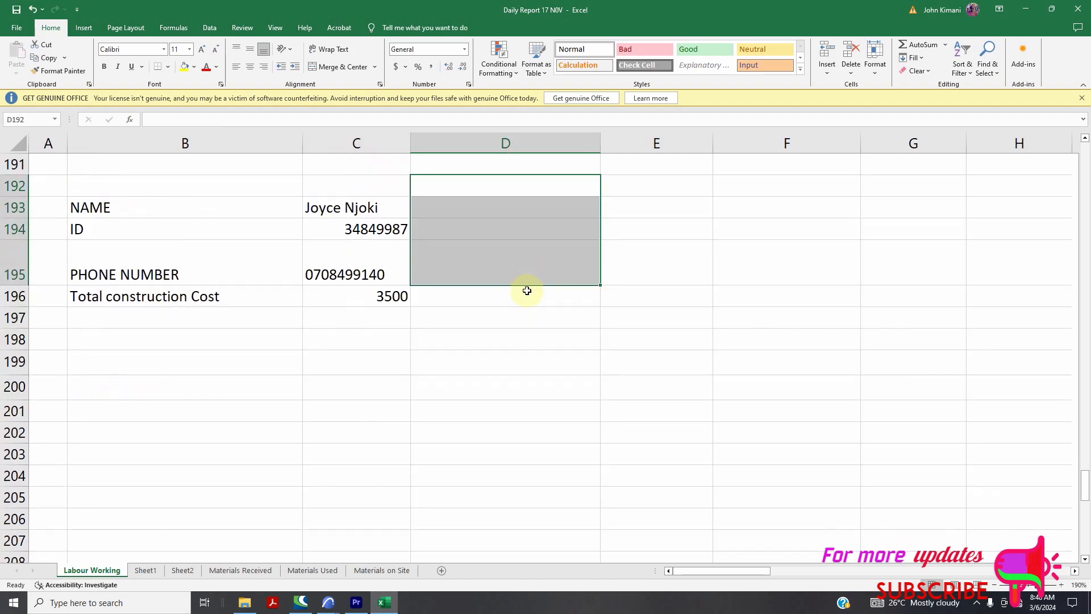
left_click(116, 391)
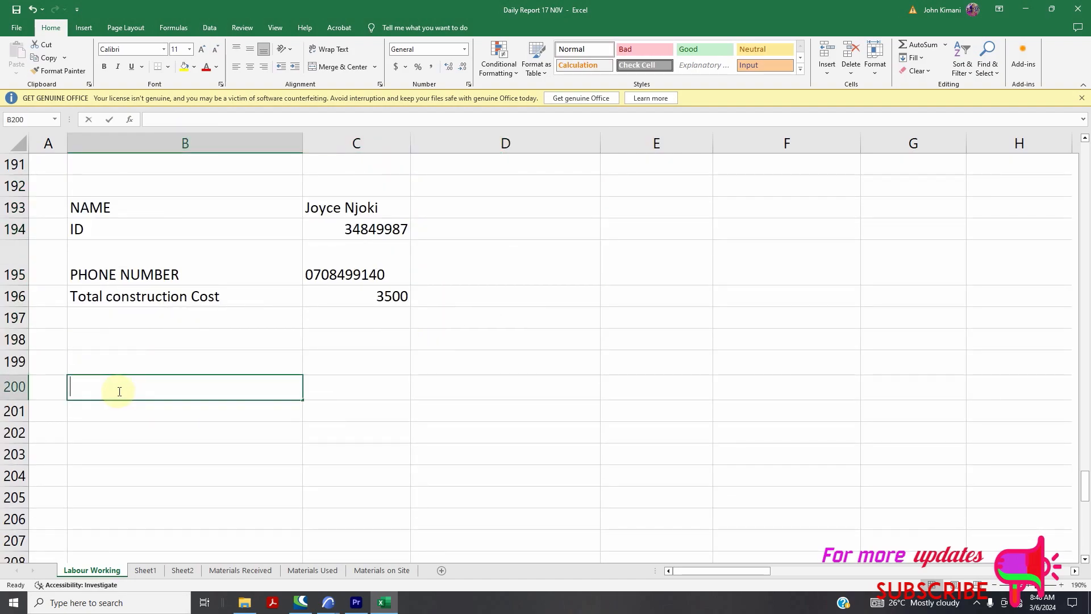
type("Name")
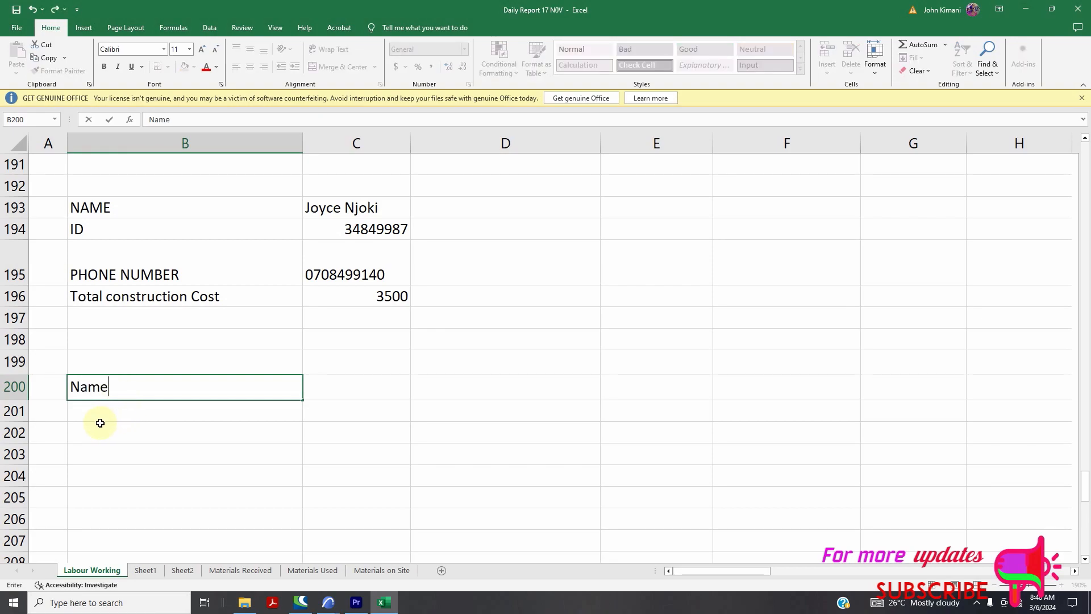
key("Return")
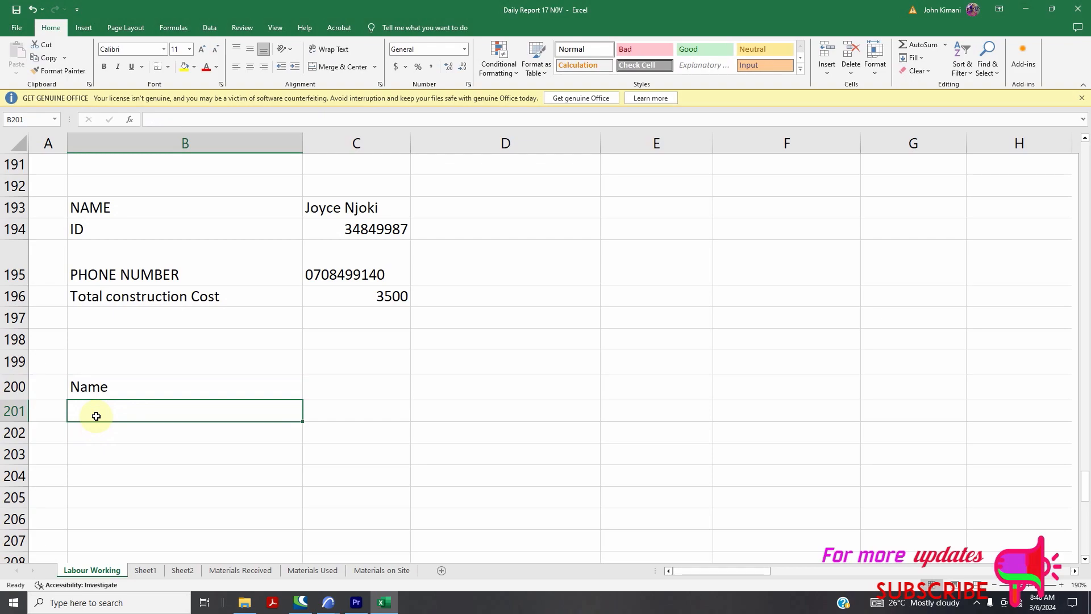
type("ID Number")
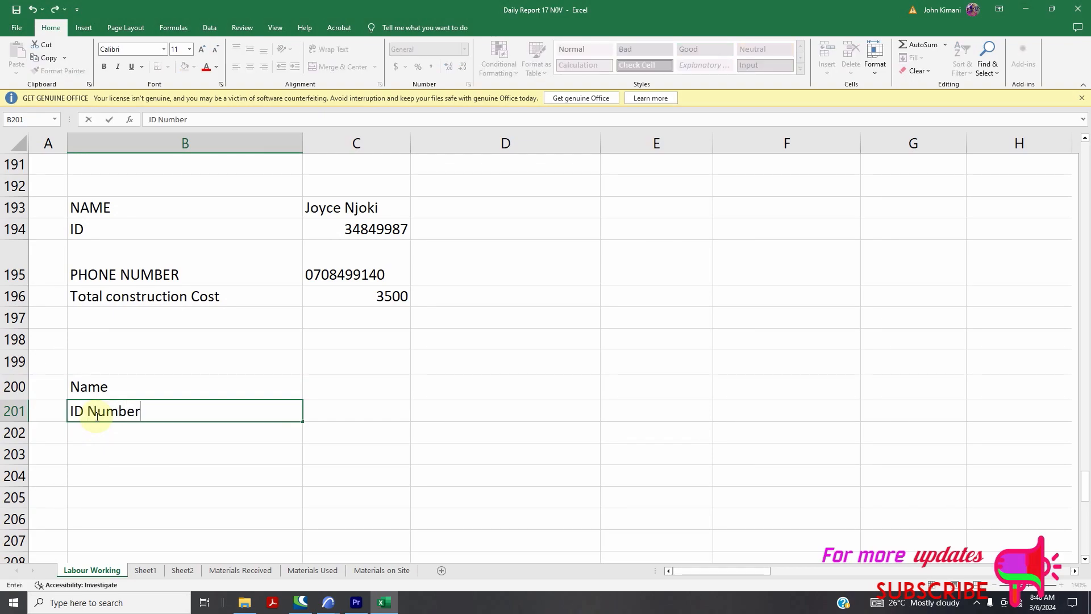
key("Return")
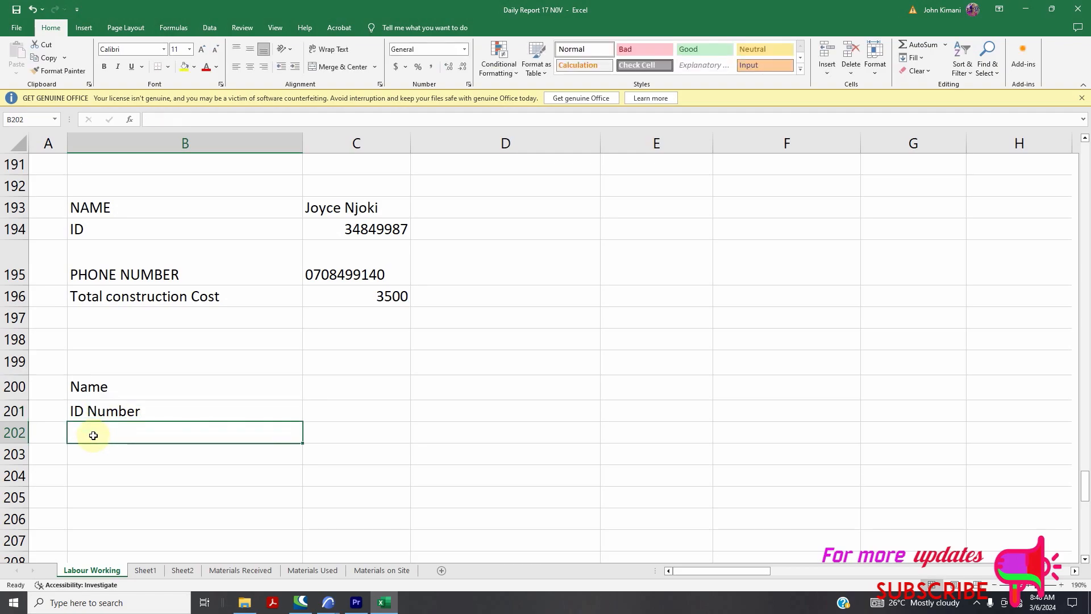
type("Telephone Number")
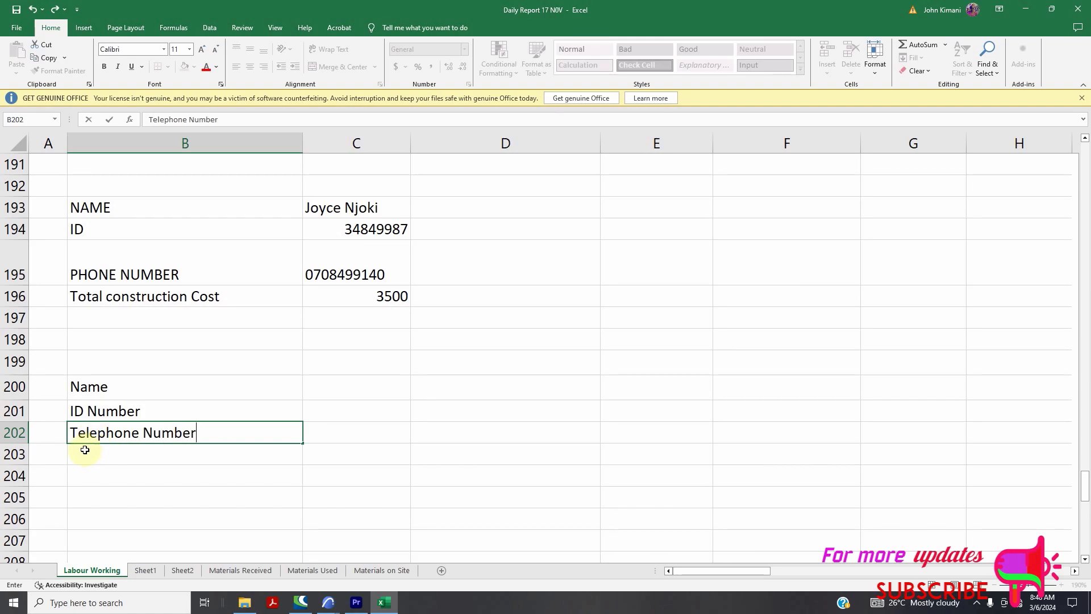
left_click(83, 452)
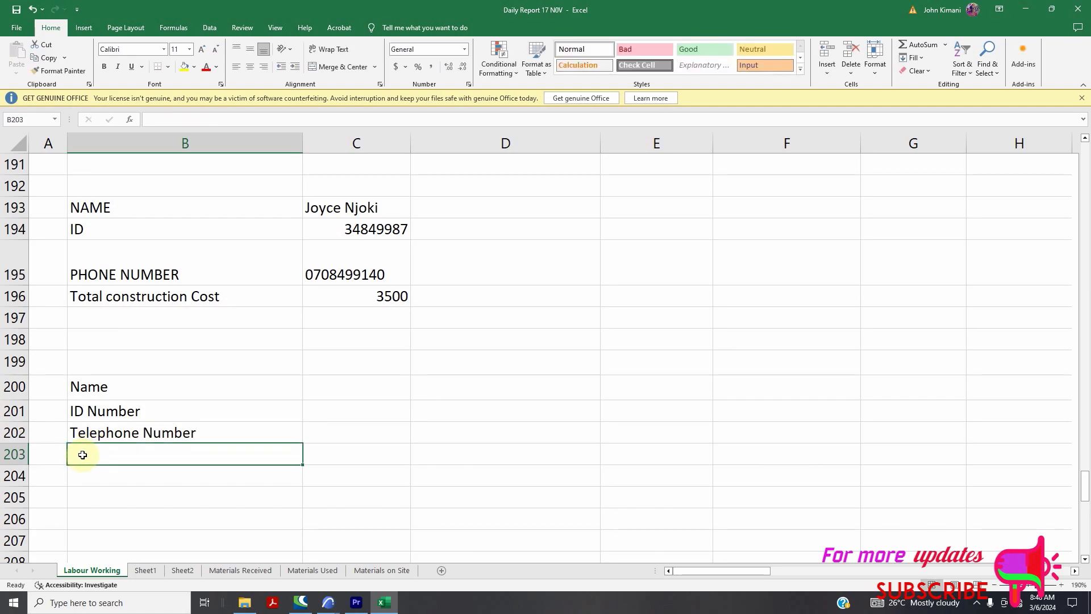
type("Totol Construction COst")
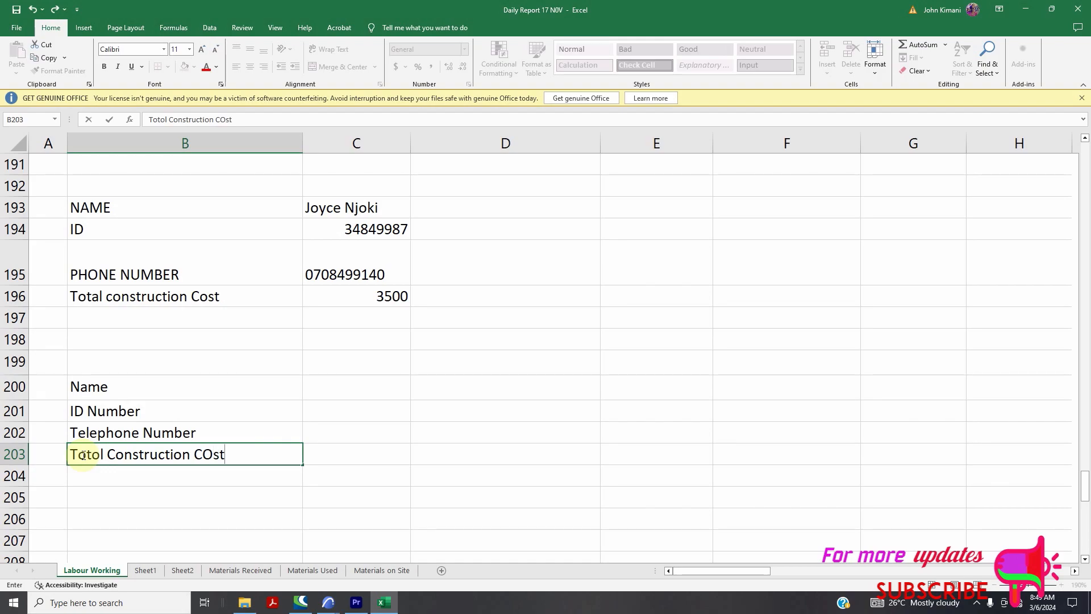
left_click(323, 415)
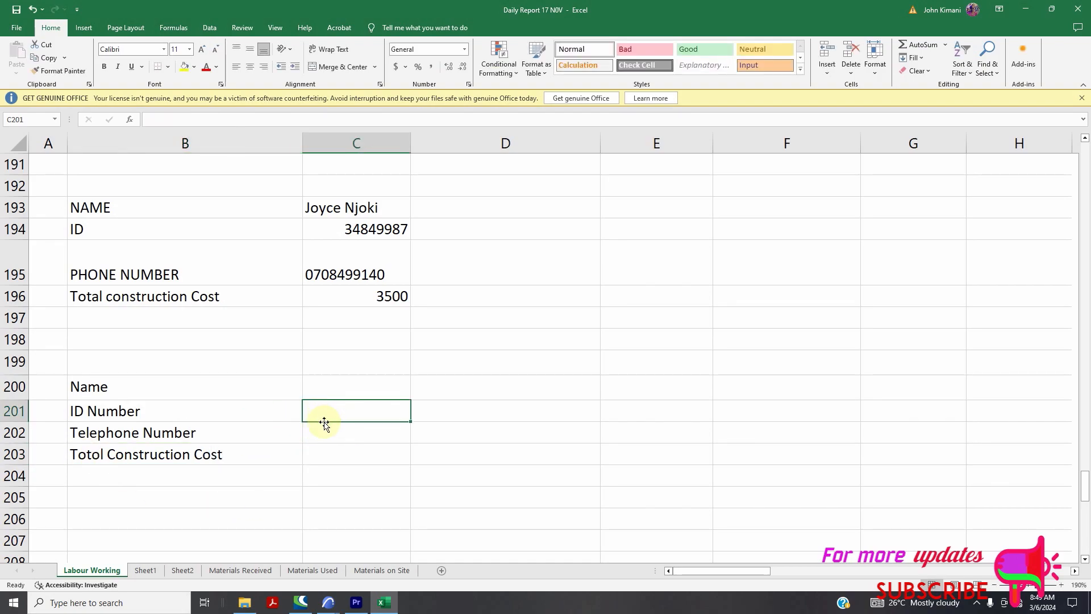
In C201 begin =vlookup(C200, with the worker table B5:P177 as the lookup range
type("=")
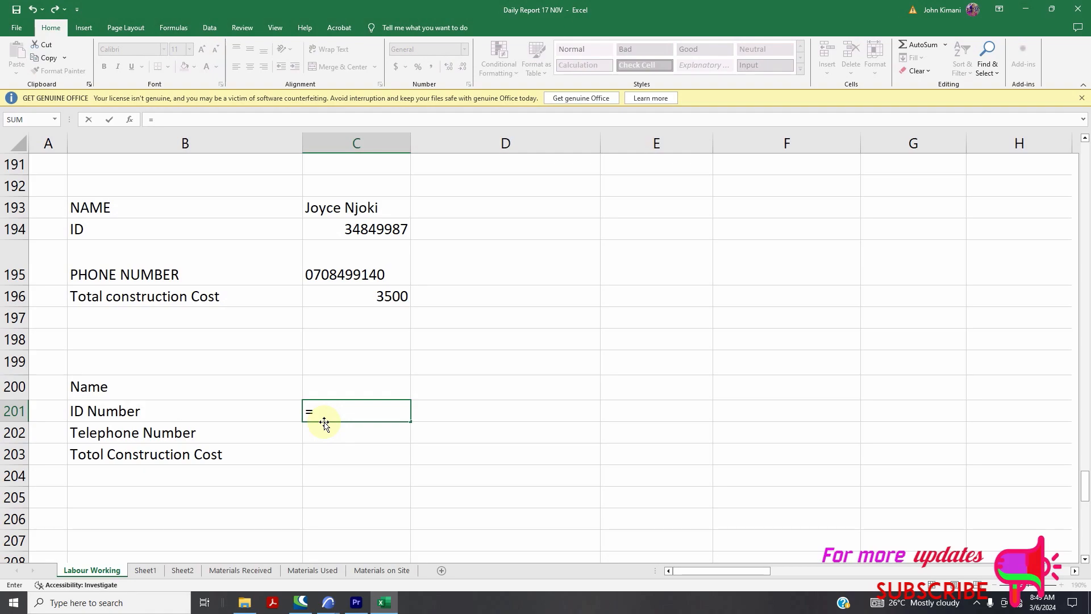
type("vlookum")
key("BackSpace")
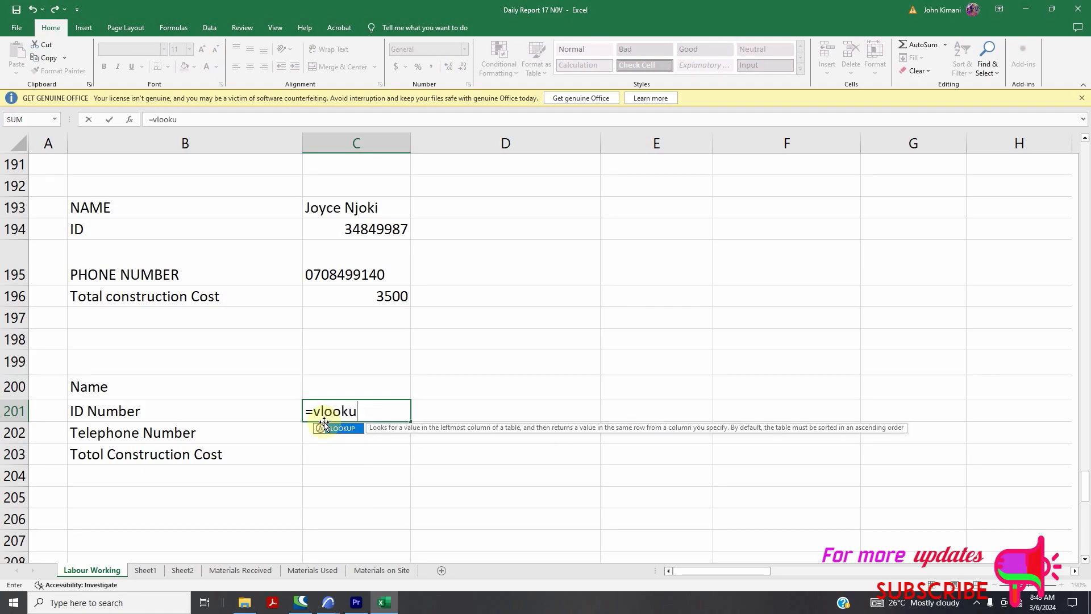
type("p(")
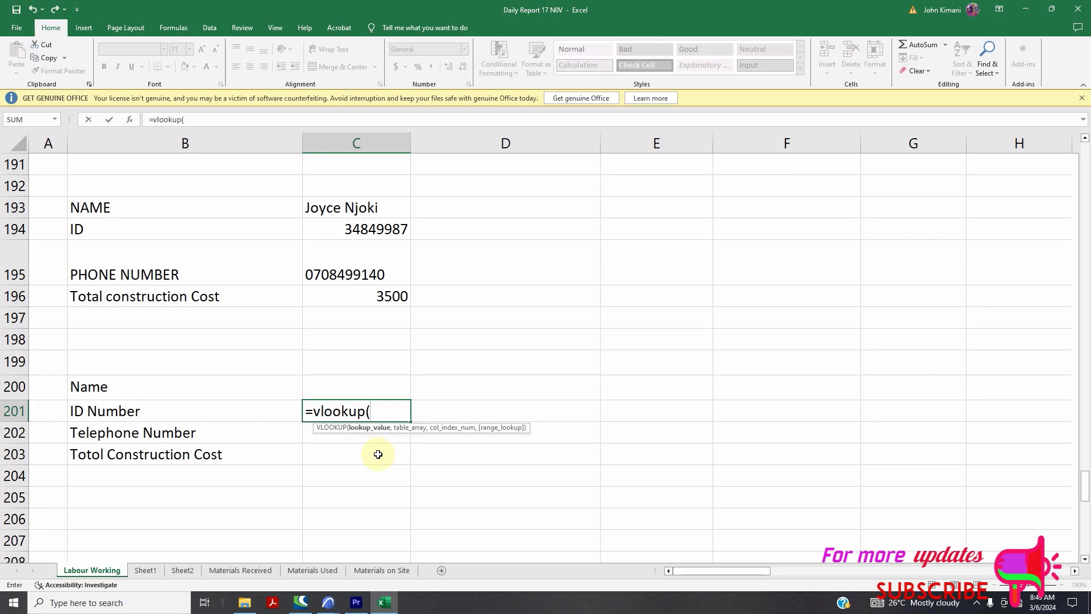
left_click(334, 387)
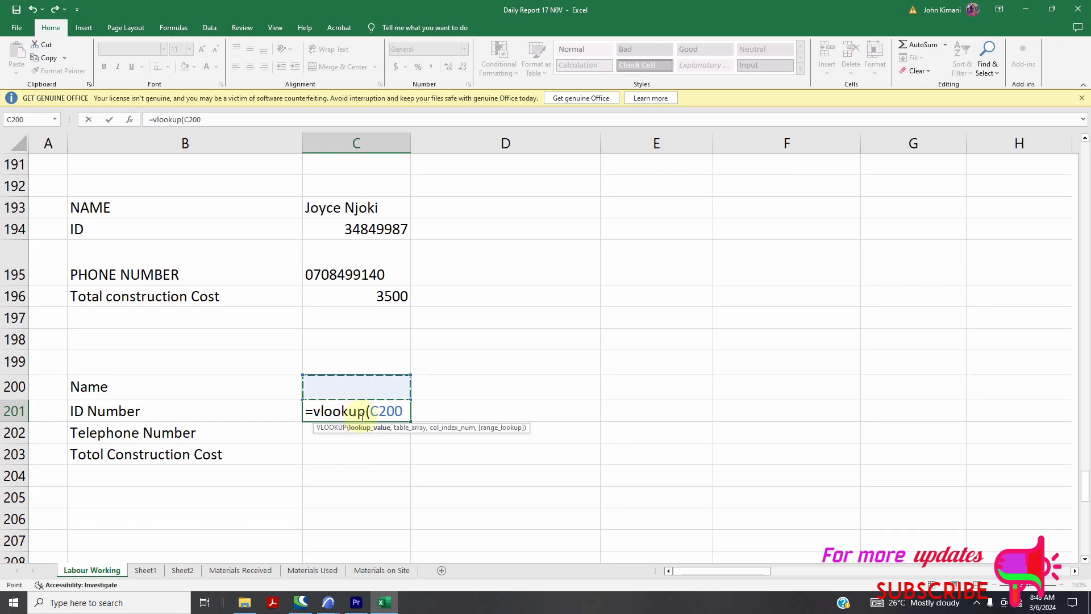
type(",")
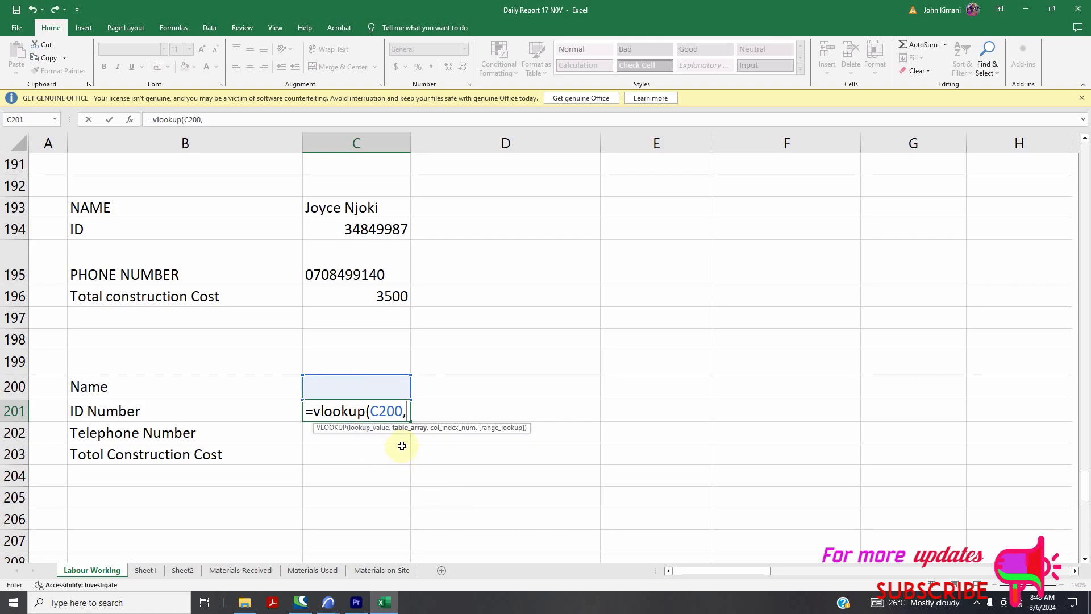
scroll(290, 295, "up", 15)
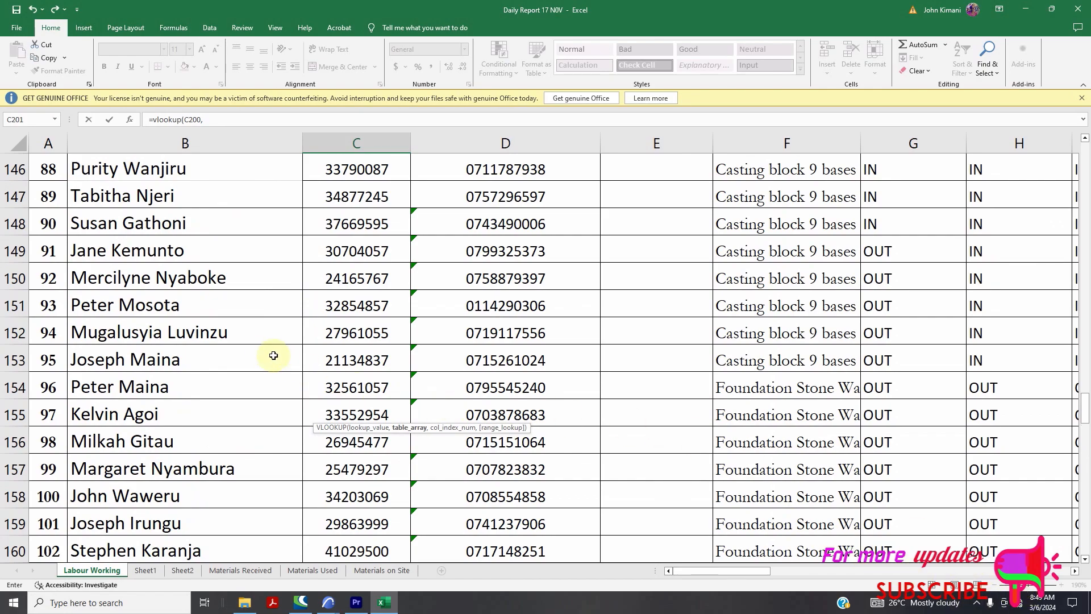
scroll(282, 362, "up", 20)
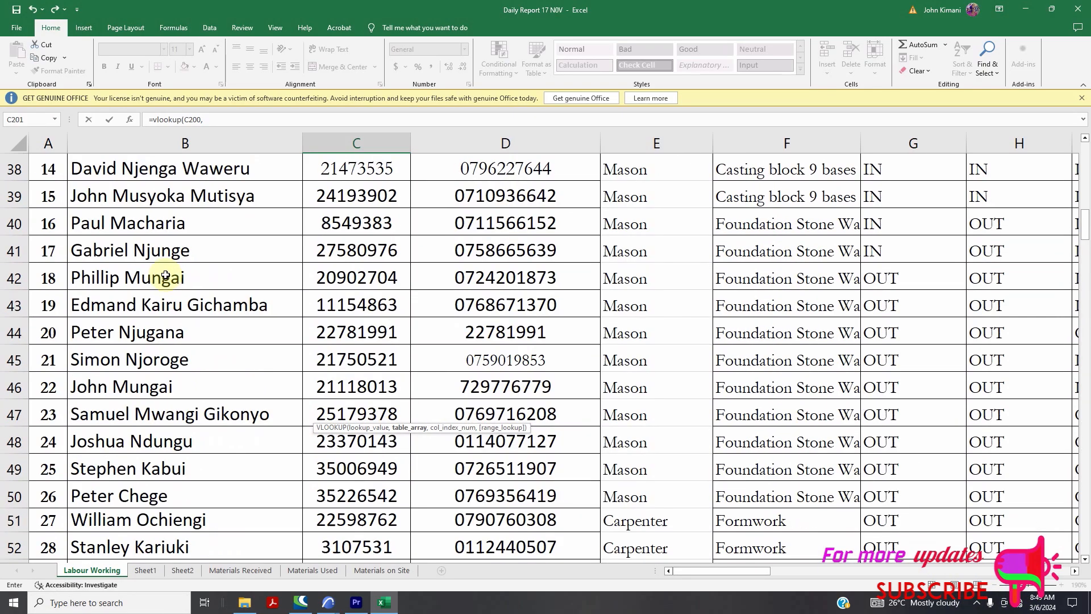
scroll(166, 276, "up", 12)
left_click_drag(70, 280, 1000, 488)
left_click_drag(1085, 489, 484, 507)
scroll(585, 449, "down", 11)
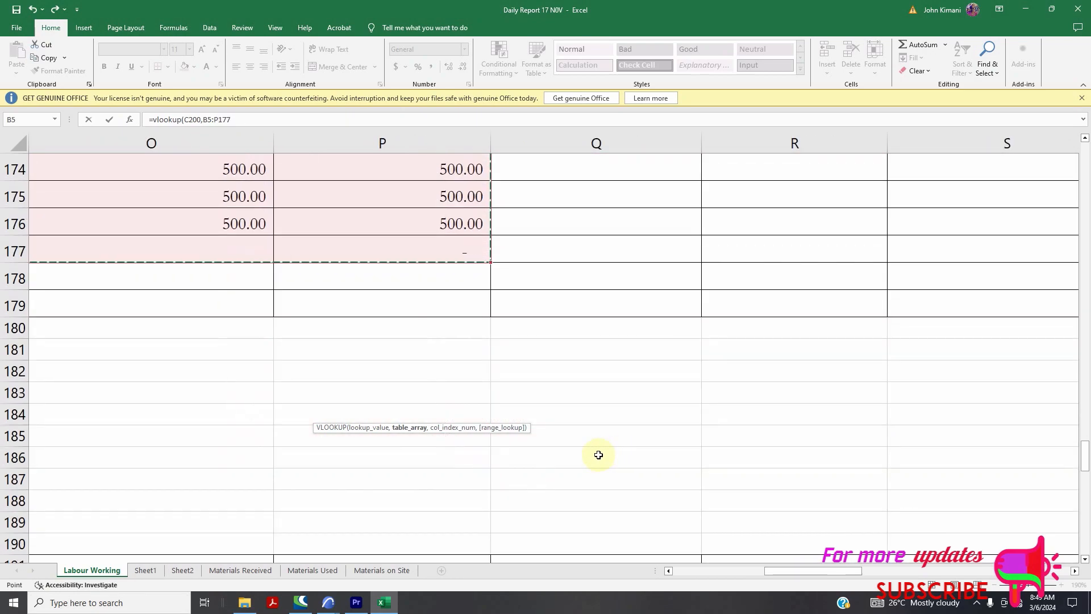
left_click_drag(812, 570, 698, 571)
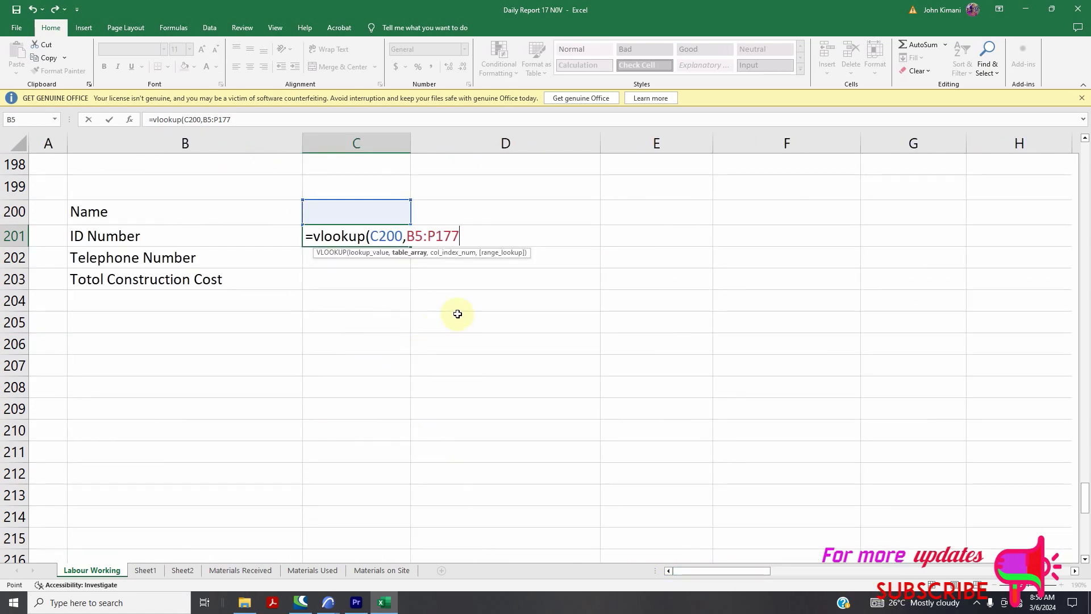
Complete C201 as =vlookup(C200,B5:P177,2,FALSE) to return the worker ID
type(",")
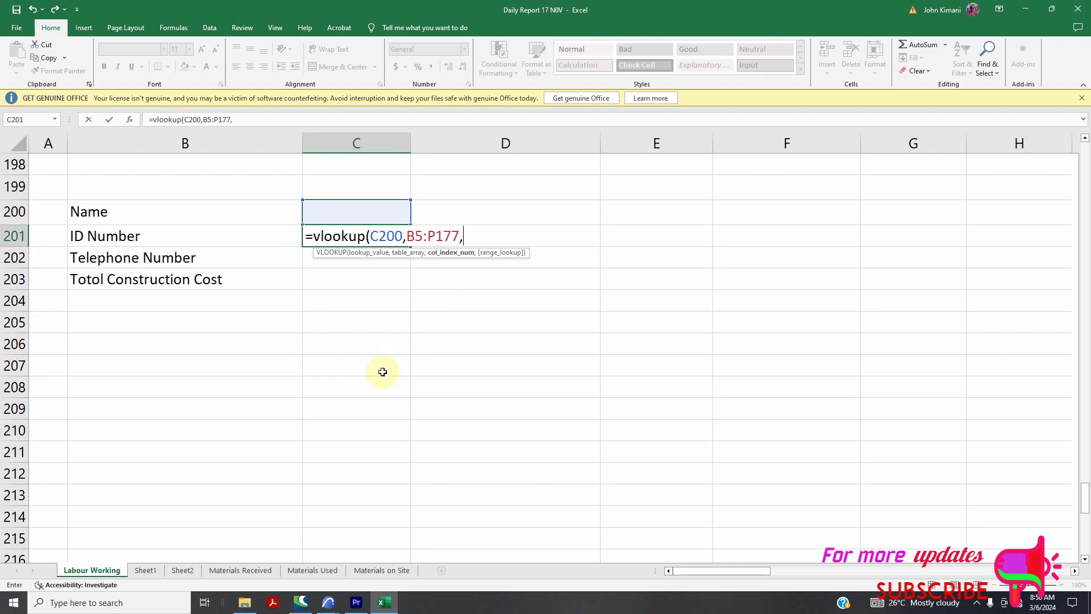
scroll(369, 368, "up", 5)
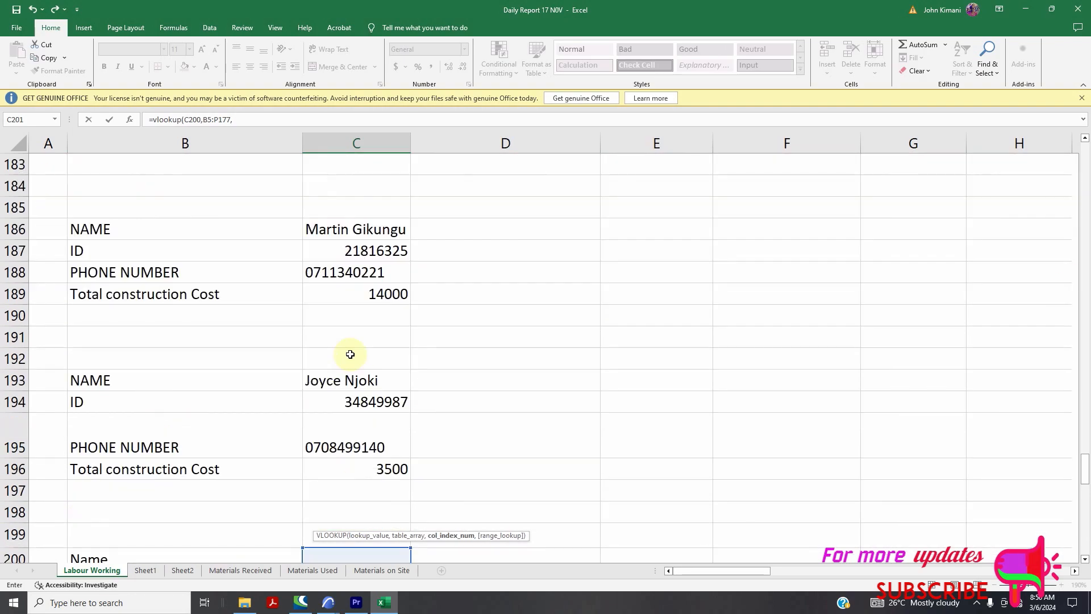
scroll(352, 357, "down", 3)
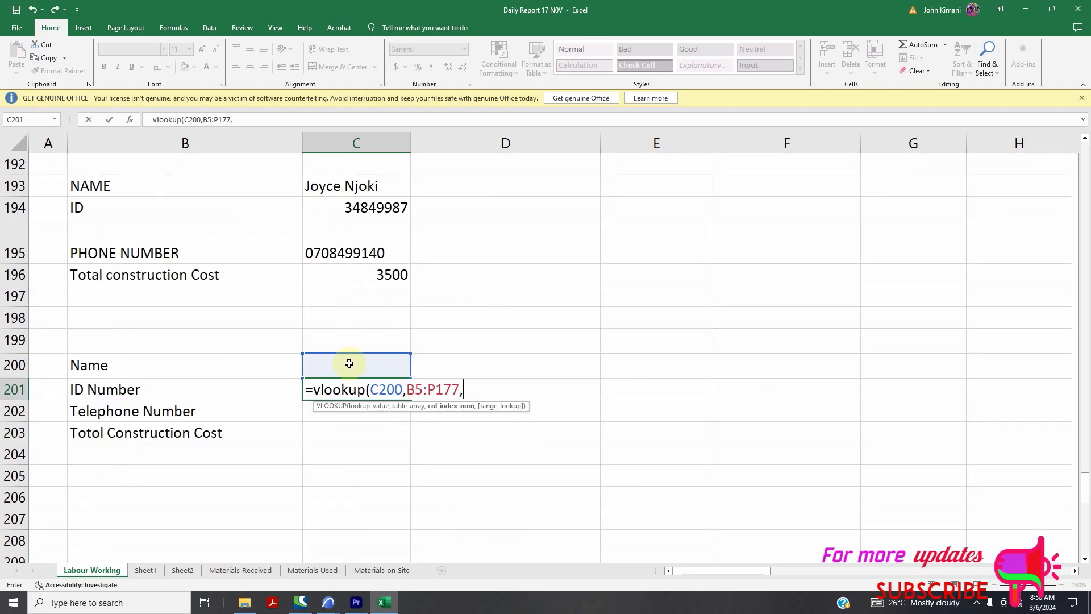
scroll(267, 319, "up", 20)
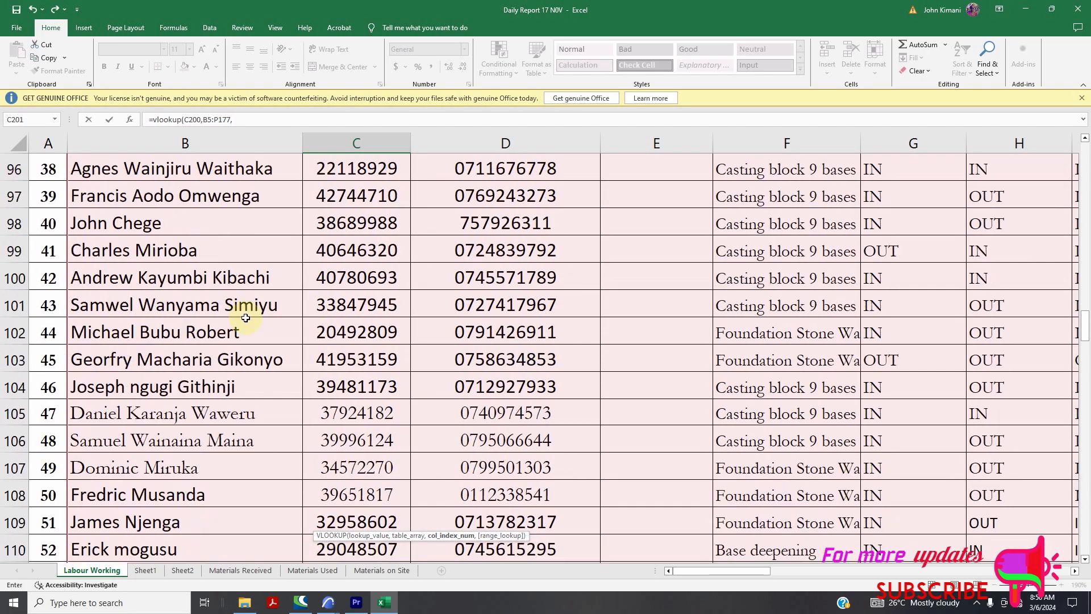
scroll(245, 318, "up", 20)
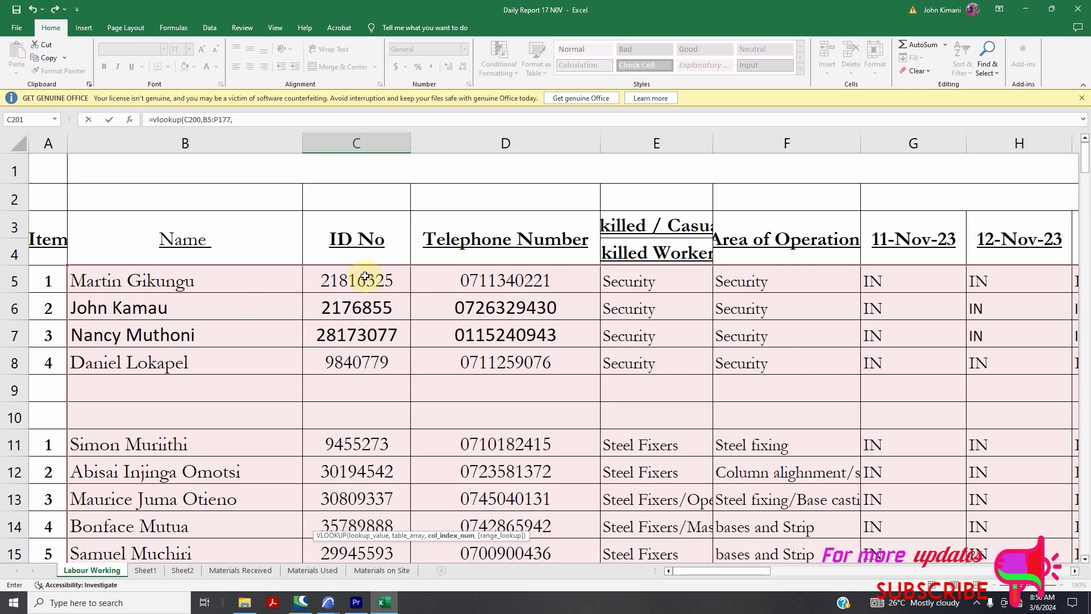
scroll(381, 271, "down", 20)
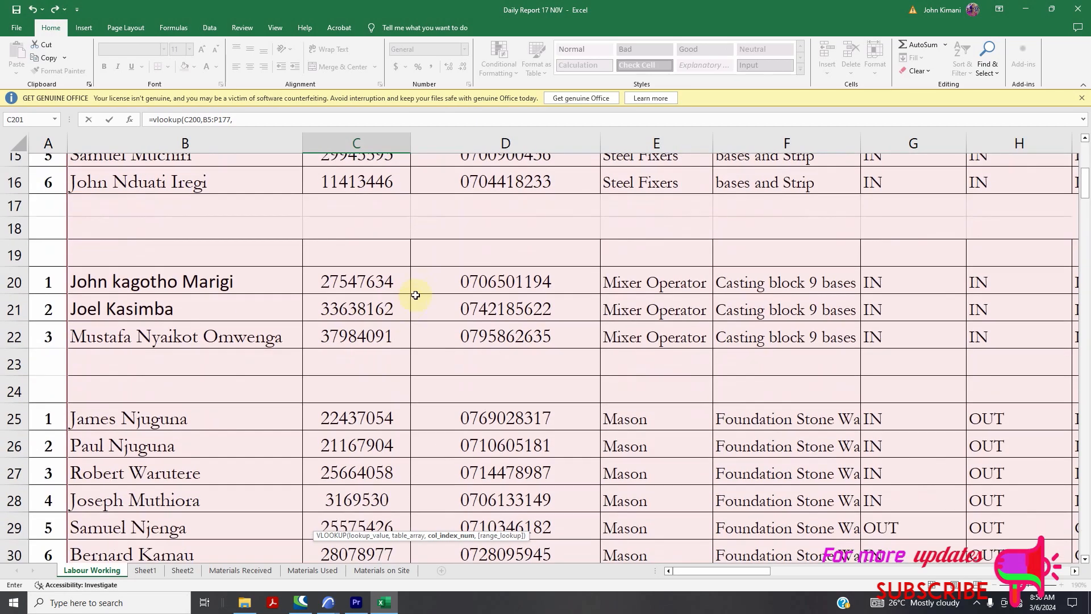
scroll(443, 288, "down", 20)
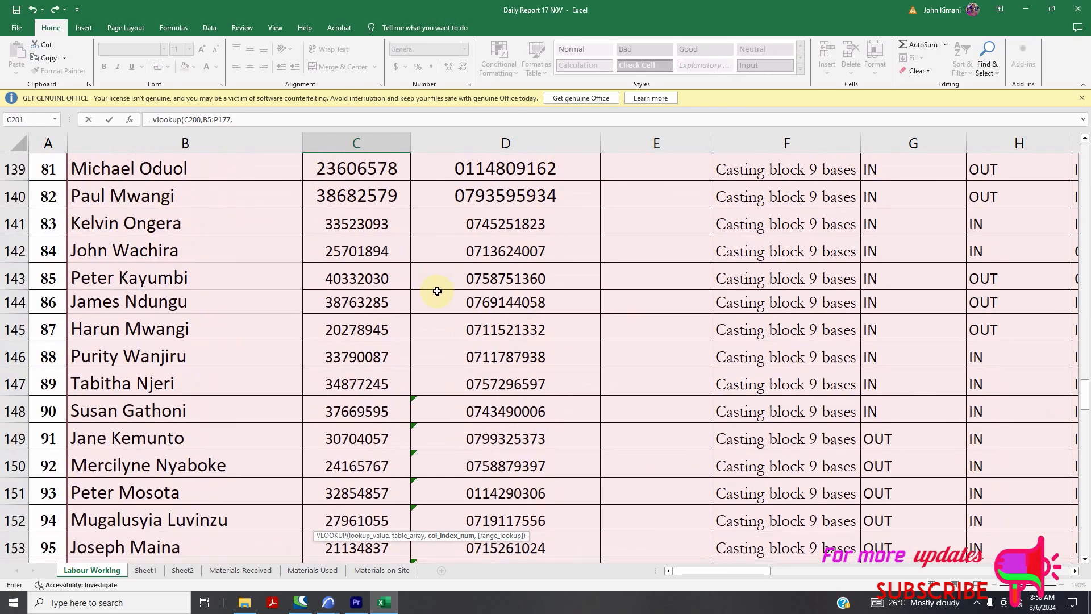
scroll(432, 329, "up", 8)
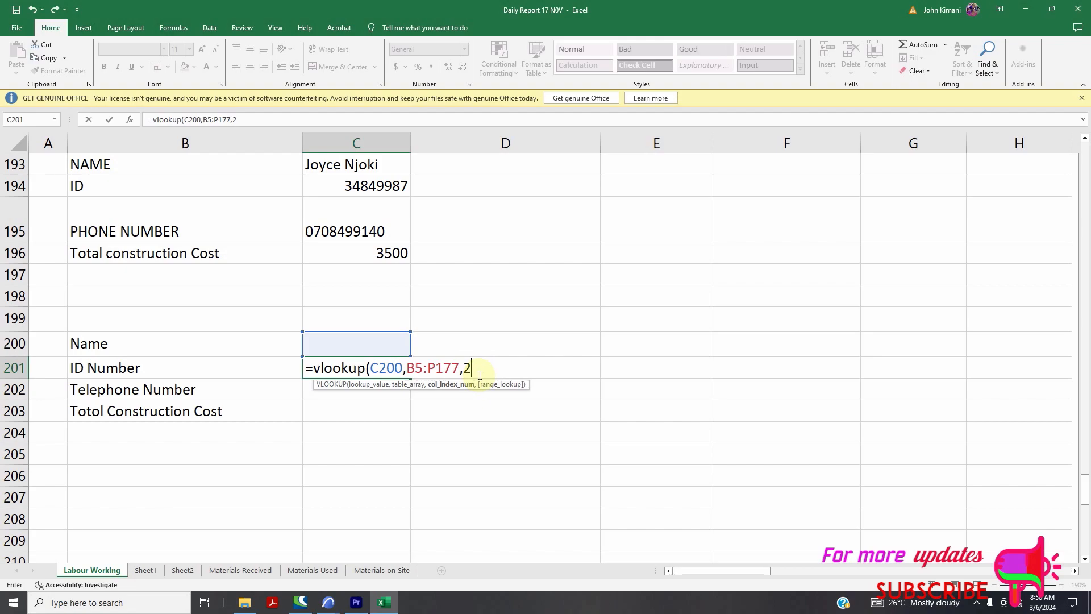
type(",")
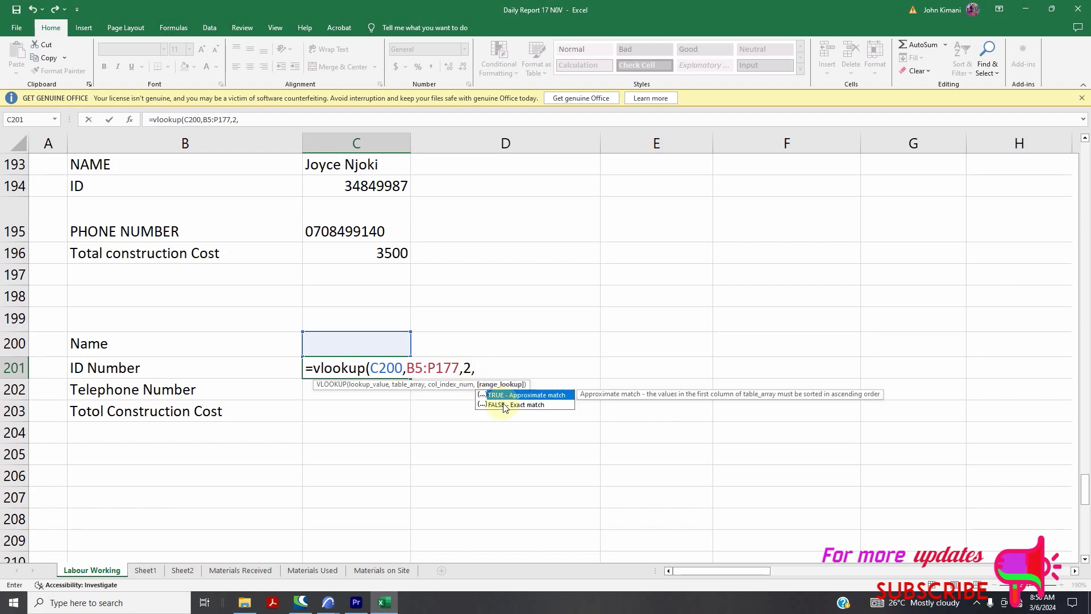
type("FALSE)")
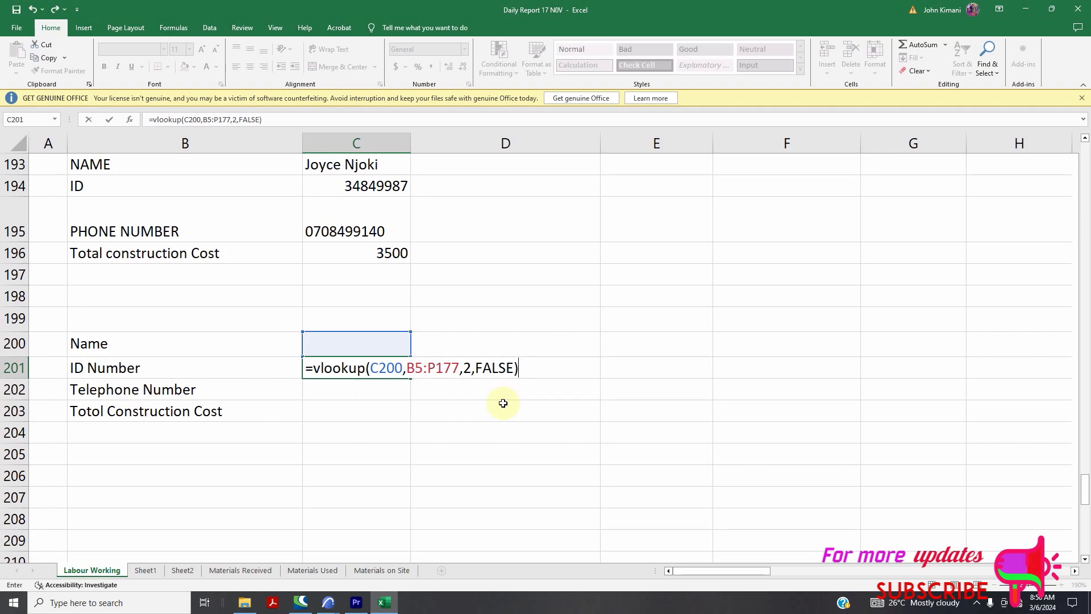
Commit the C201 ID lookup and review its arguments, leaving the formula unchanged
key("Return")
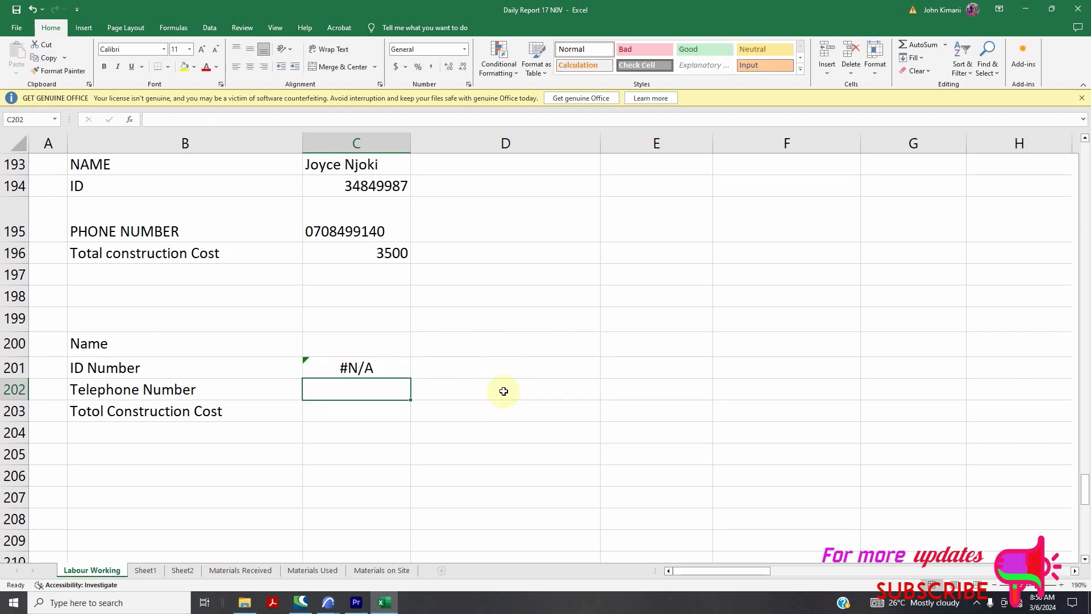
left_click(370, 369)
left_click(345, 344)
left_click(357, 365)
double_click(357, 365)
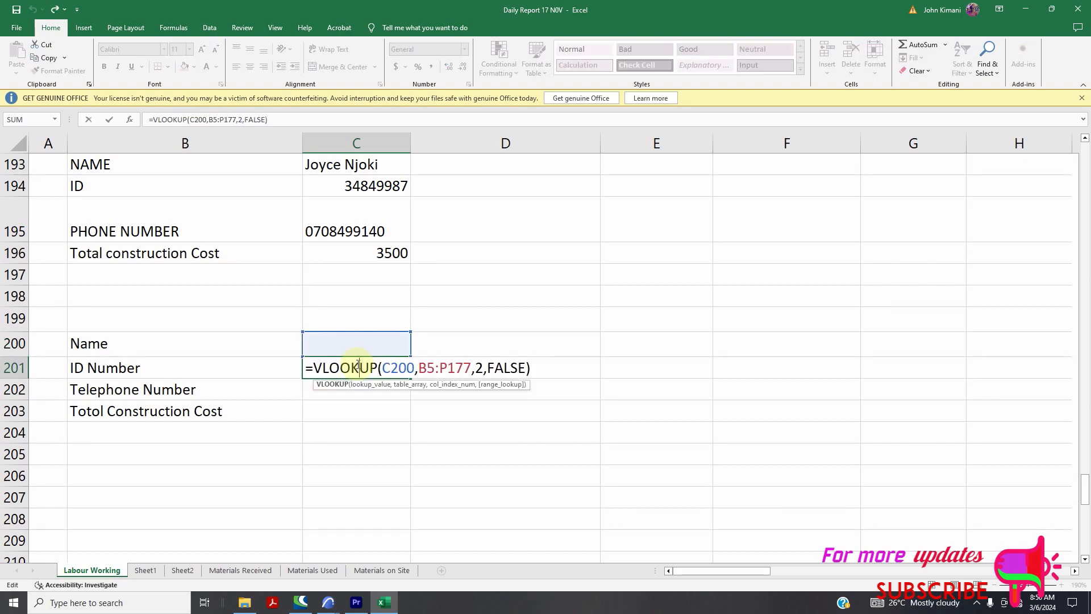
left_click(401, 370)
left_click(427, 371)
left_click(477, 371)
left_click(345, 343)
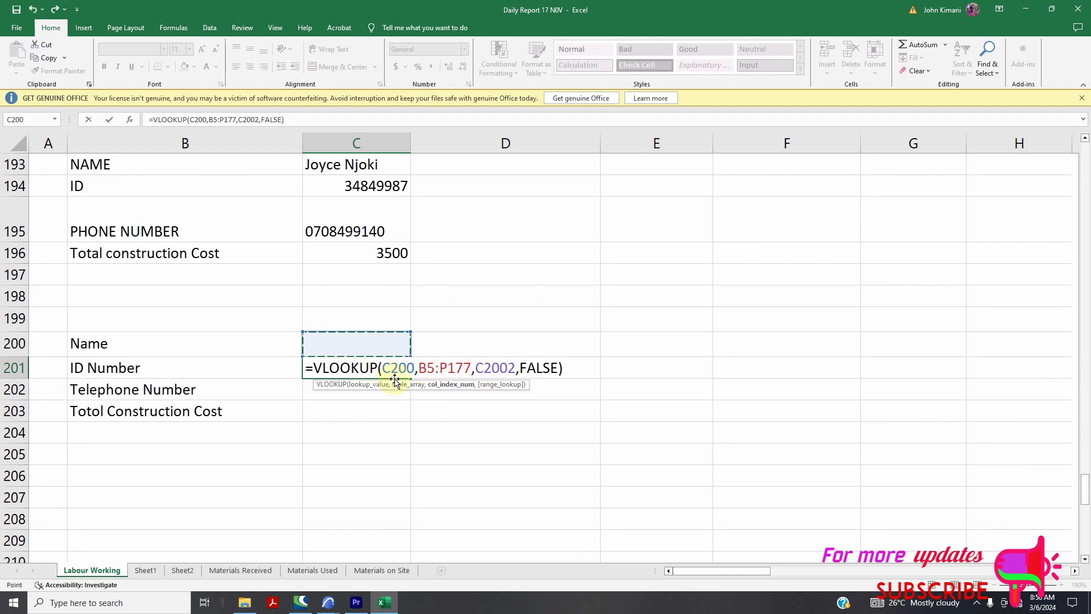
key("Escape")
double_click(362, 369)
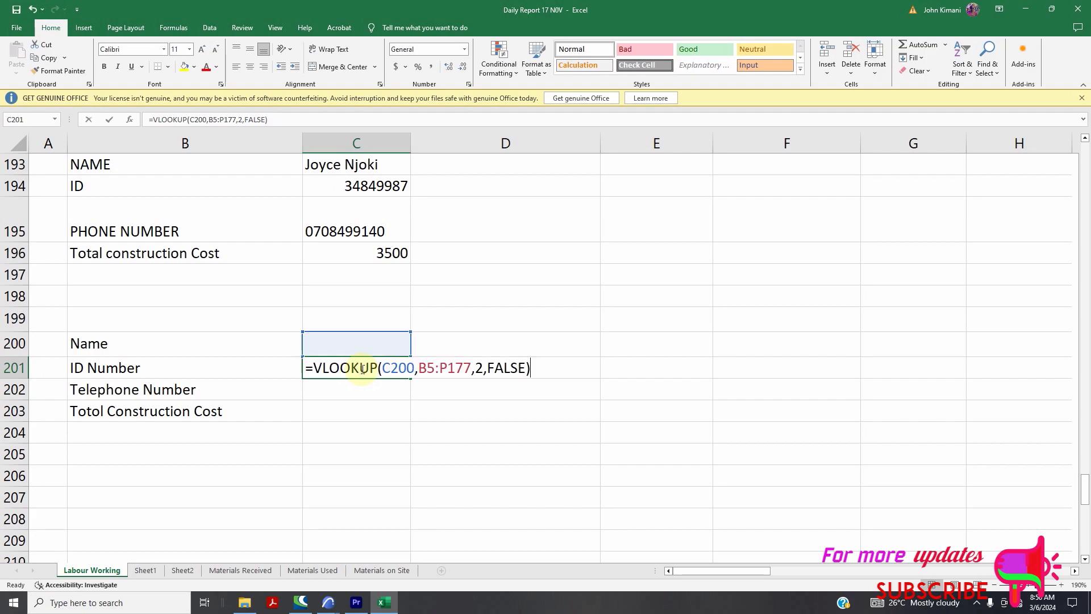
key("Escape")
Enter a worker's full name in C200 so C201 returns their ID number
left_click(354, 341)
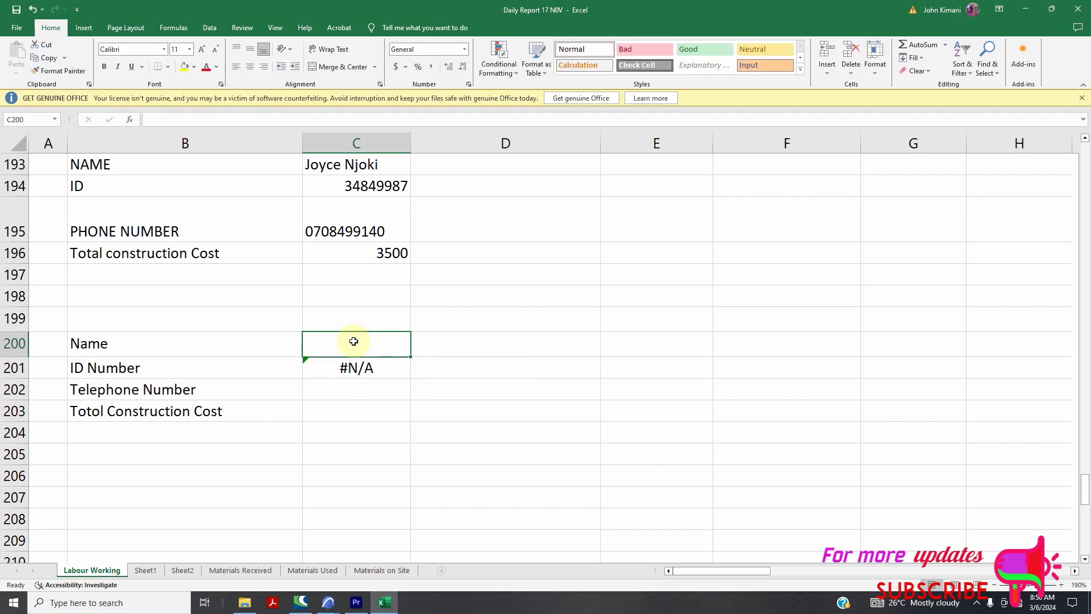
scroll(372, 352, "up", 3)
scroll(377, 358, "down", 2)
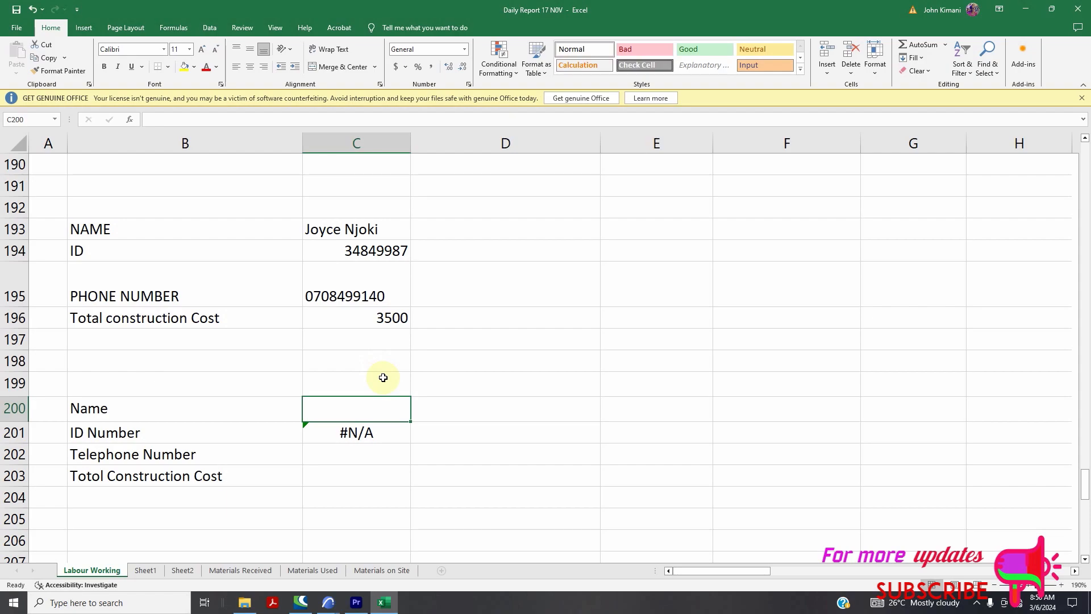
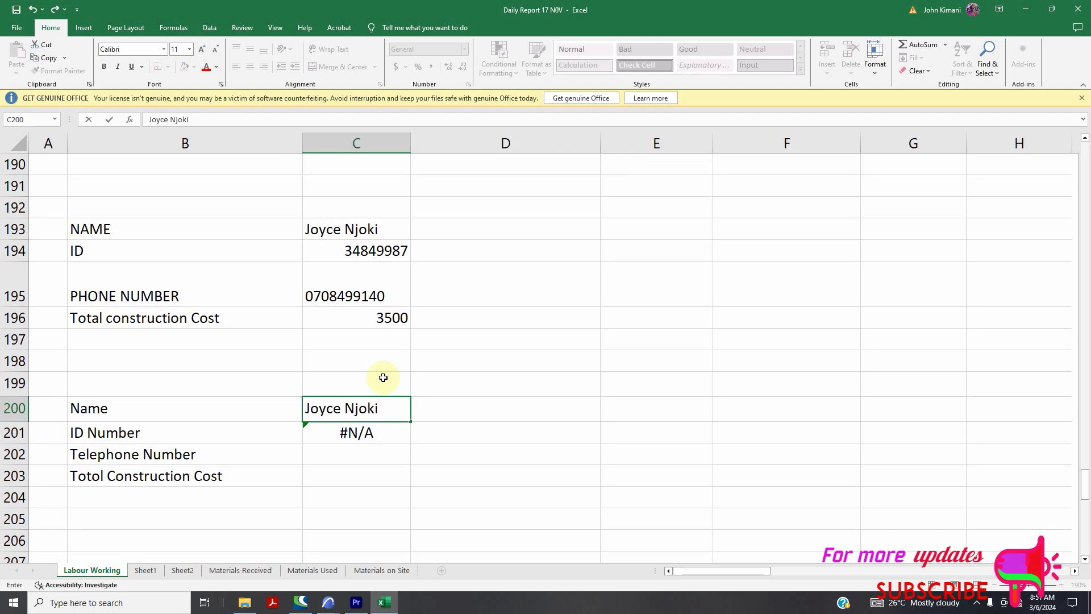
left_click(396, 476)
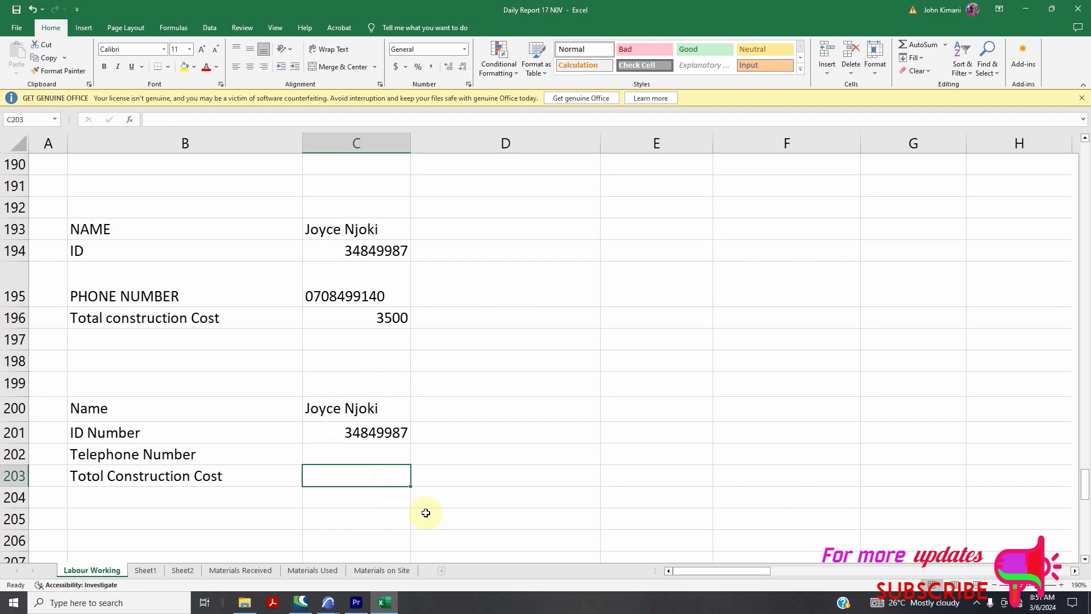
scroll(353, 273, "up", 5)
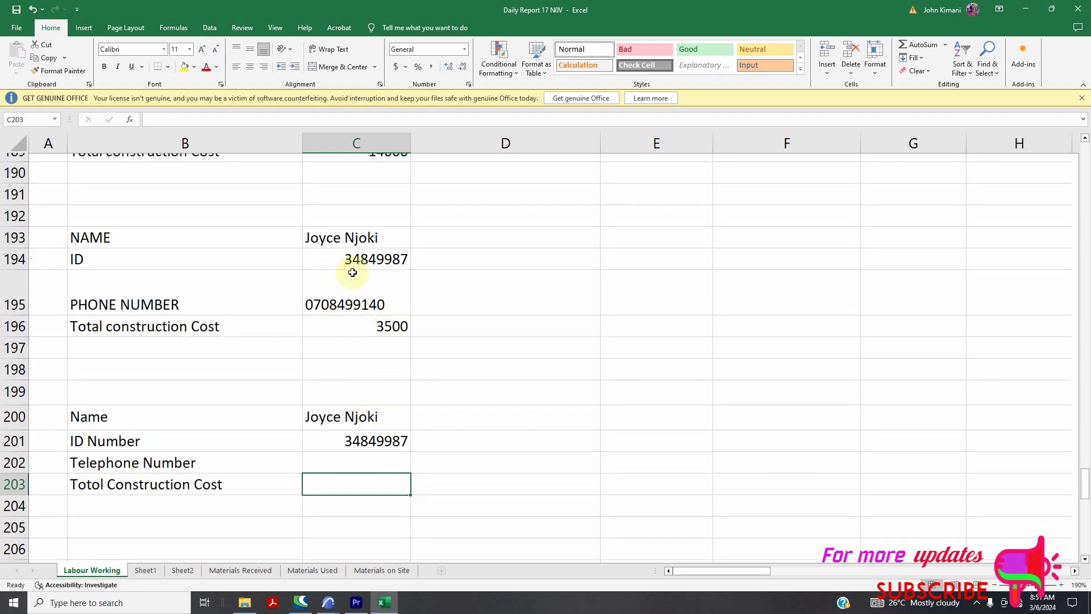
scroll(258, 269, "up", 20)
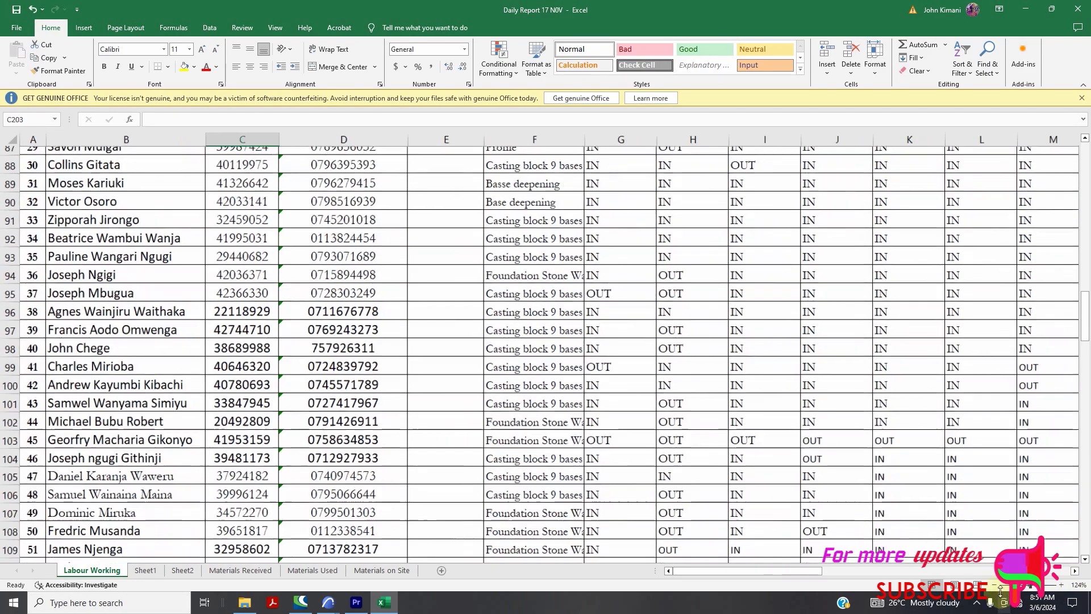
scroll(101, 387, "up", 5)
scroll(102, 387, "up", 18)
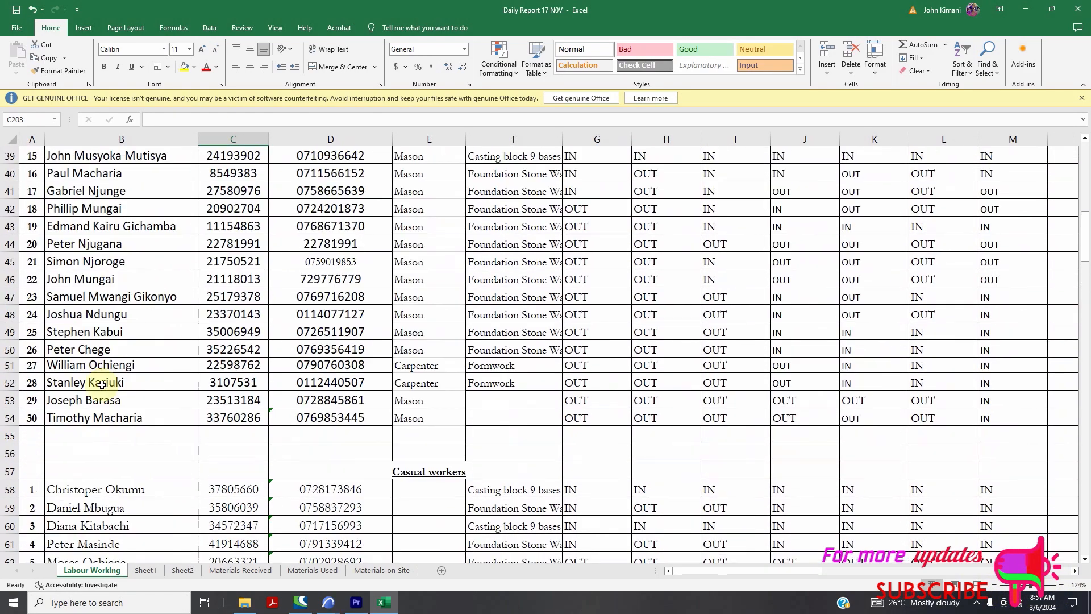
scroll(111, 318, "up", 6)
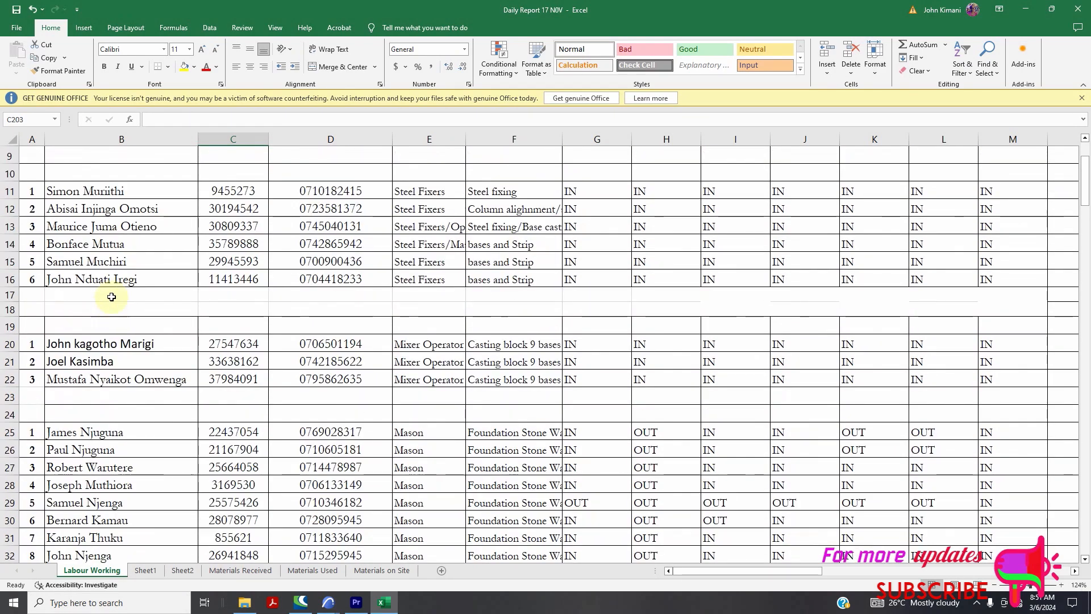
scroll(119, 280, "down", 5)
scroll(119, 280, "down", 13)
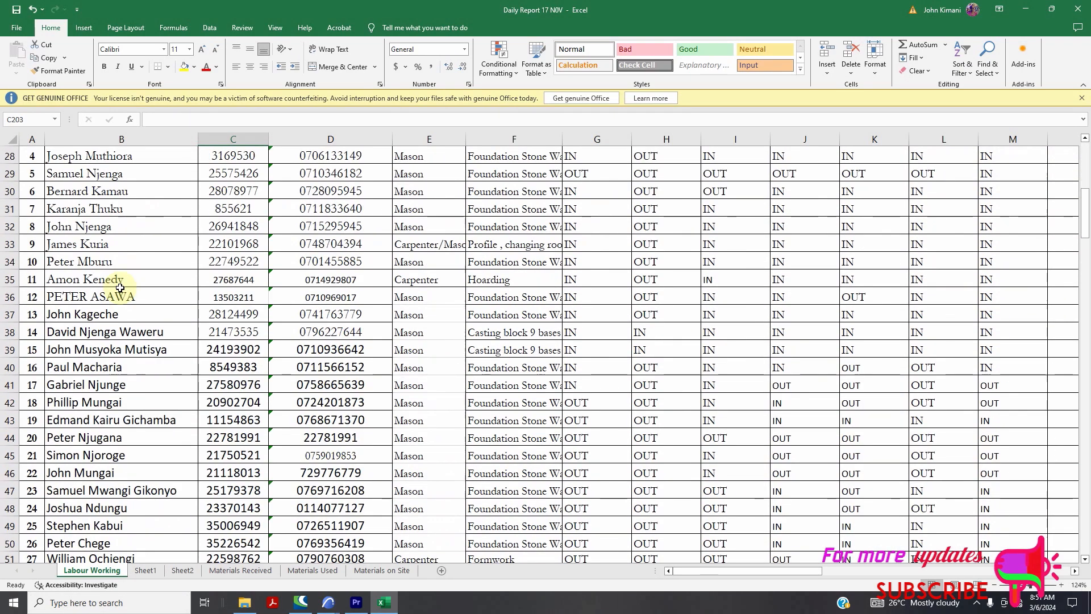
scroll(127, 307, "down", 1)
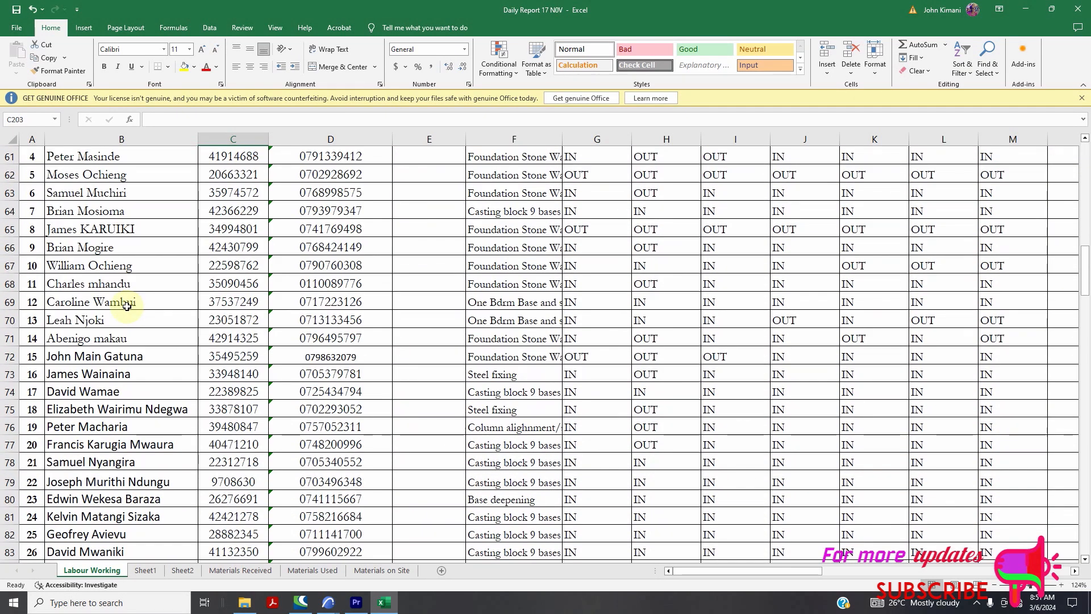
scroll(128, 309, "down", 4)
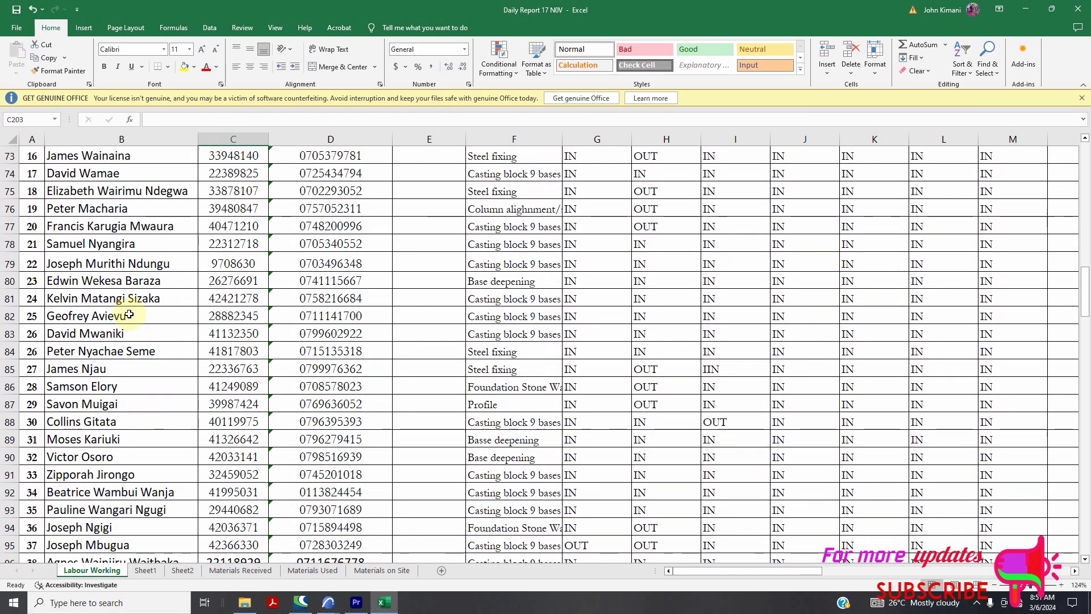
scroll(130, 315, "down", 2)
scroll(130, 320, "down", 5)
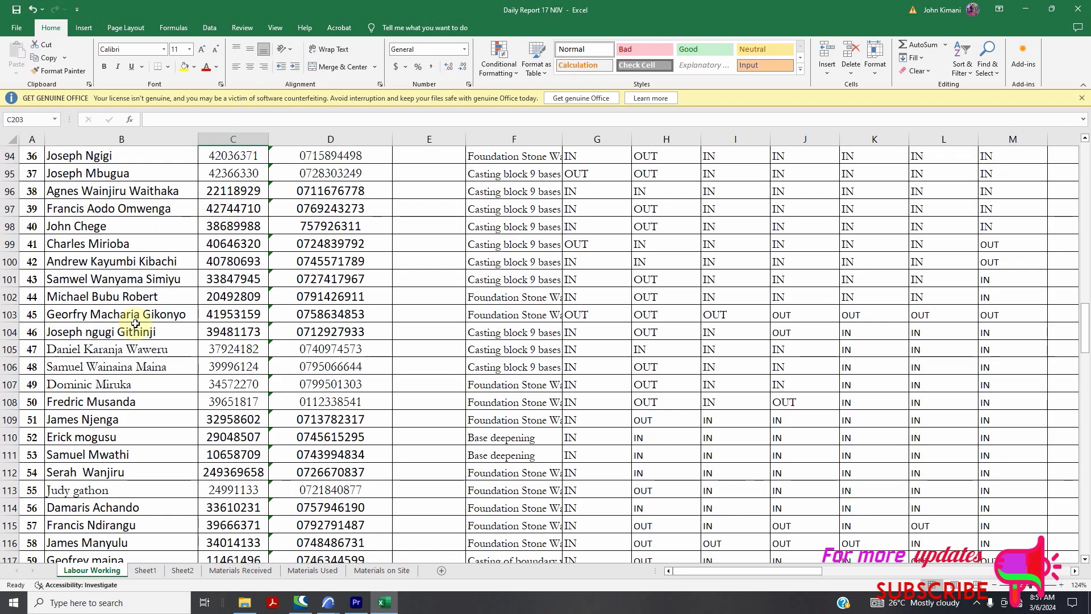
scroll(135, 324, "down", 3)
scroll(136, 324, "down", 6)
scroll(135, 323, "down", 3)
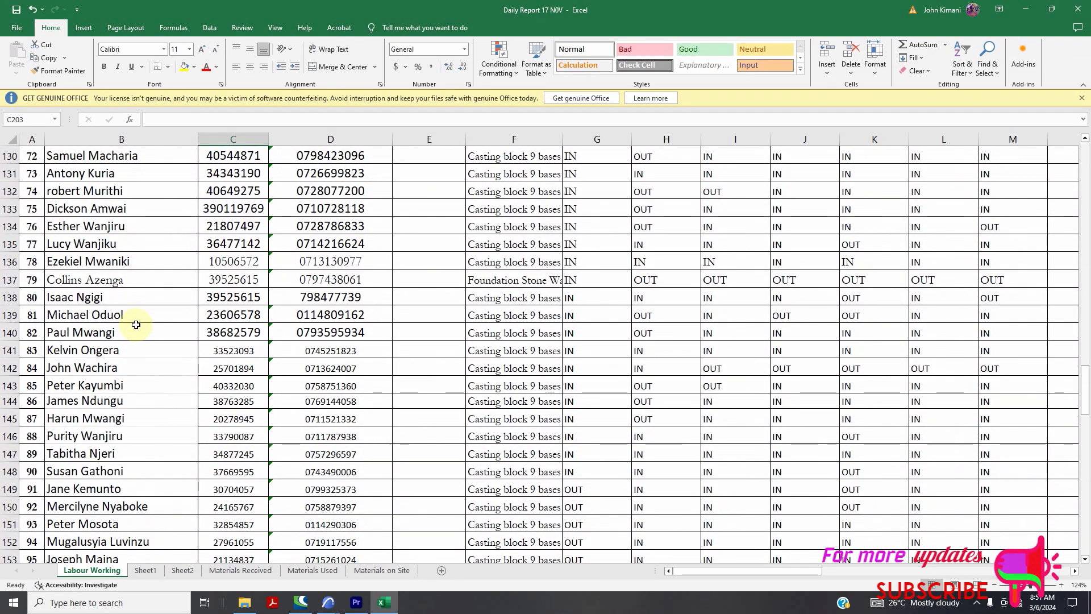
scroll(136, 325, "down", 10)
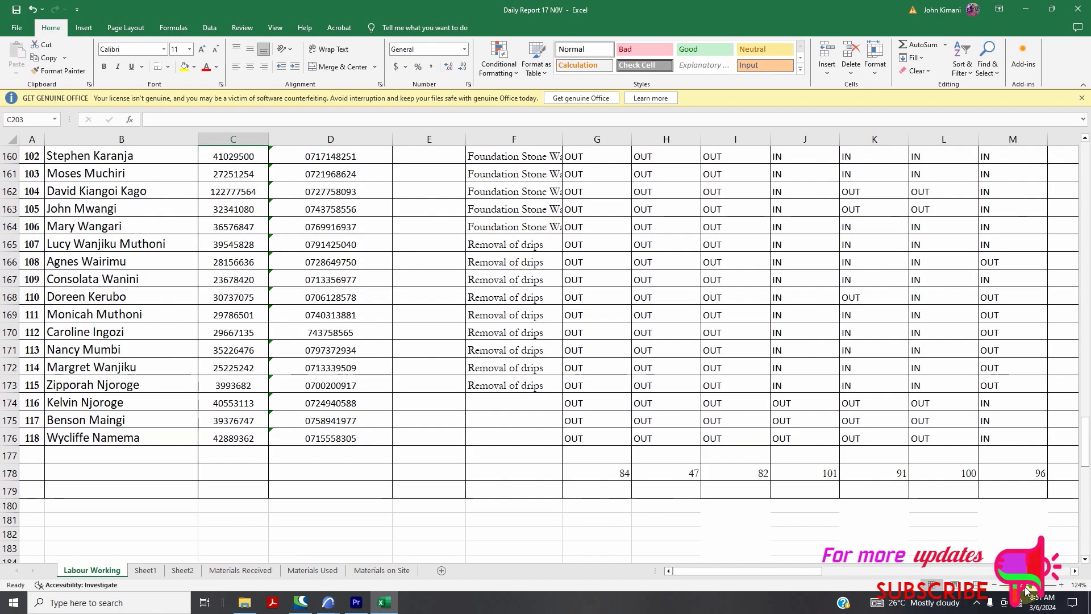
left_click_drag(1029, 592, 1026, 586)
scroll(301, 489, "up", 10)
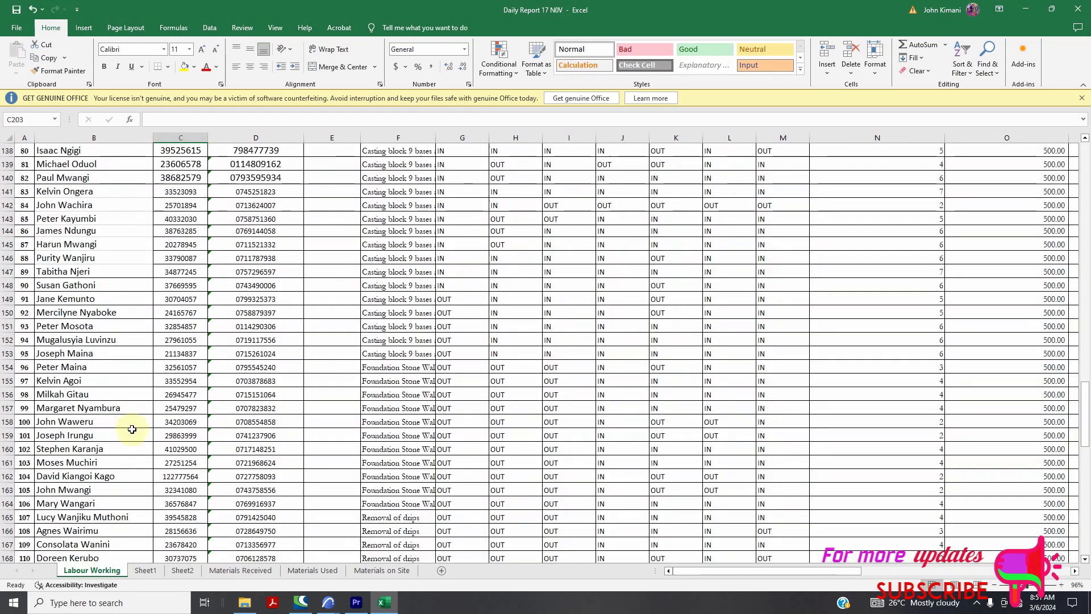
scroll(157, 423, "up", 20)
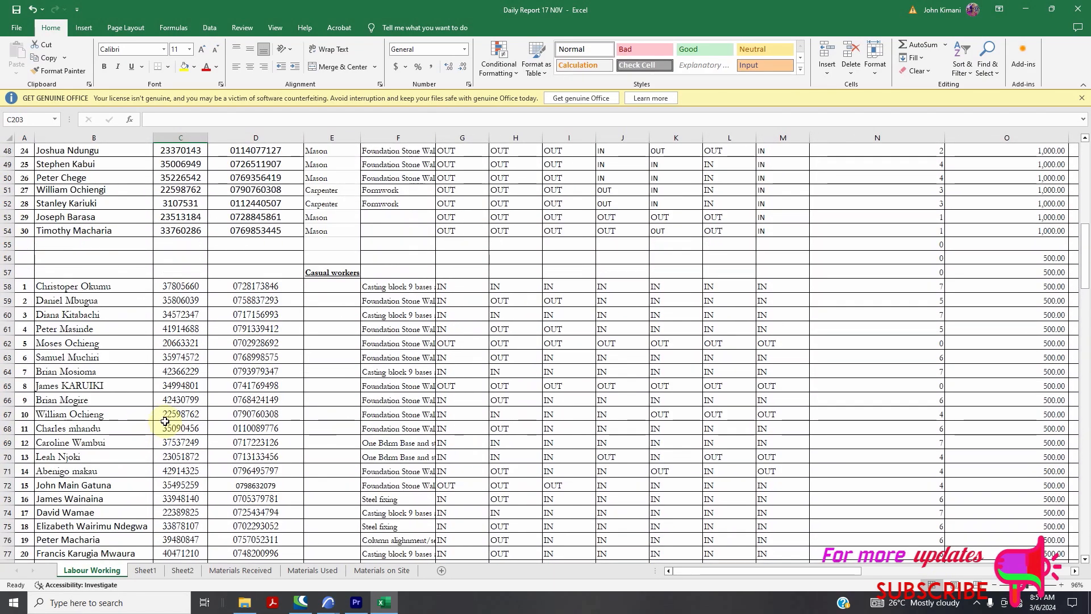
scroll(346, 454, "up", 6)
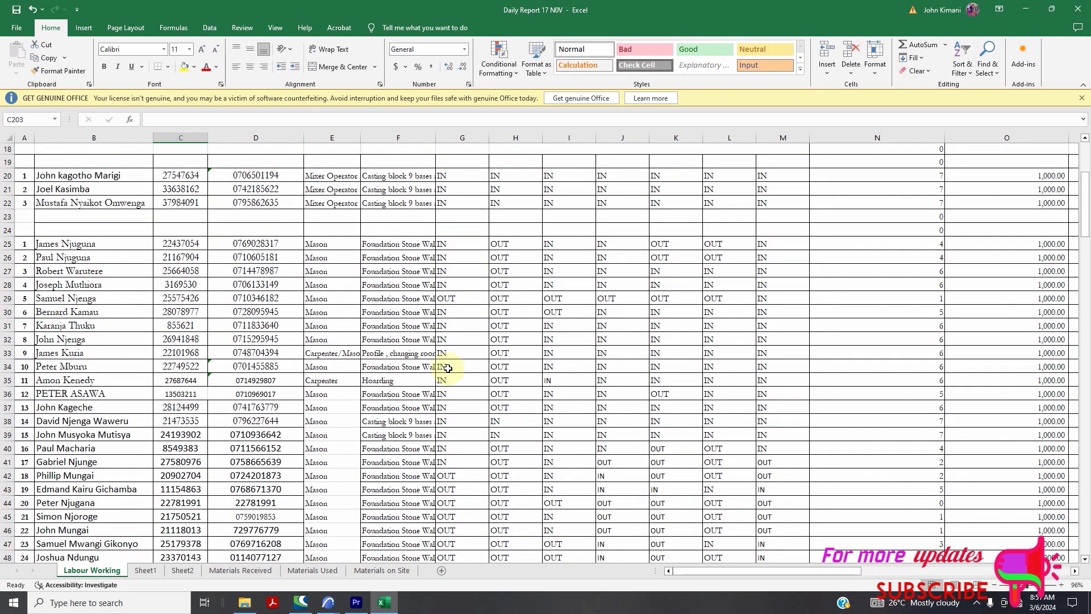
scroll(455, 373, "down", 3)
scroll(440, 358, "up", 9)
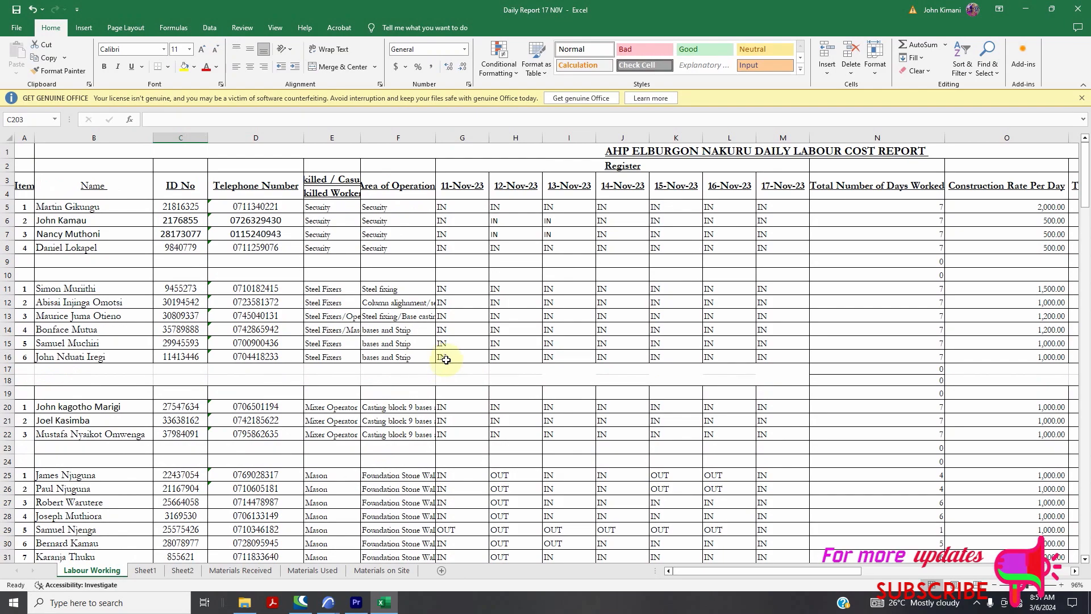
scroll(486, 360, "down", 9)
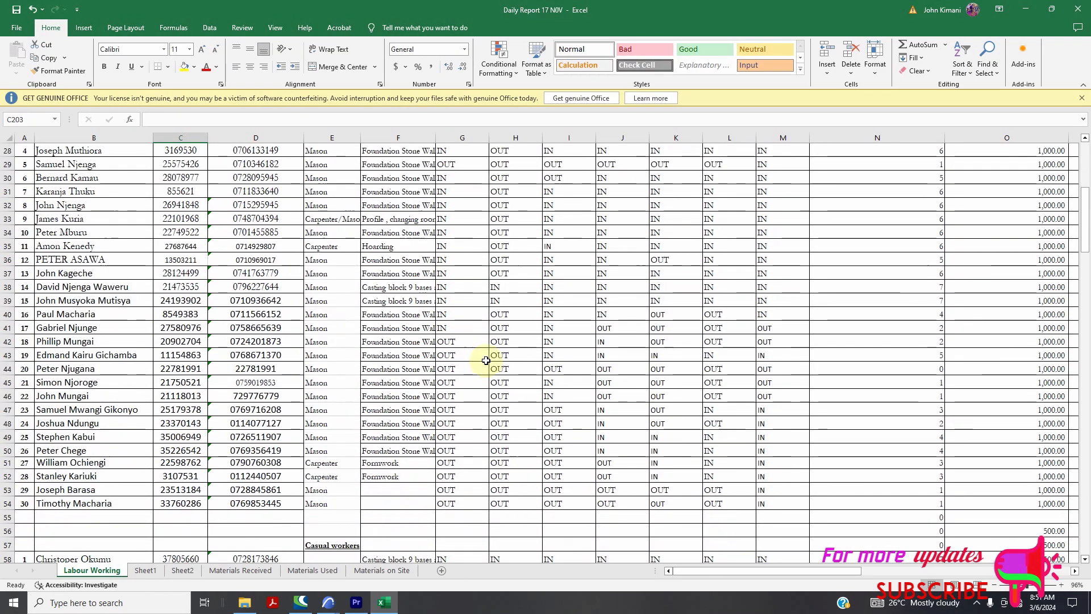
scroll(484, 361, "up", 6)
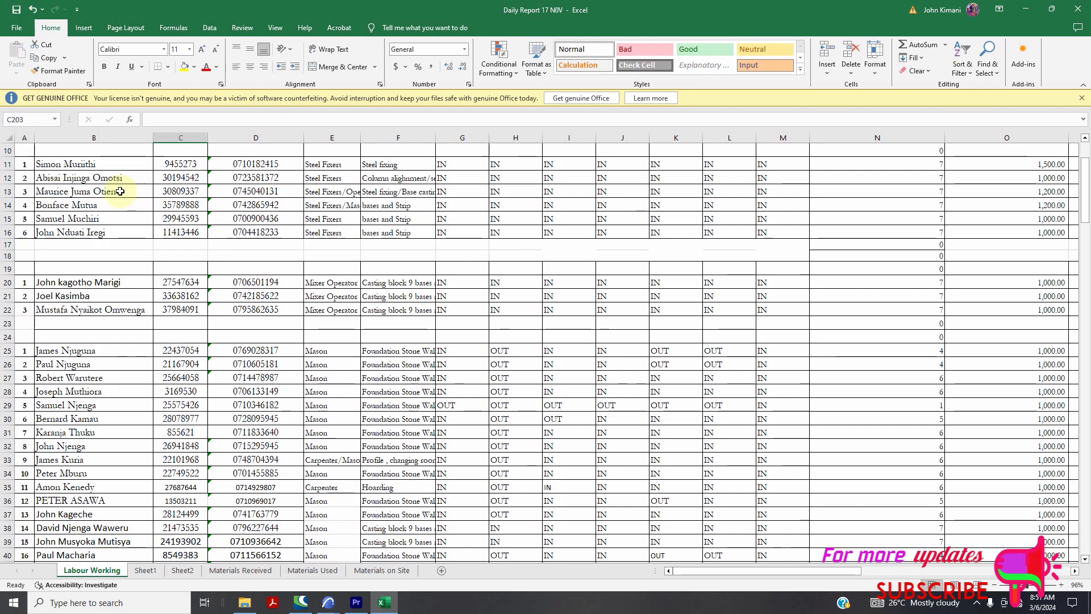
scroll(238, 207, "up", 3)
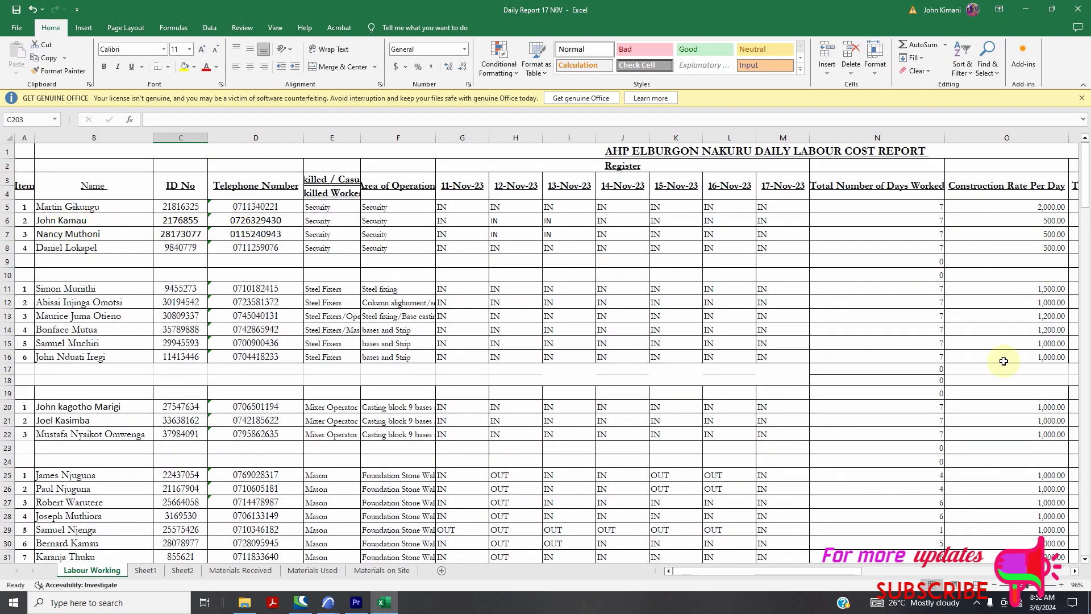
mouse_move(861, 573)
left_mouse_down()
mouse_move(933, 565)
mouse_move(878, 581)
mouse_move(789, 575)
mouse_move(860, 576)
left_mouse_up()
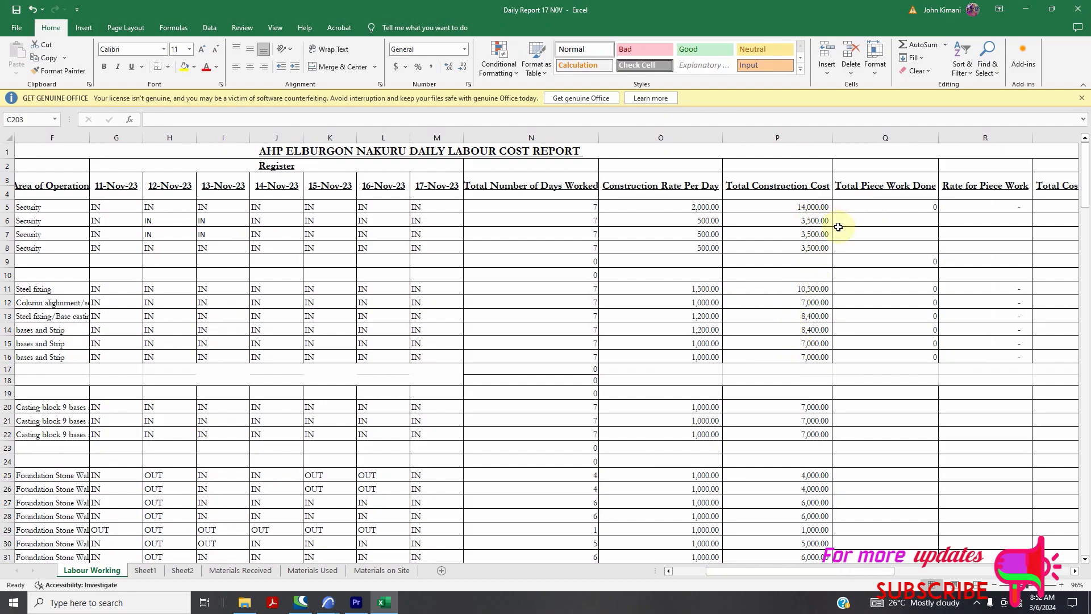
scroll(765, 297, "down", 12)
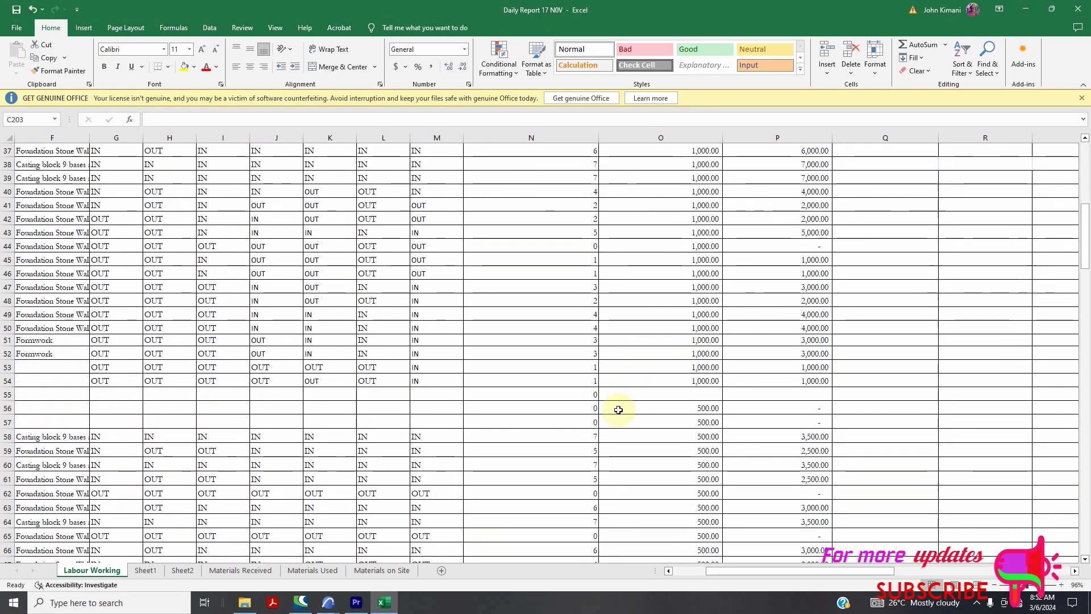
left_click_drag(706, 570, 651, 571)
scroll(521, 432, "down", 20)
Zoom out to about 91% and bring the rows 200–203 lookup block into view
scroll(414, 382, "down", 7)
scroll(414, 383, "down", 3)
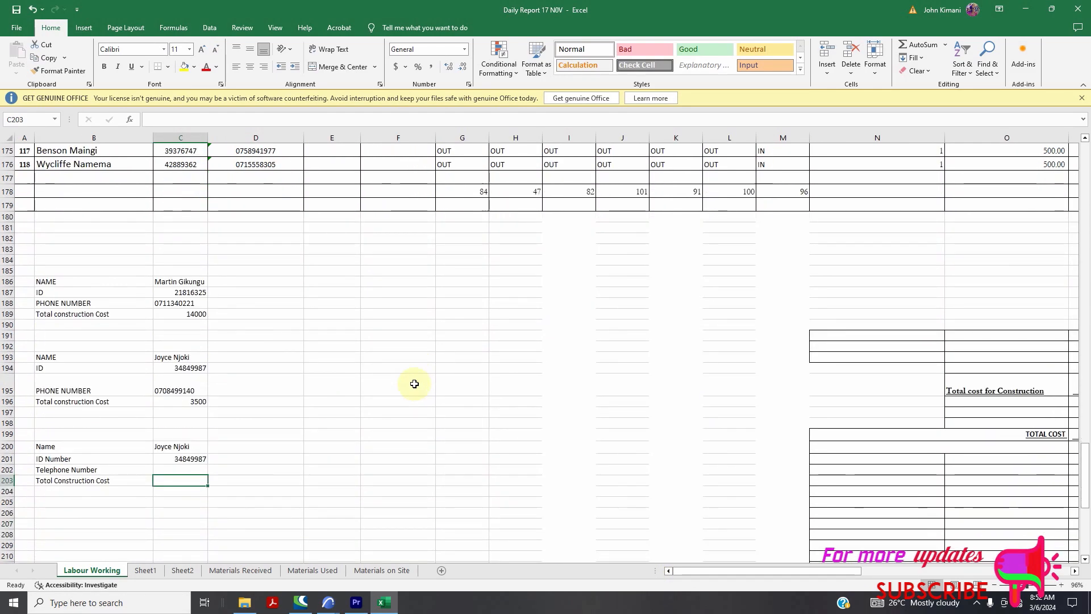
left_click(198, 470)
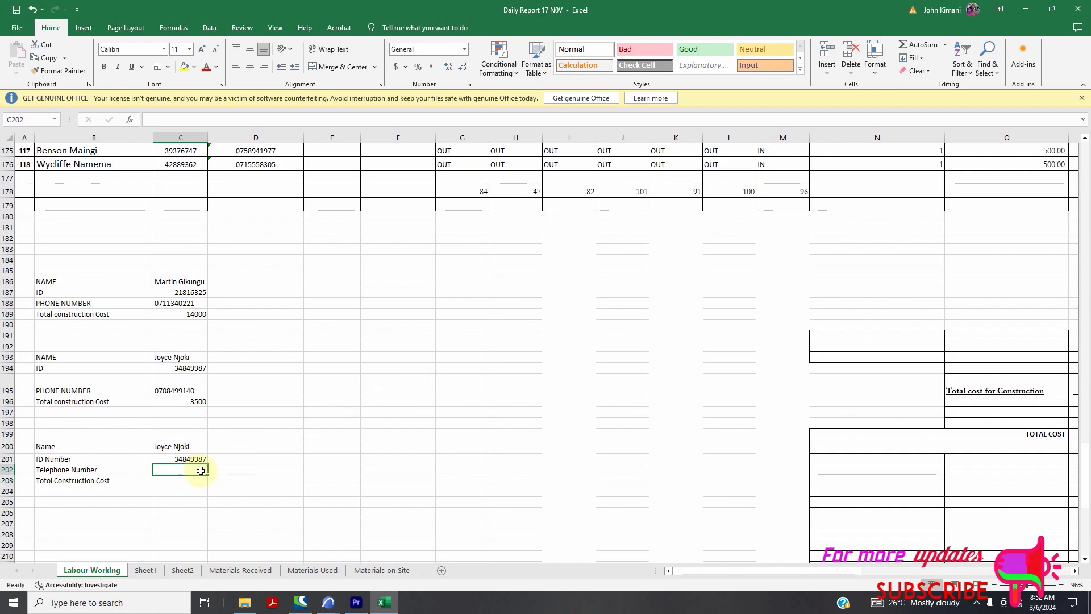
scroll(347, 446, "up", 9)
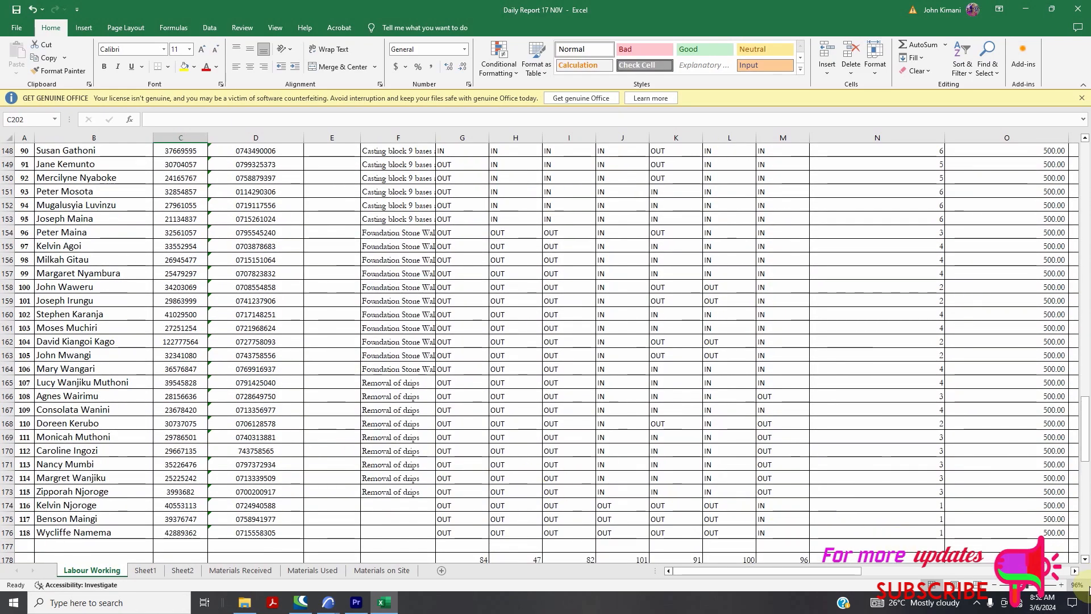
left_click_drag(1026, 585, 1024, 584)
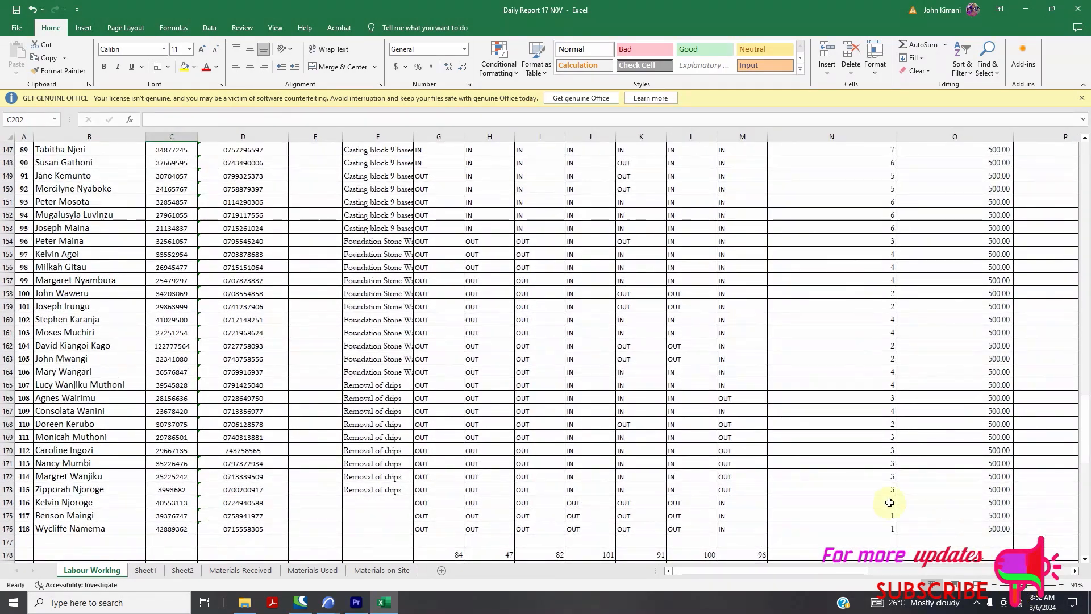
scroll(451, 468, "down", 8)
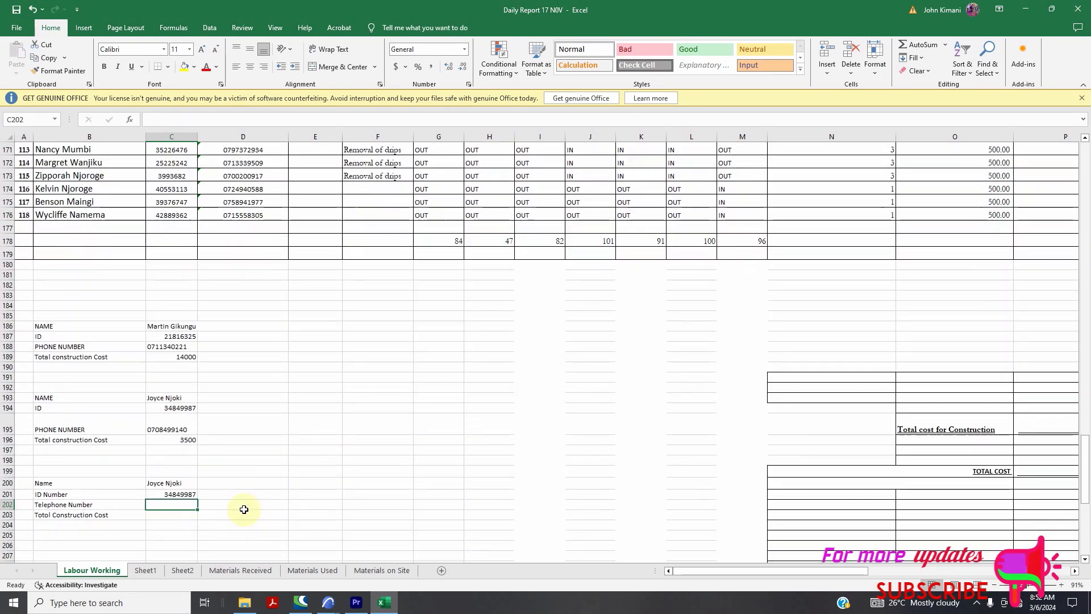
In C202 start =Vlookup( using the worker name in C200 as lookup value
type("Vloo")
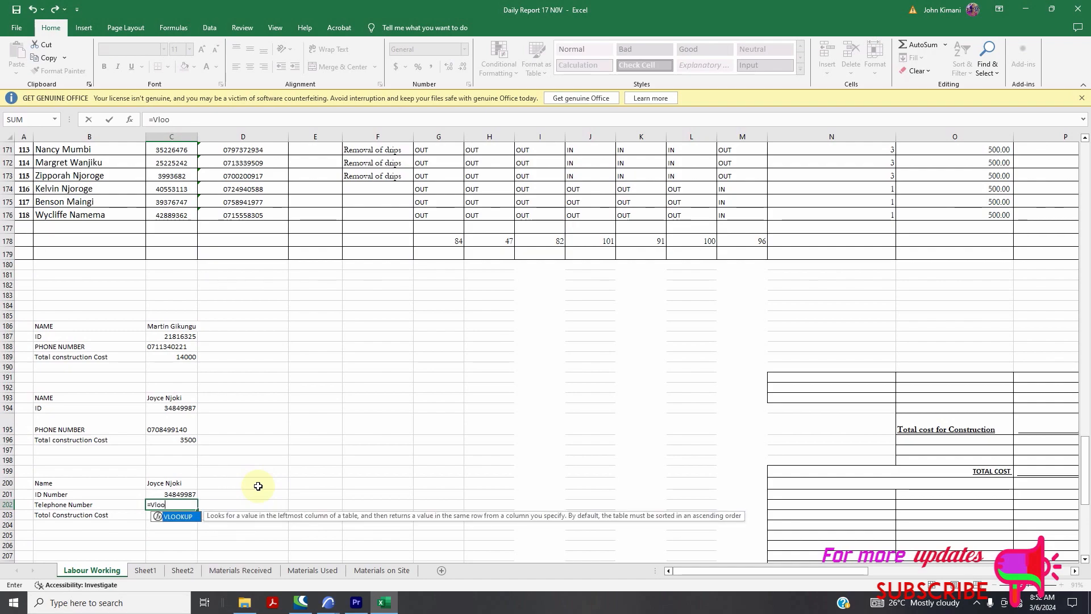
left_click(172, 505)
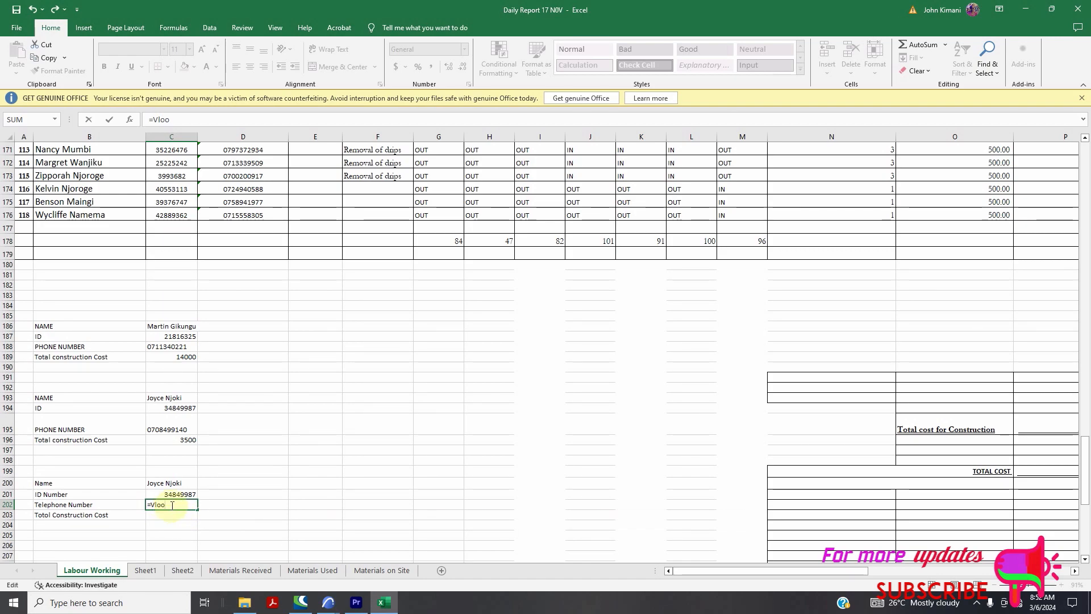
type("kum")
key("BackSpace")
type("p")
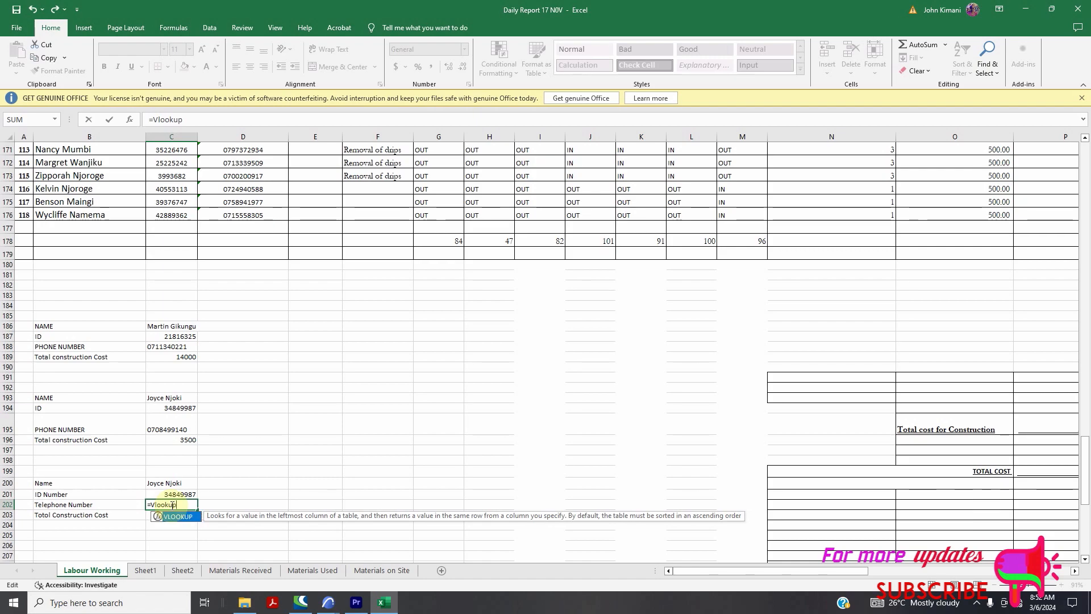
type("(")
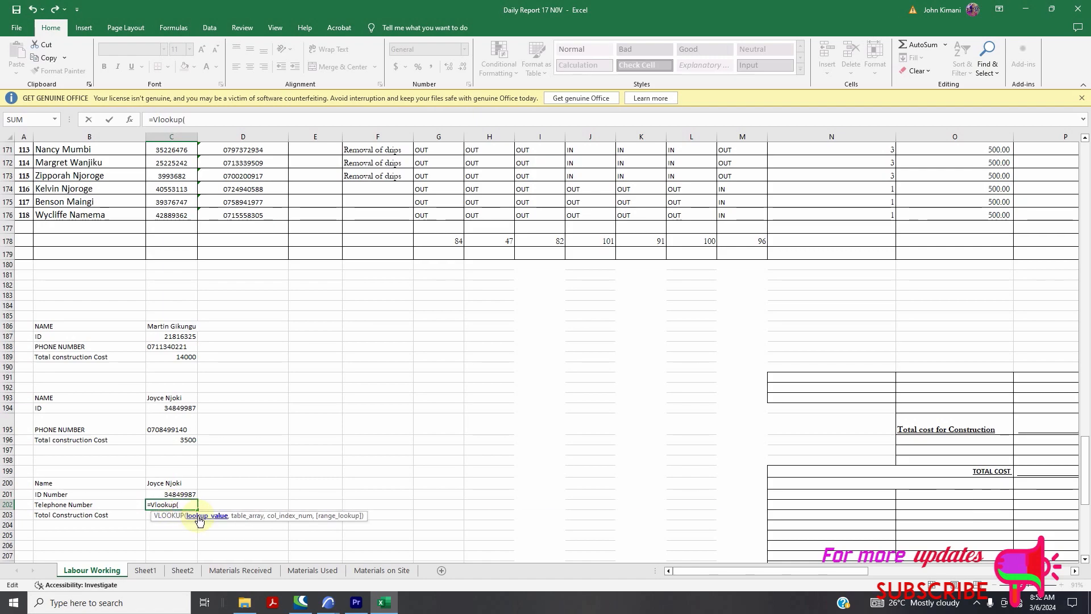
left_click(180, 483)
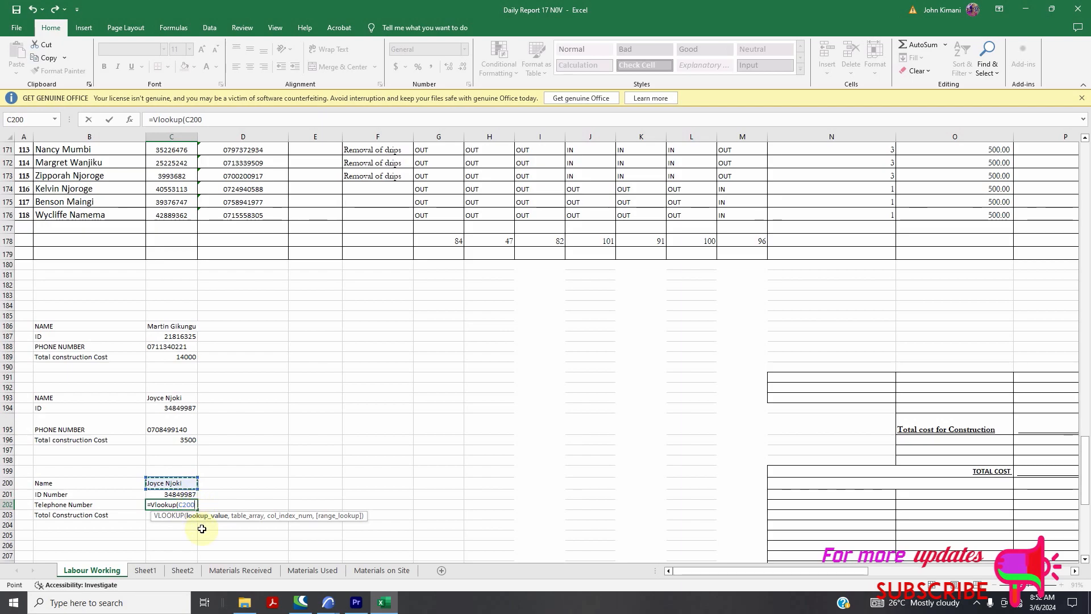
type(",")
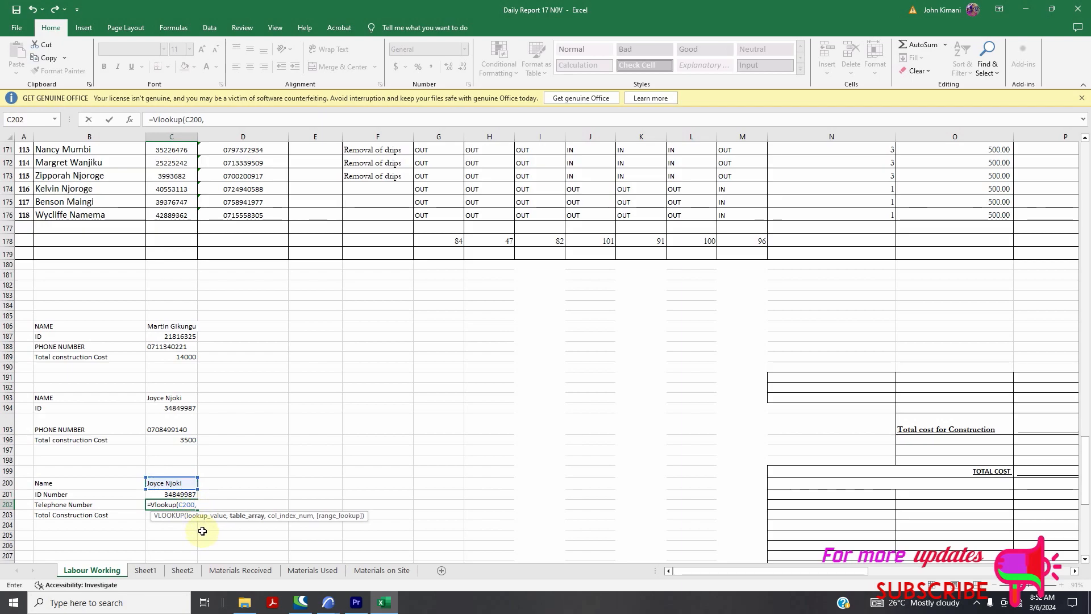
Select the worker table B5:P177 as the formula's lookup range
scroll(202, 531, "up", 20)
scroll(119, 250, "up", 20)
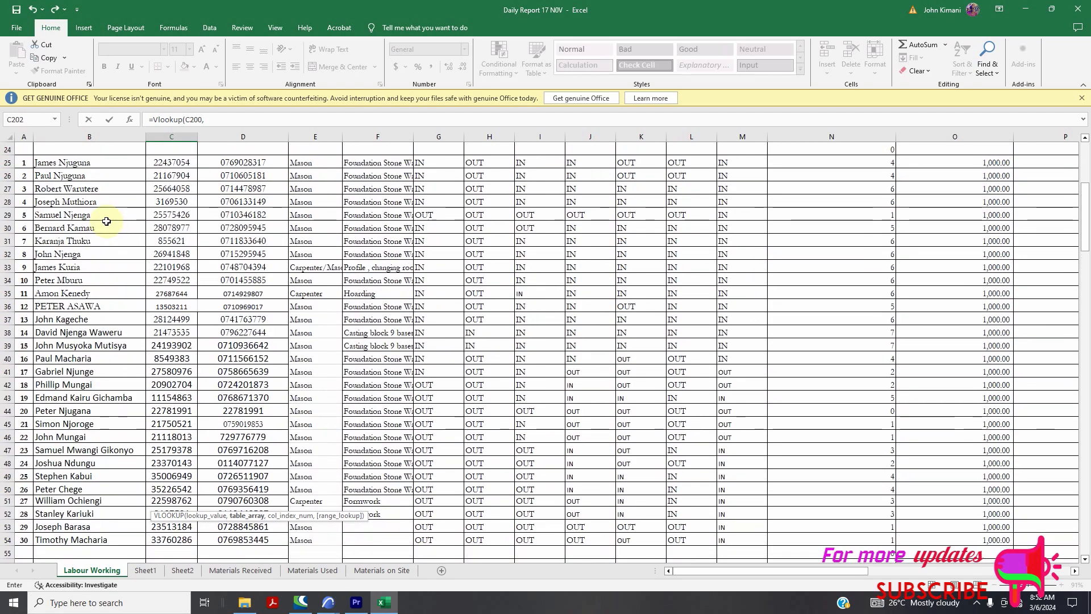
scroll(66, 193, "up", 5)
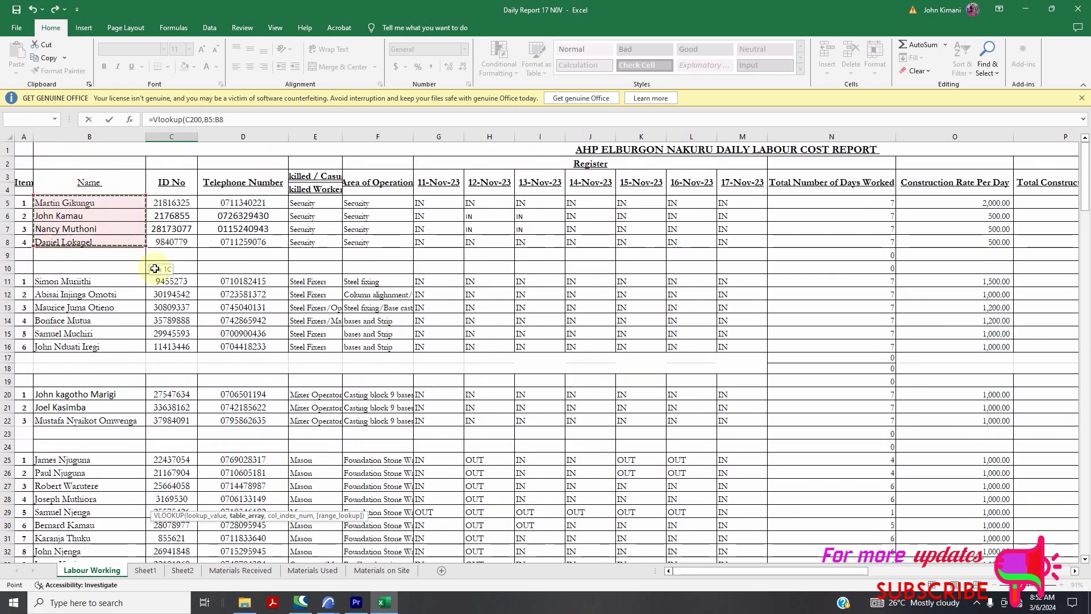
left_click_drag(722, 551, 837, 485)
scroll(471, 430, "down", 4)
scroll(471, 430, "down", 6)
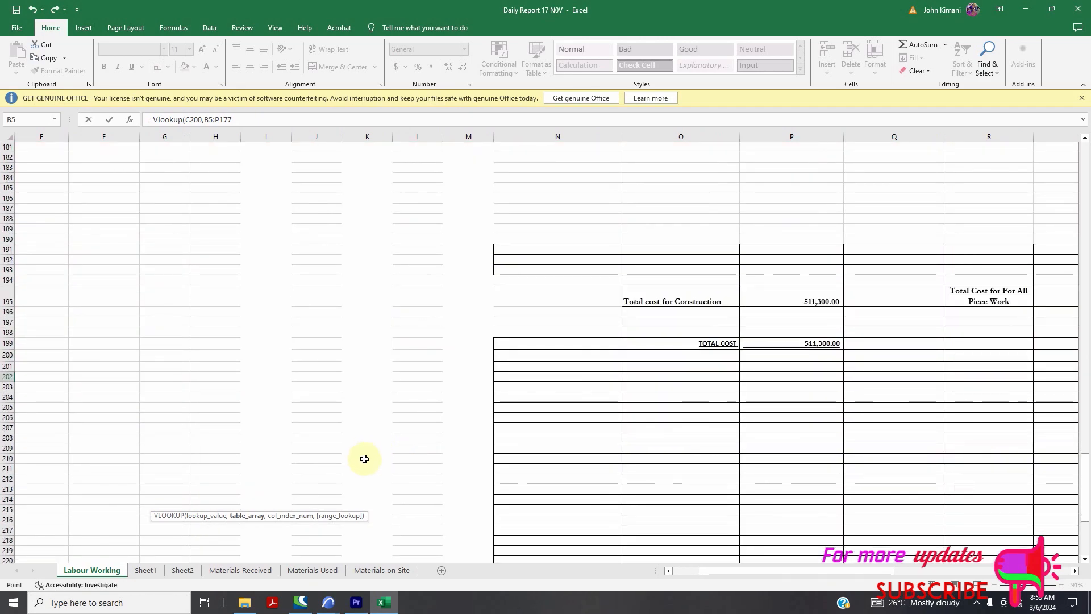
left_click_drag(837, 576, 725, 567)
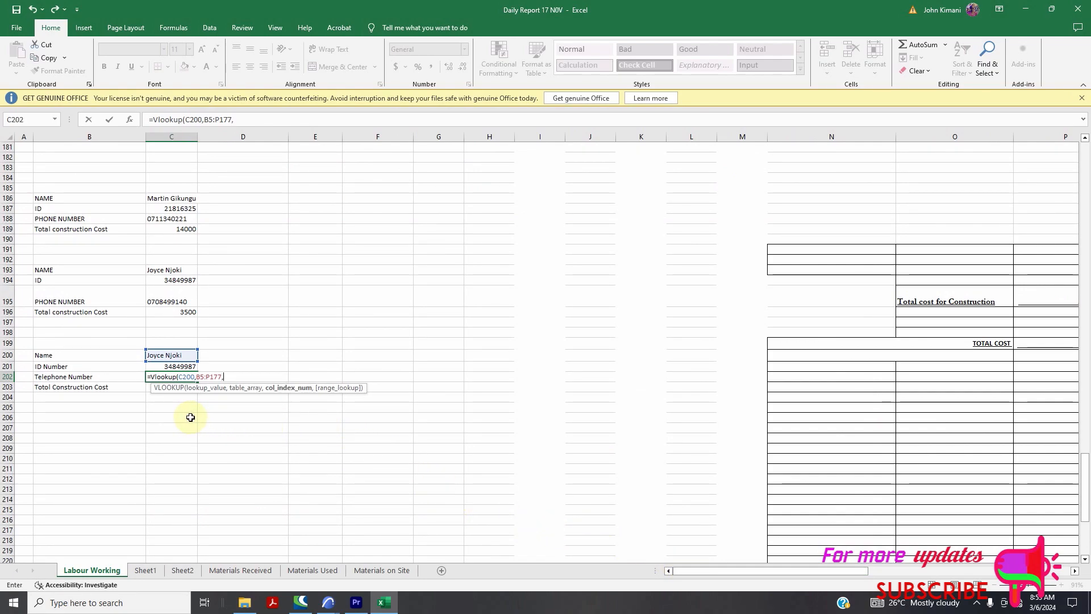
scroll(187, 424, "up", 20)
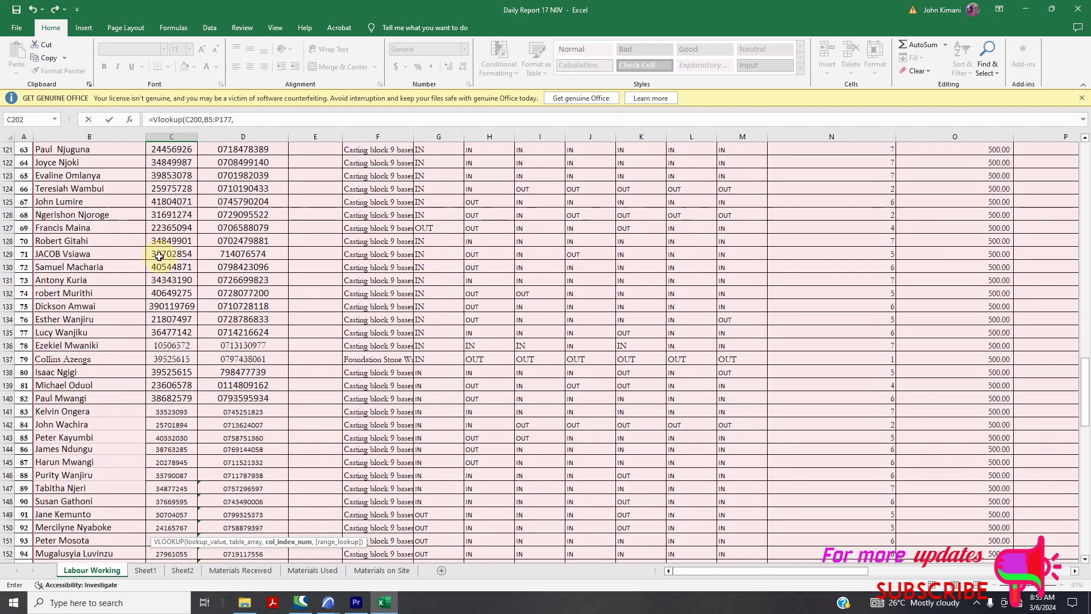
scroll(159, 256, "up", 20)
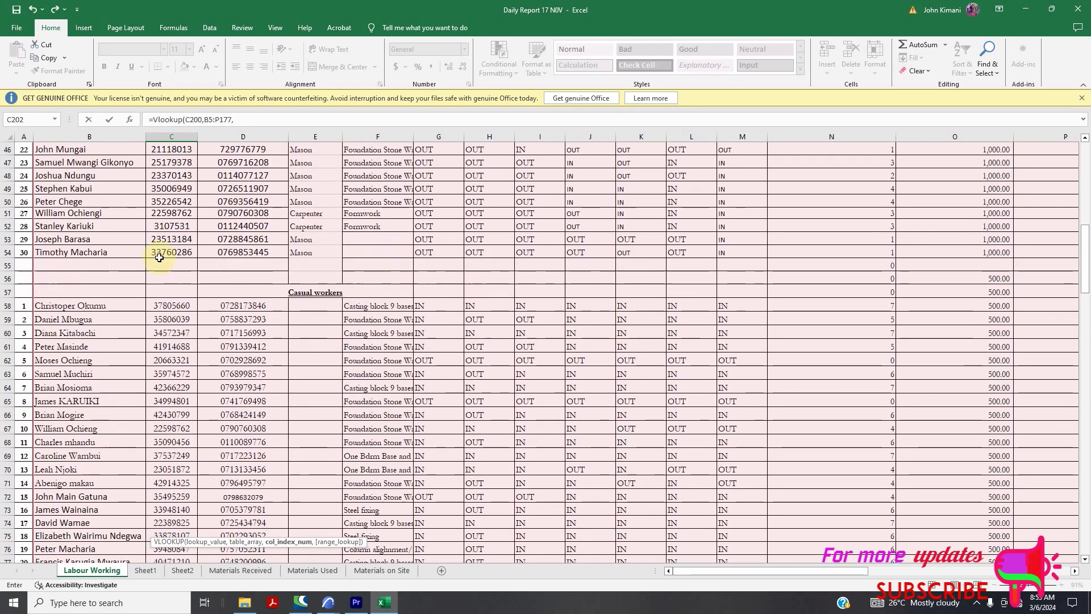
scroll(159, 256, "up", 12)
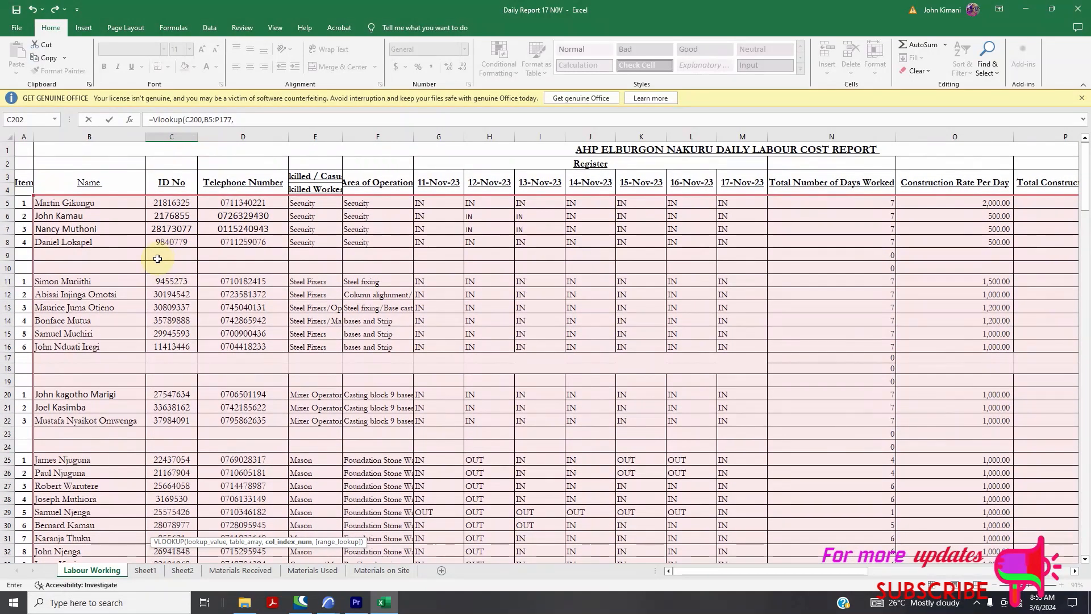
scroll(245, 229, "down", 4)
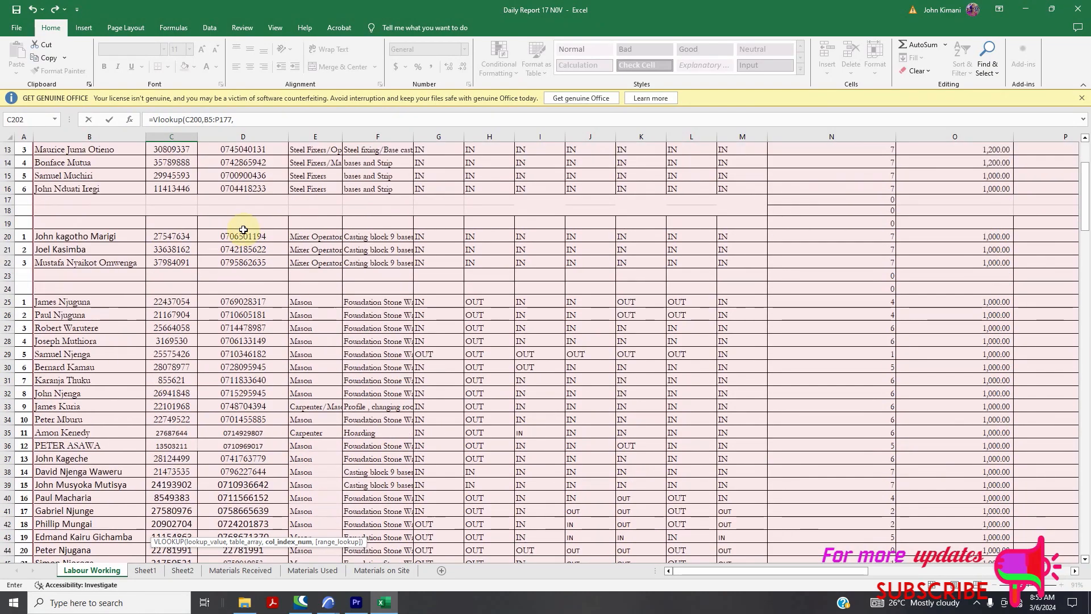
scroll(232, 241, "down", 20)
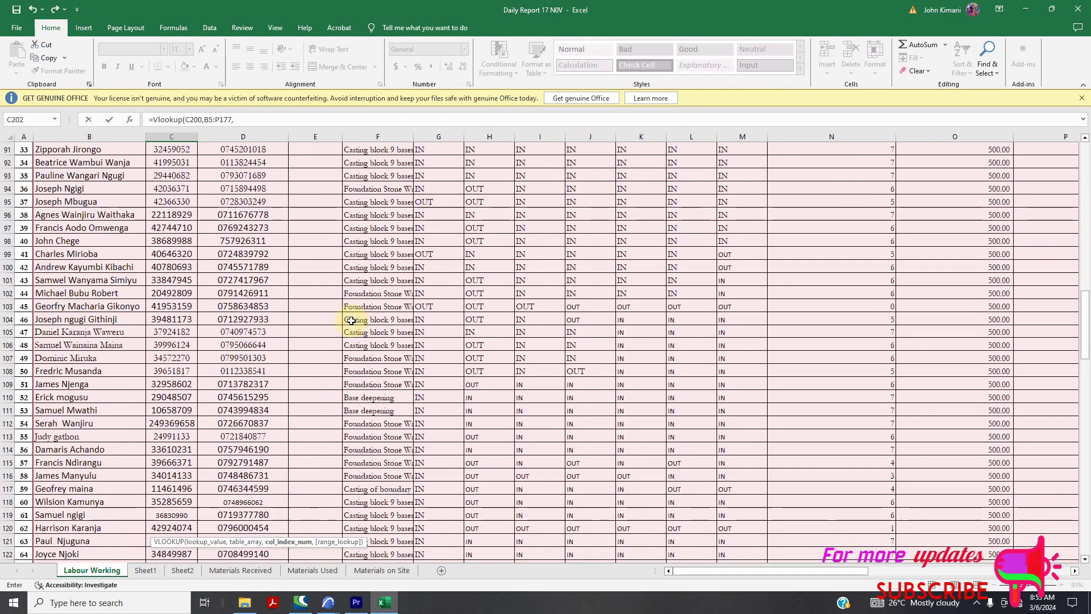
scroll(342, 355, "down", 20)
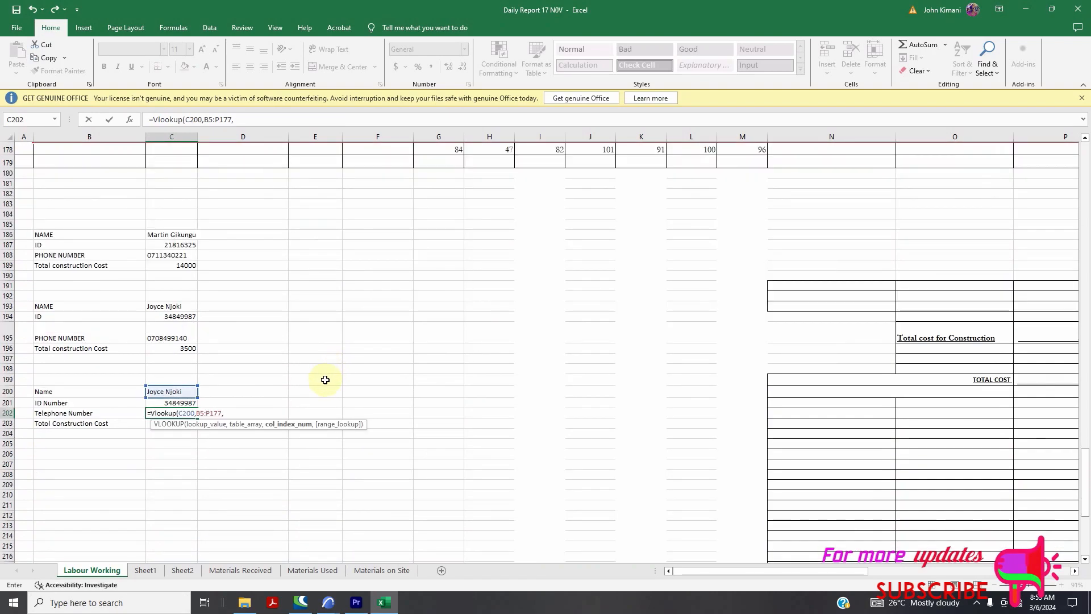
Finish C202 as =Vlookup(C200,B5:P177,3,FALSE) to return the worker's telephone number
type(",F")
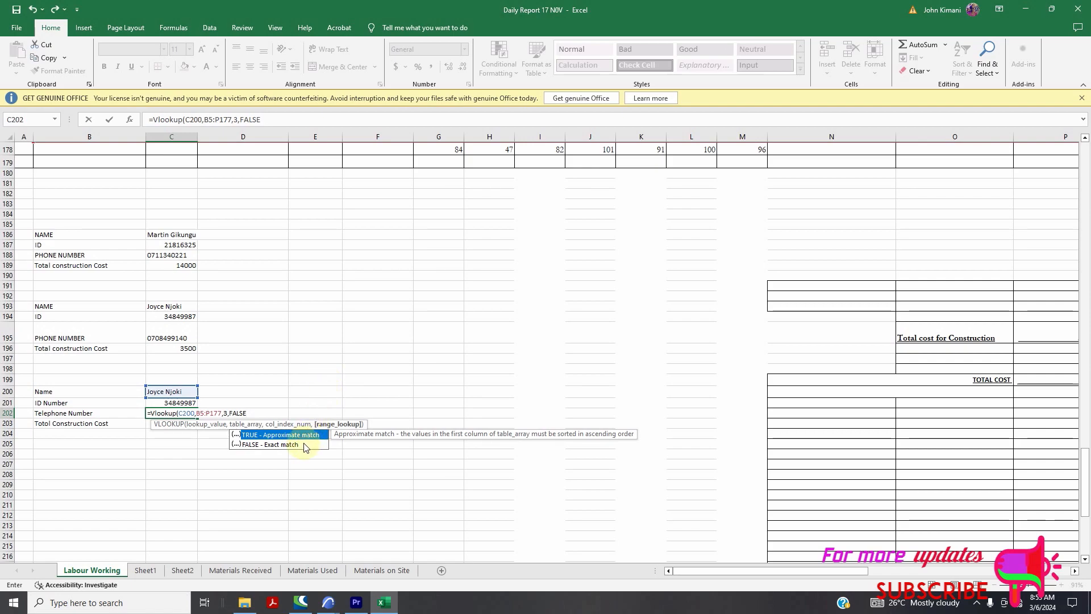
type("ALSE)")
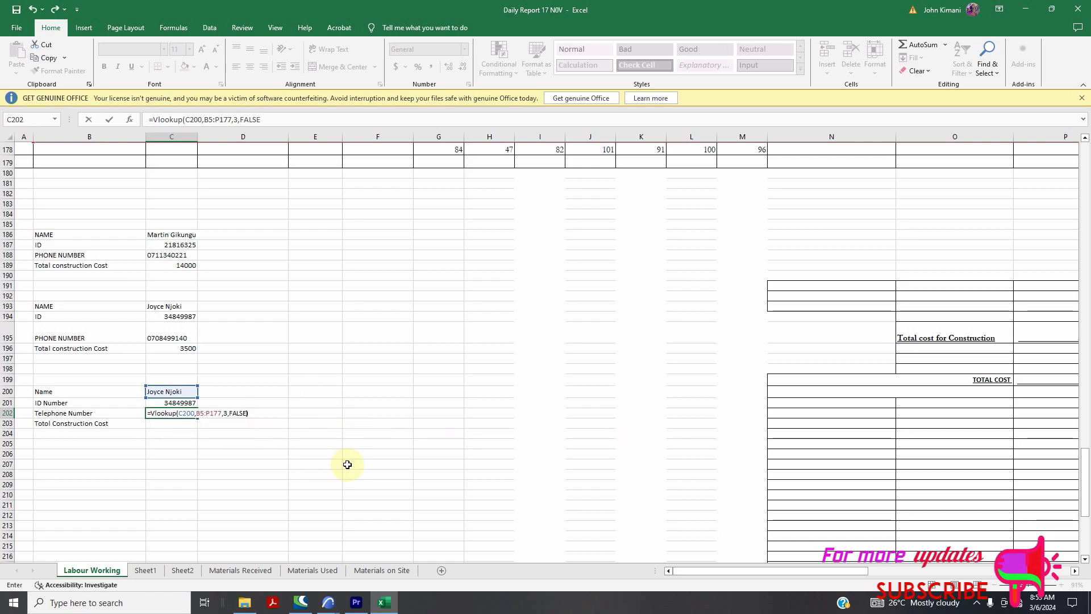
key("Return")
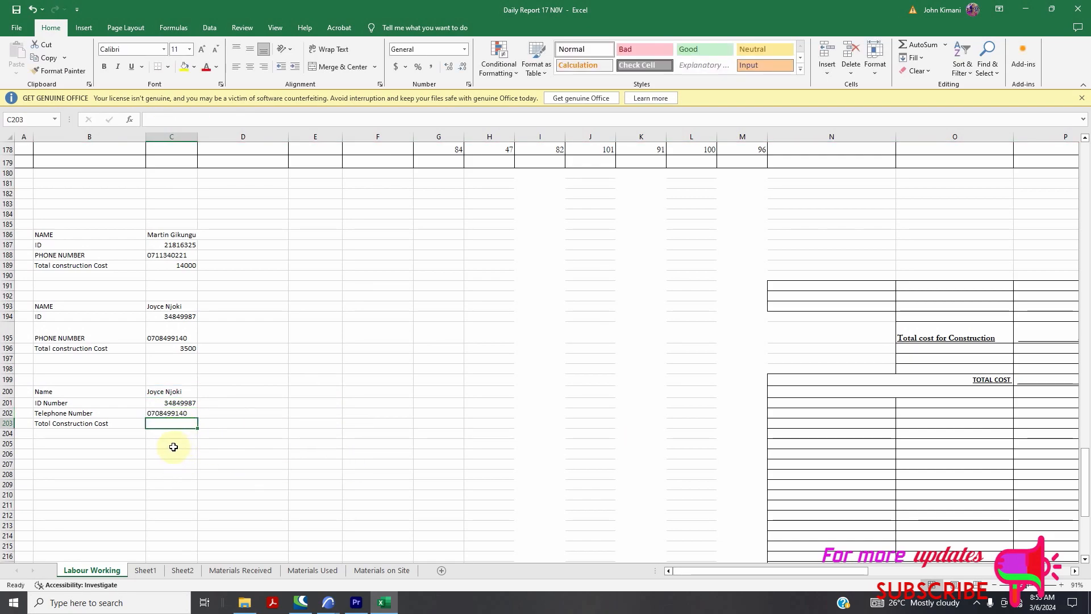
Correct the B203 label's spelling to 'Total Construction Cost'
double_click(49, 425)
key("BackSpace")
type("a")
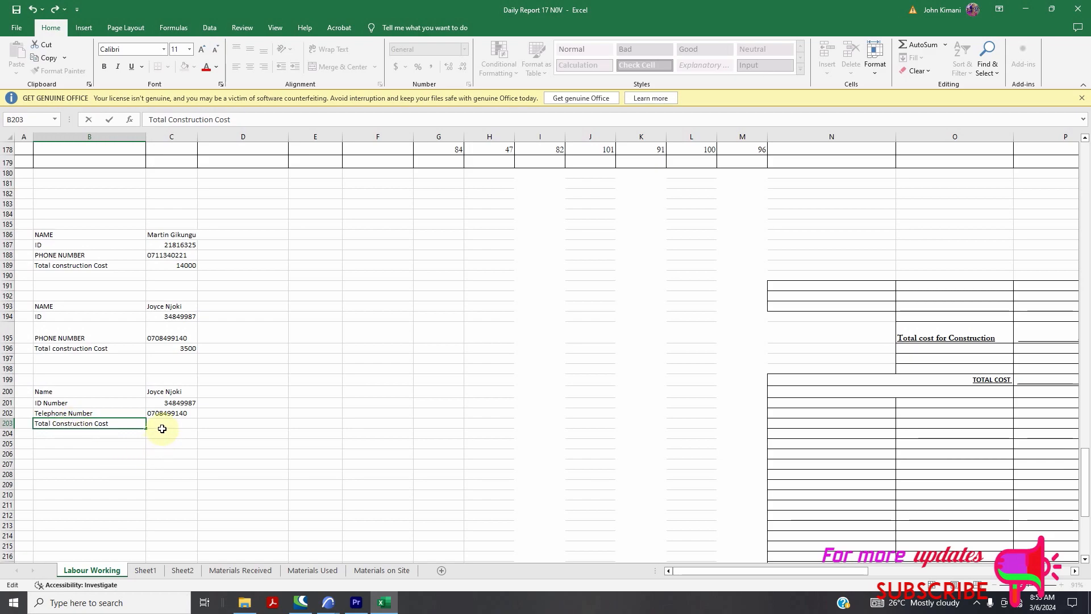
key("Tab")
Begin the C203 VLOOKUP with C200 as the lookup value and B5:P176 as the table range
type("=")
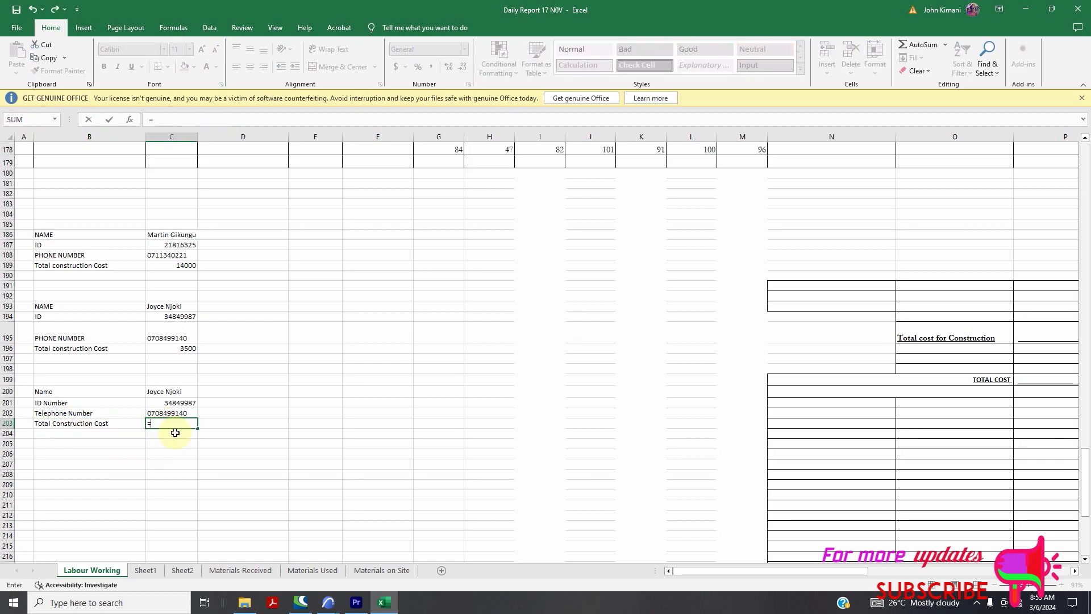
type("vlooku")
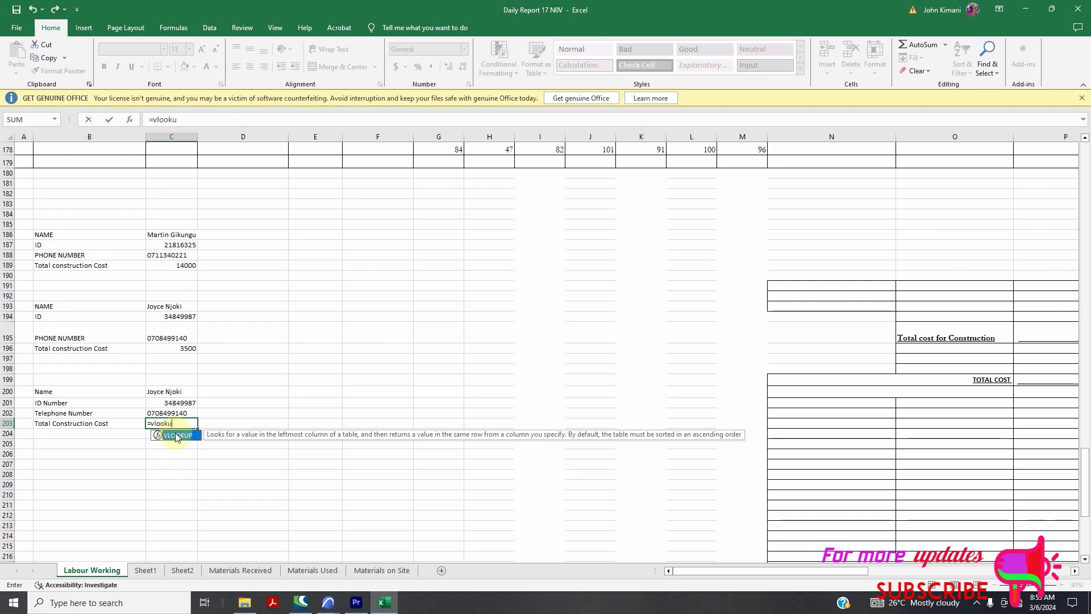
type("p(")
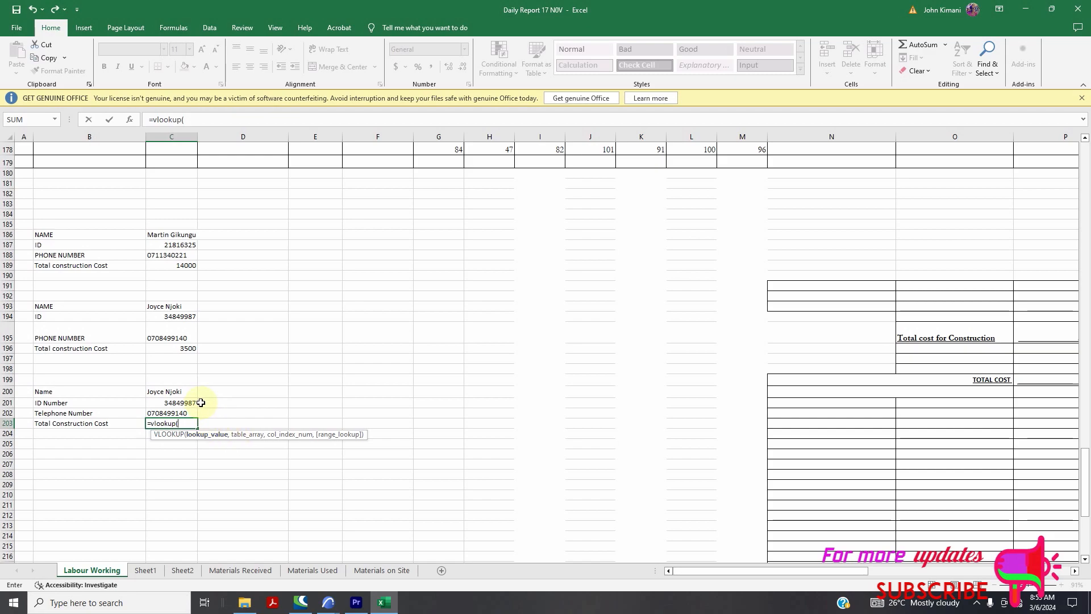
left_click(173, 393)
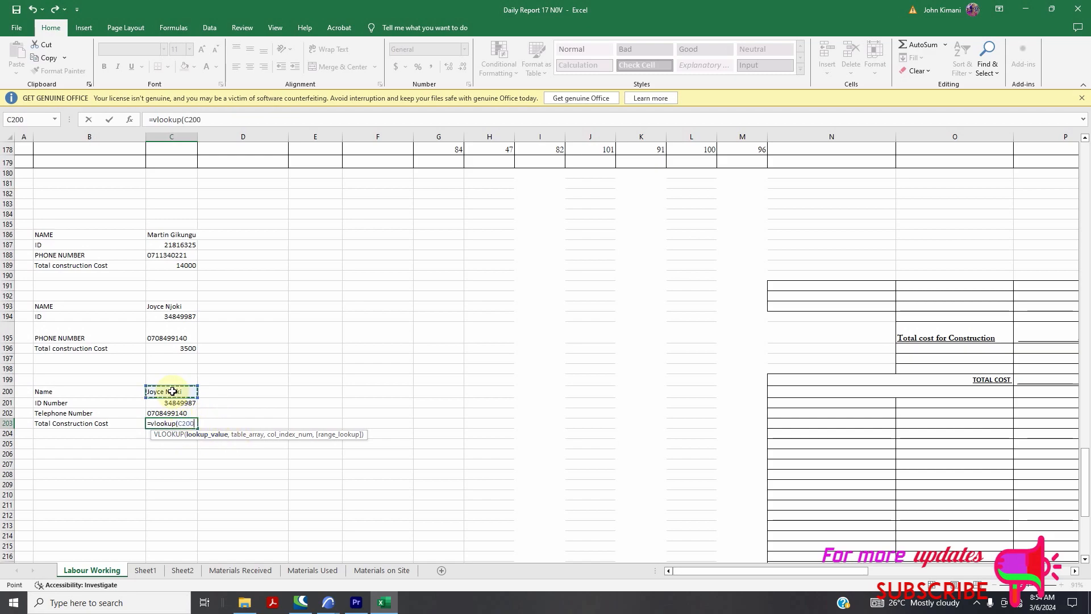
type(",")
scroll(230, 380, "up", 8)
scroll(225, 378, "up", 20)
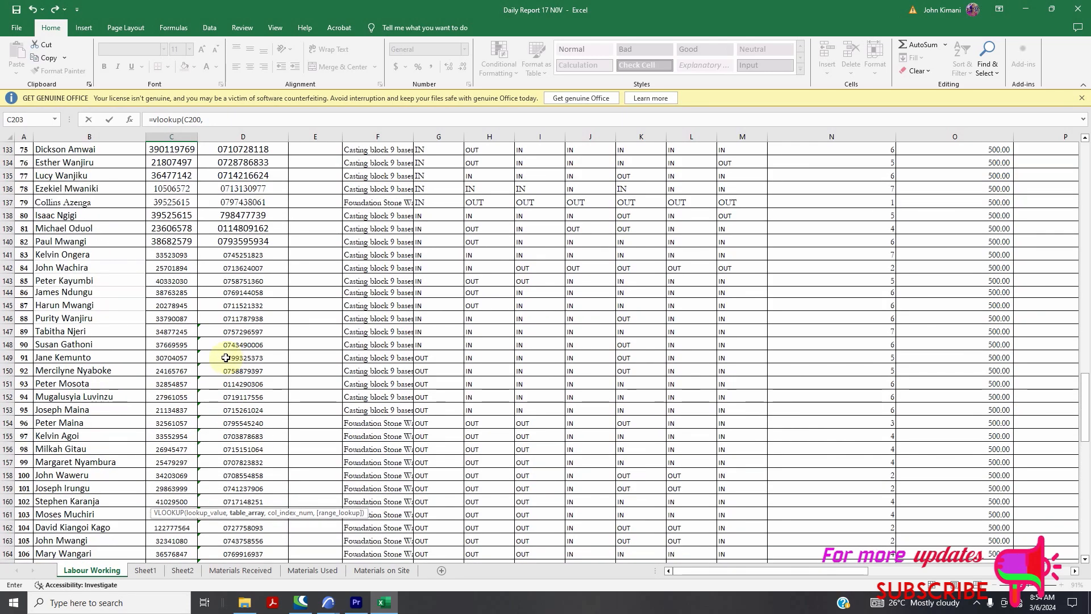
scroll(136, 226, "up", 20)
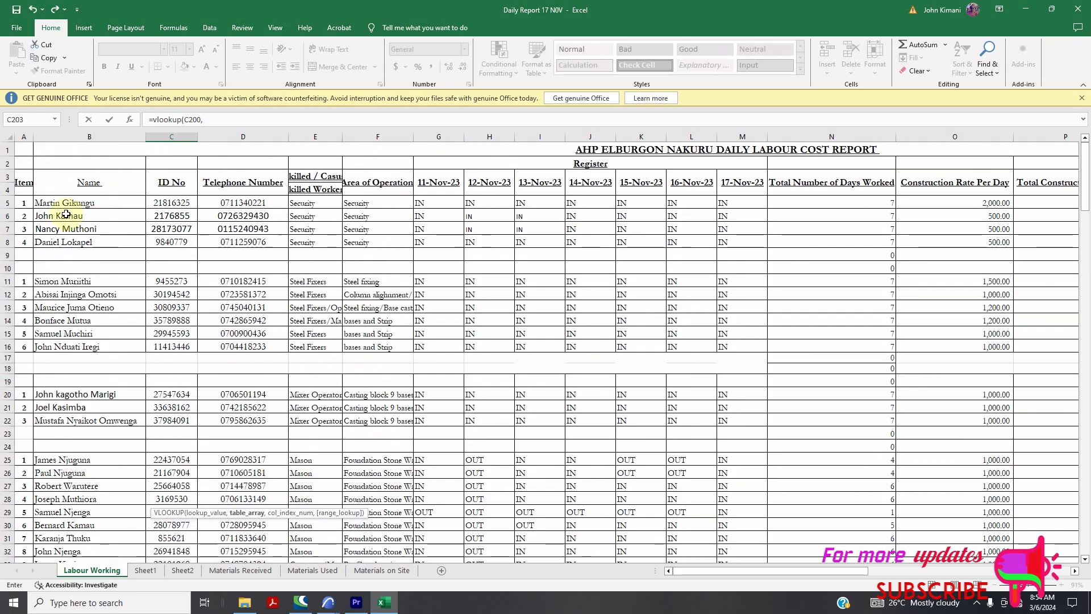
left_click_drag(43, 203, 912, 516)
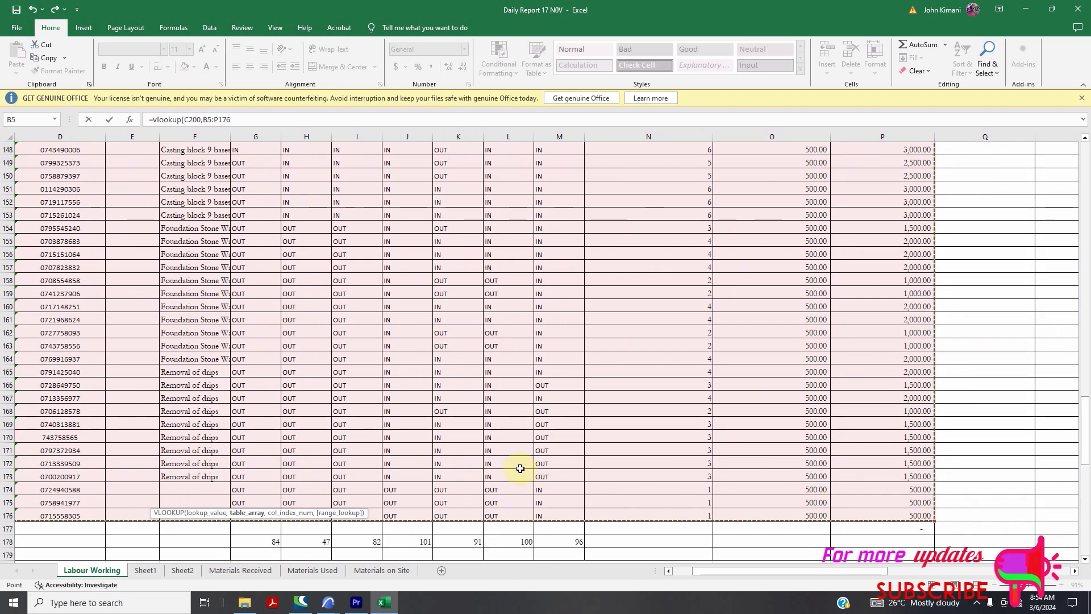
scroll(365, 464, "down", 20)
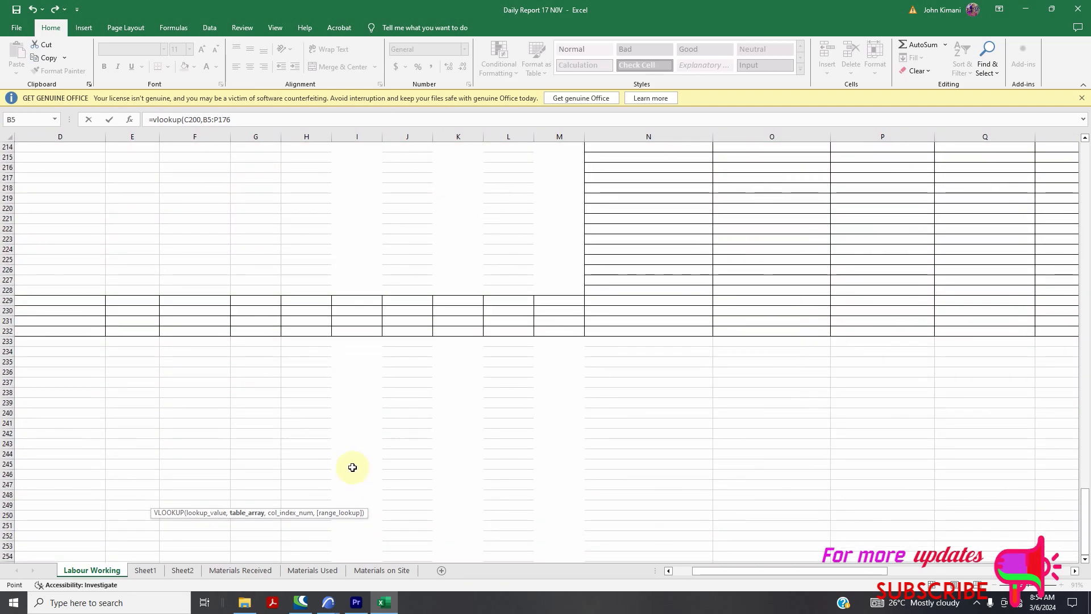
scroll(352, 467, "down", 3)
left_click_drag(742, 577, 638, 569)
scroll(233, 420, "down", 4)
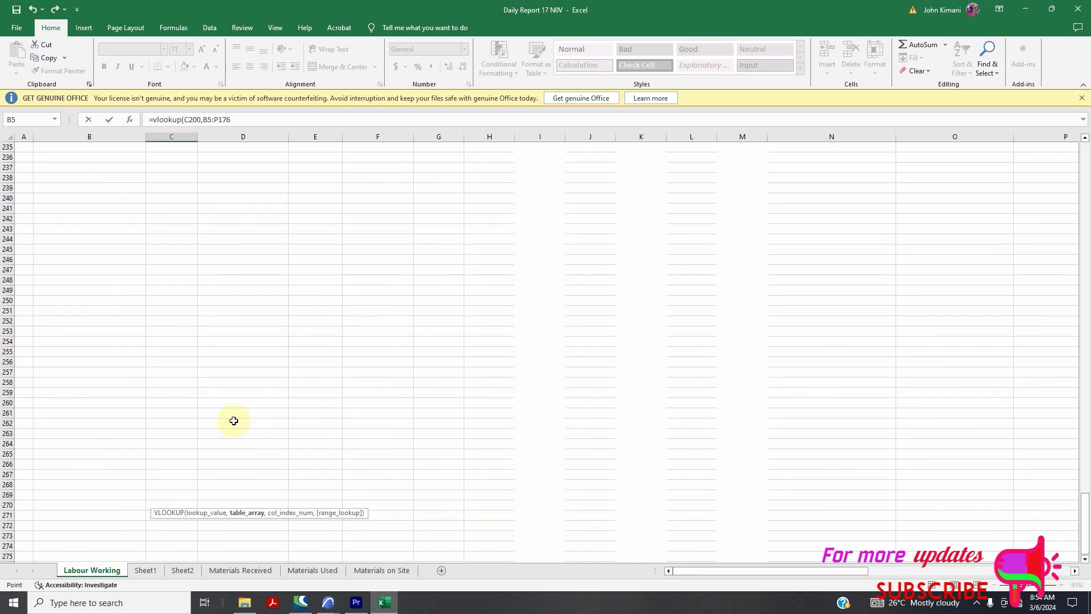
scroll(80, 375, "up", 16)
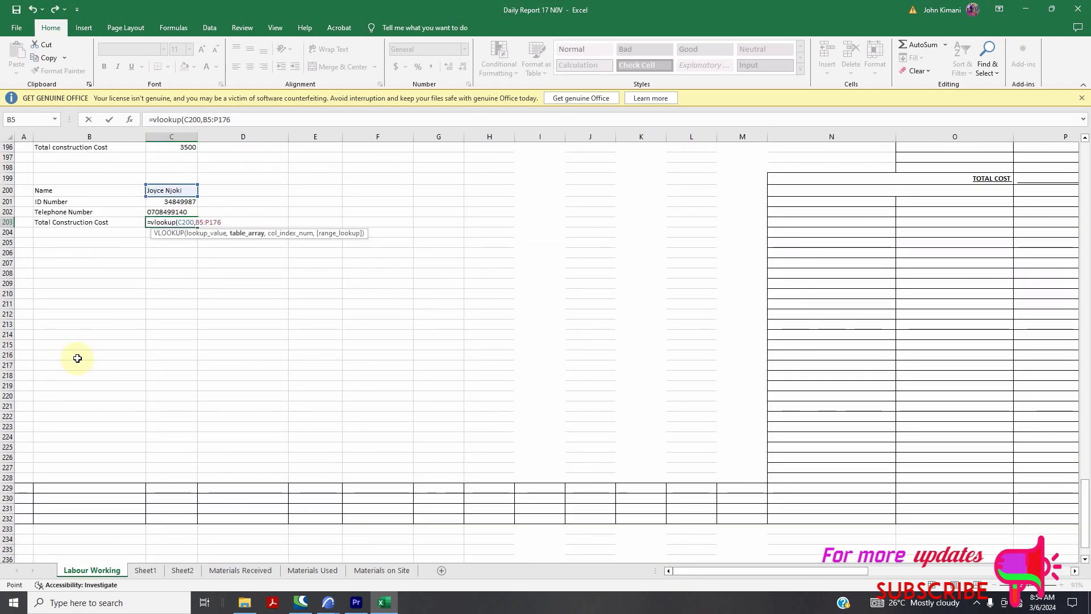
Finish it with column 15 and FALSE for exact match, returning total cost 3500
type(",")
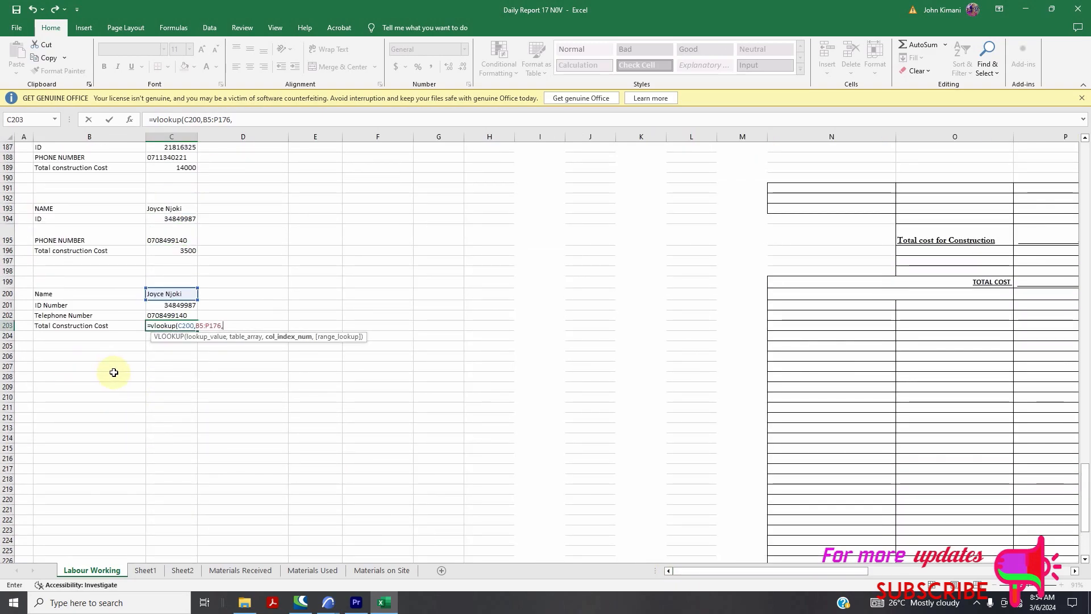
scroll(187, 380, "up", 20)
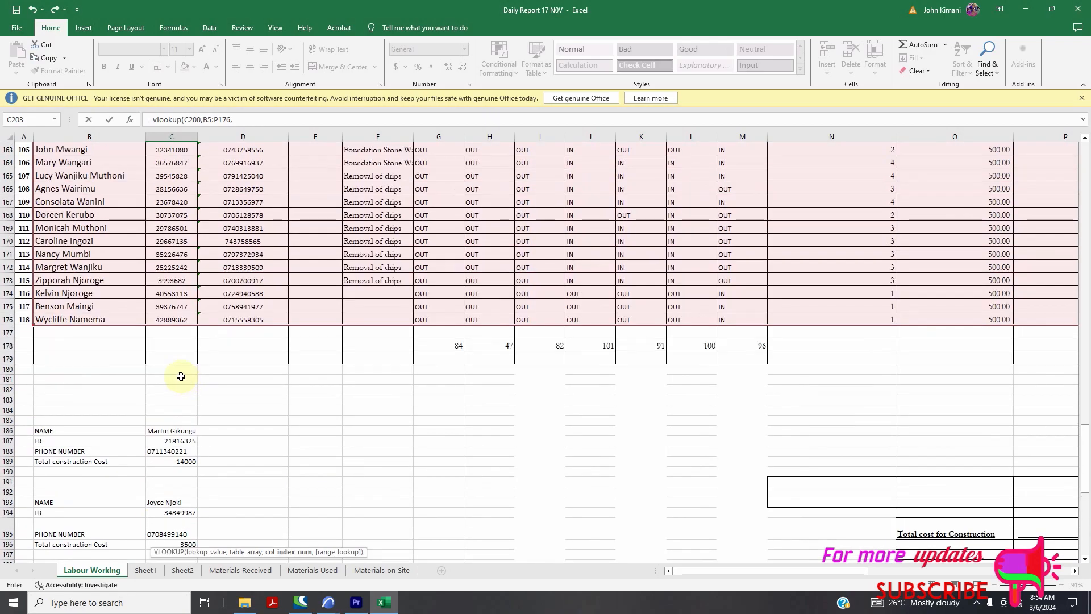
scroll(171, 373, "up", 20)
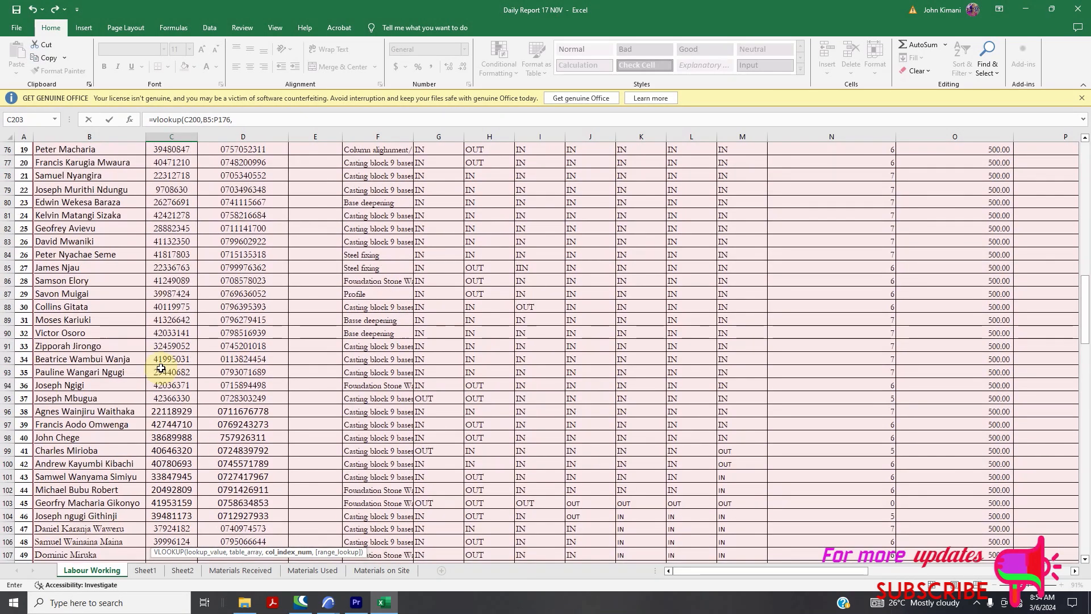
scroll(161, 368, "up", 16)
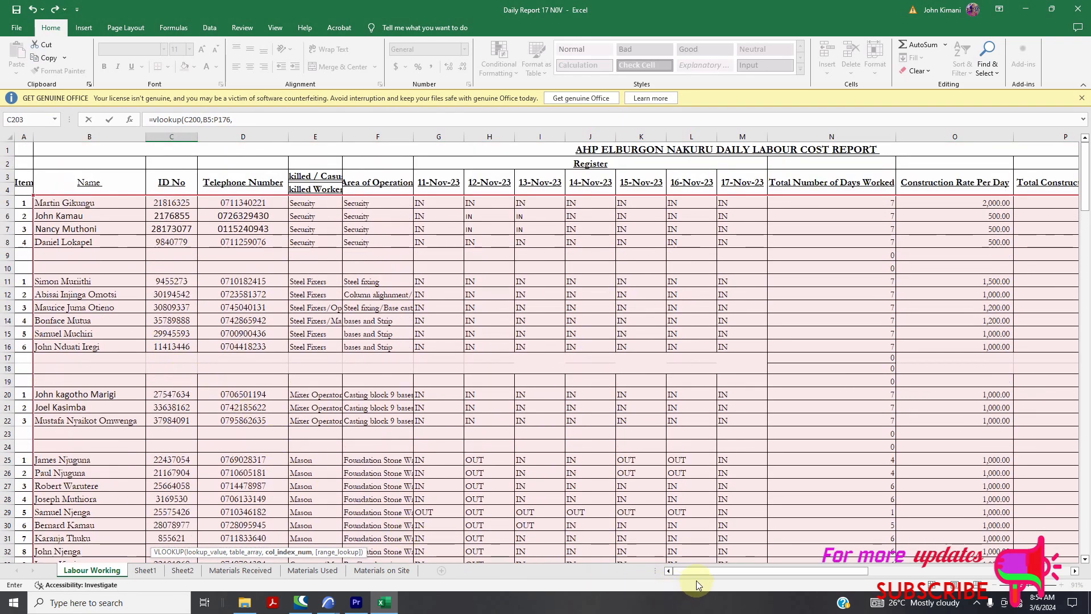
mouse_move(704, 573)
left_mouse_down()
mouse_move(729, 569)
mouse_move(684, 569)
left_mouse_up()
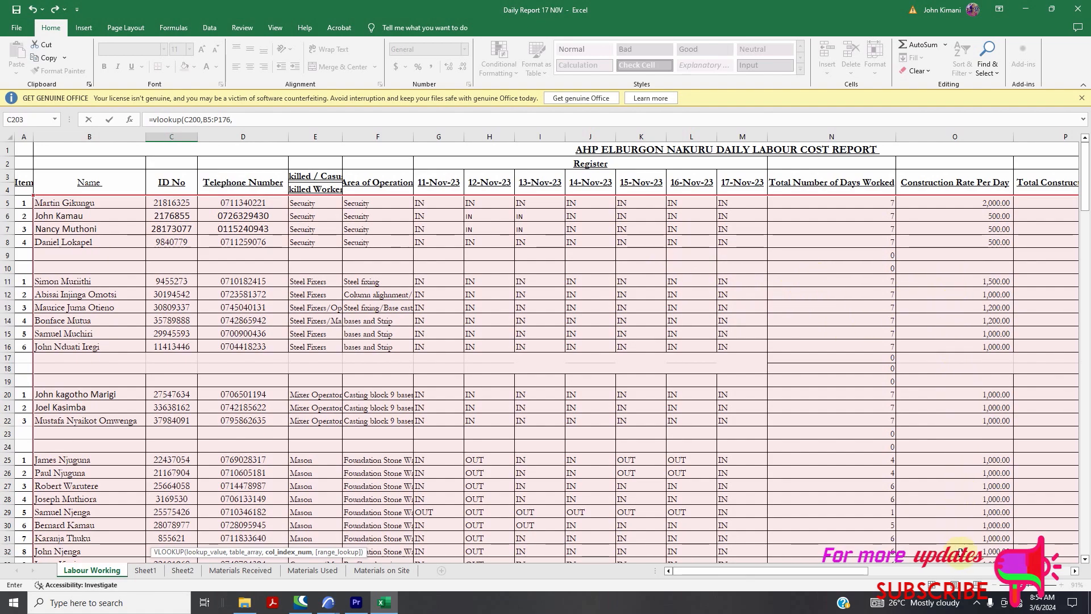
left_click_drag(864, 572, 890, 565)
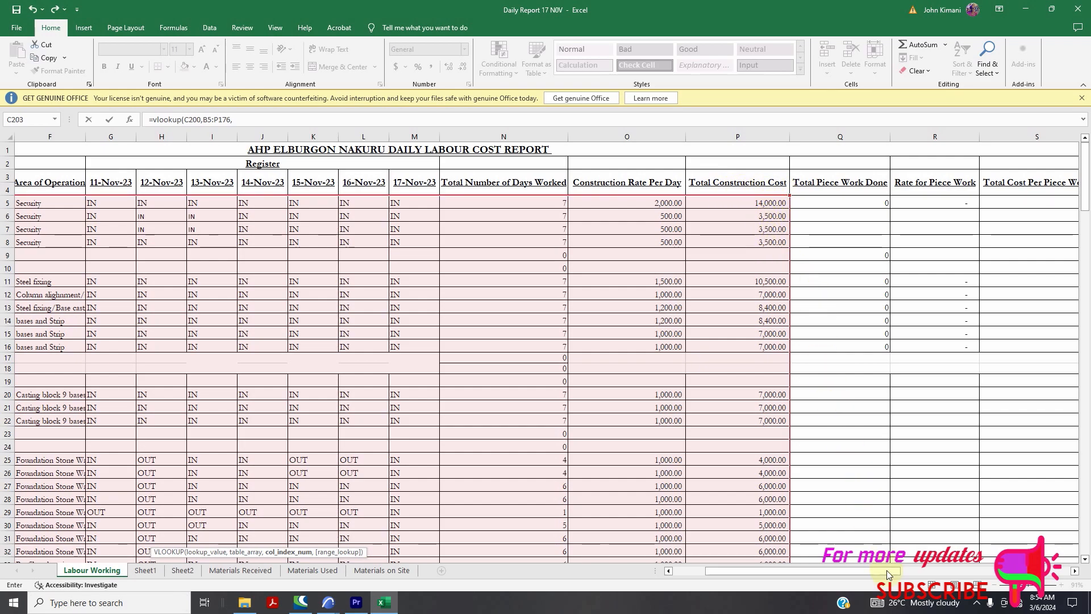
left_click_drag(854, 575, 745, 573)
scroll(209, 369, "down", 16)
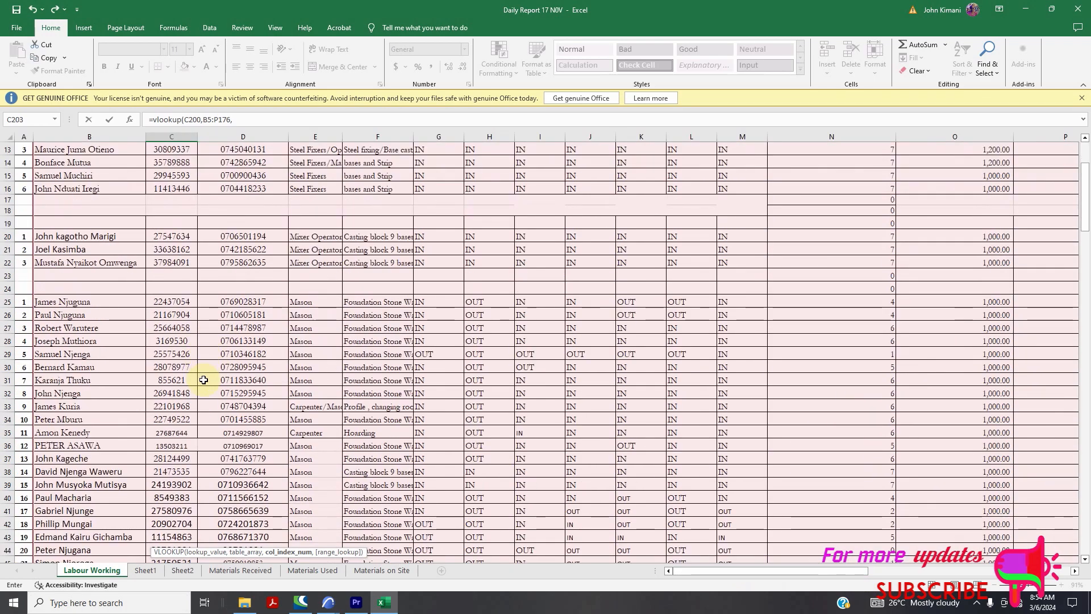
scroll(209, 402, "down", 20)
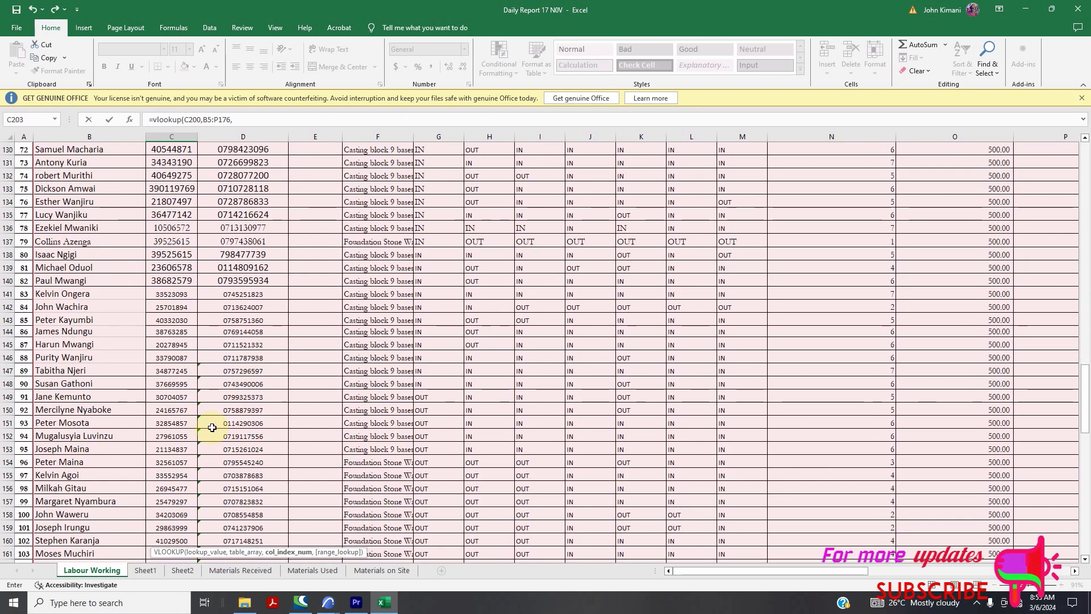
scroll(208, 425, "down", 5)
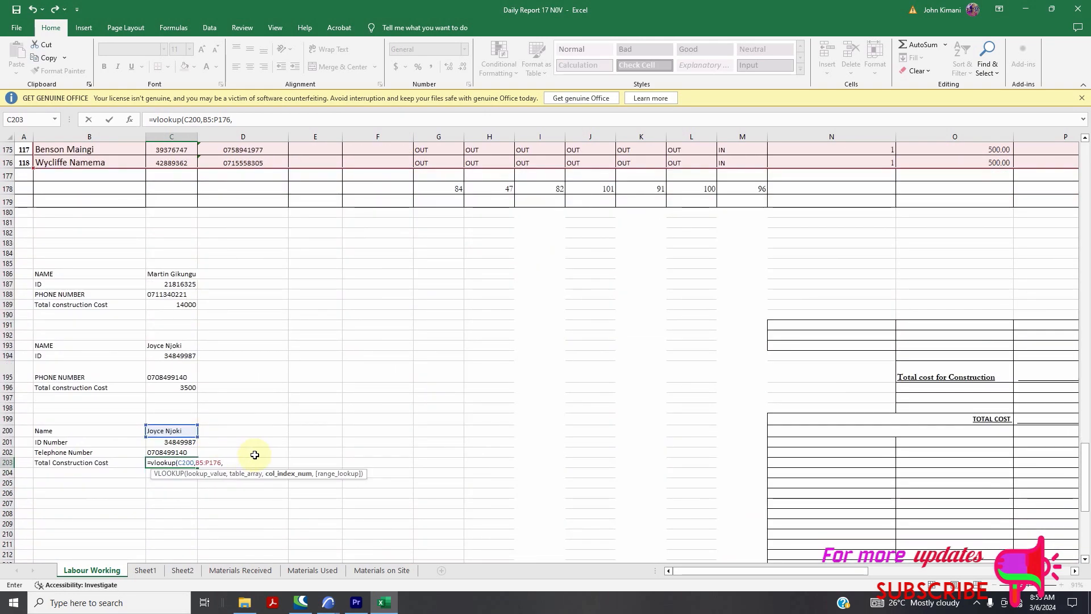
type(",FALSE")
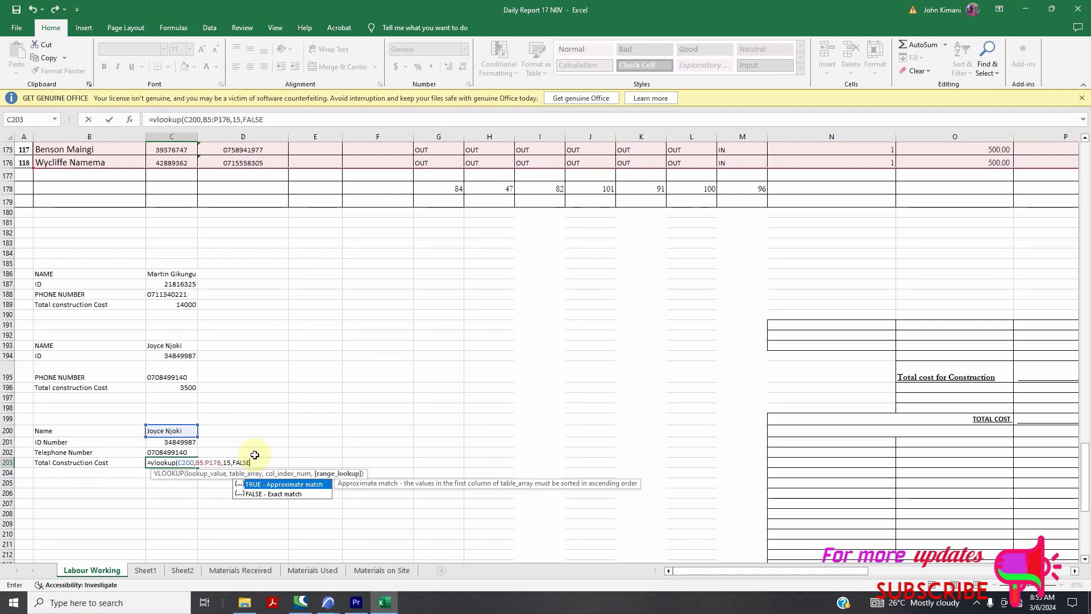
type(")")
key("Return")
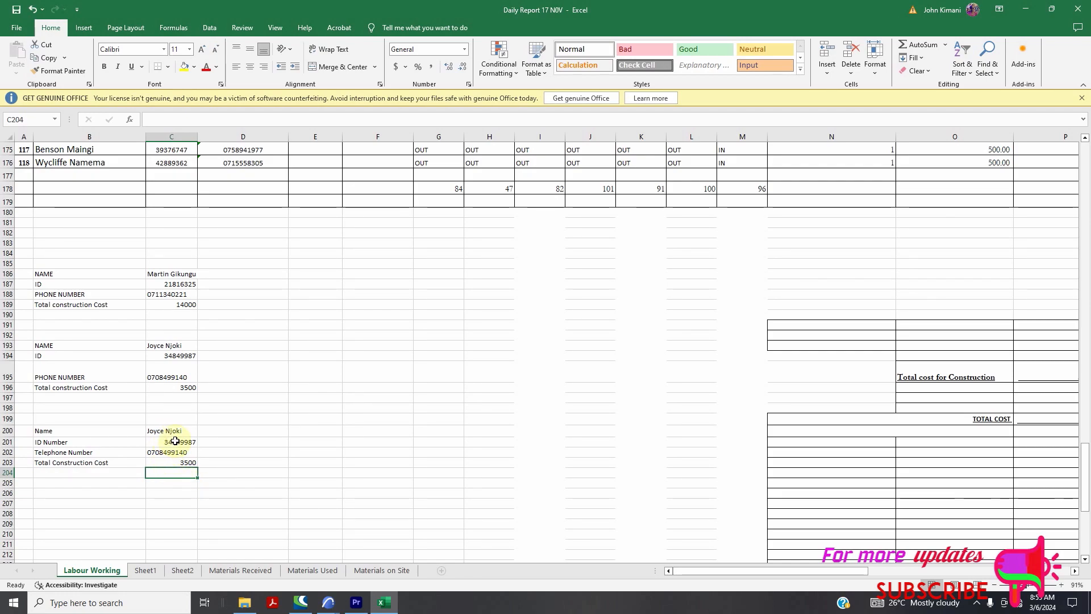
scroll(181, 424, "up", 7)
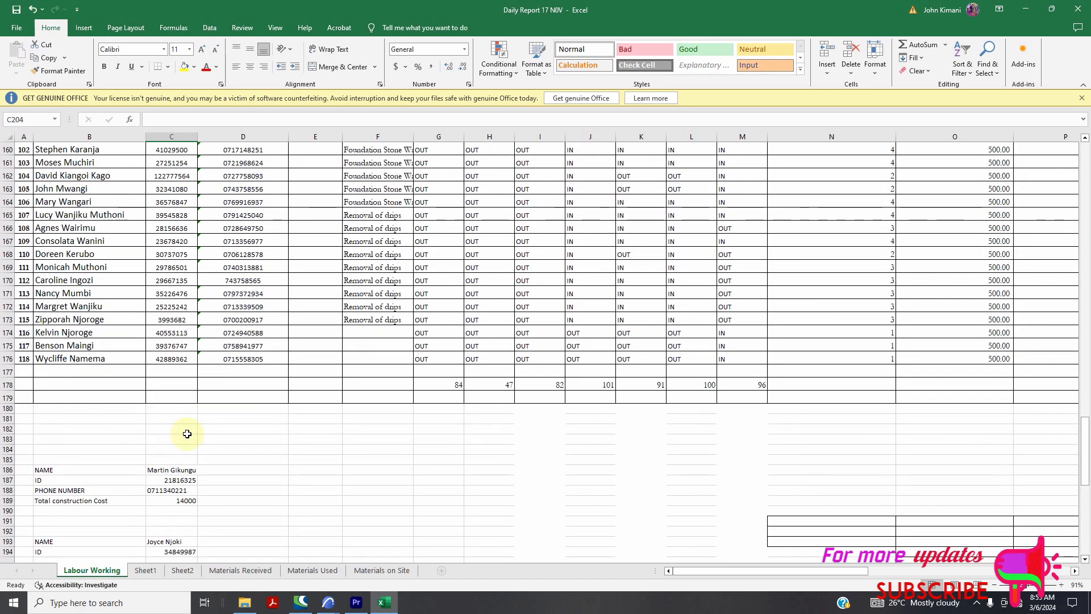
scroll(176, 397, "up", 2)
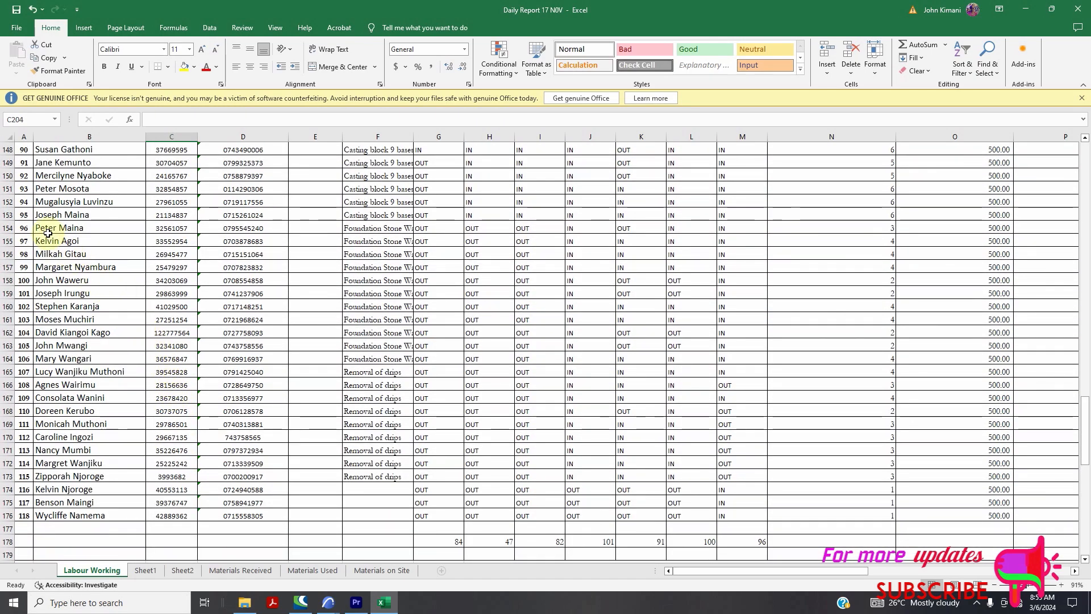
scroll(159, 298, "down", 2)
scroll(160, 298, "down", 9)
Replace the name in C200 with another worker's name so the lookups show total cost 1500
left_click(167, 354)
double_click(166, 354)
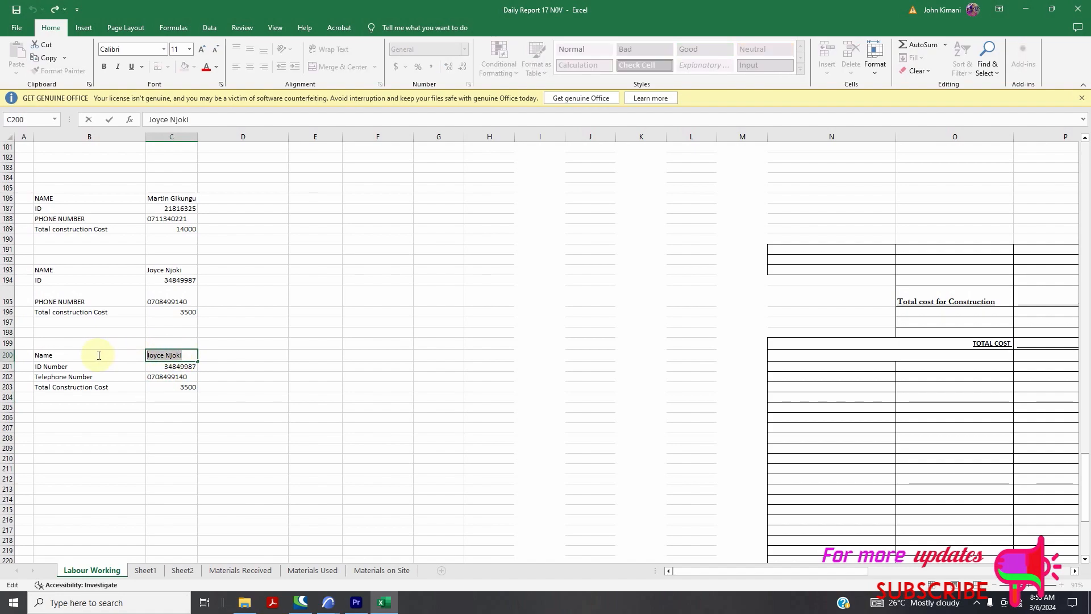
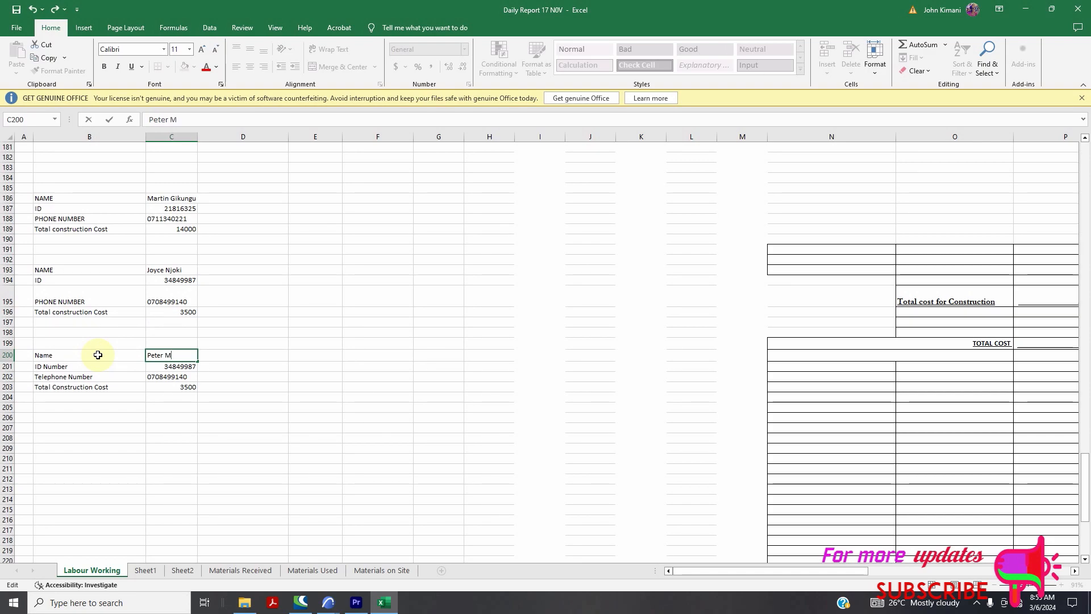
left_click(123, 425)
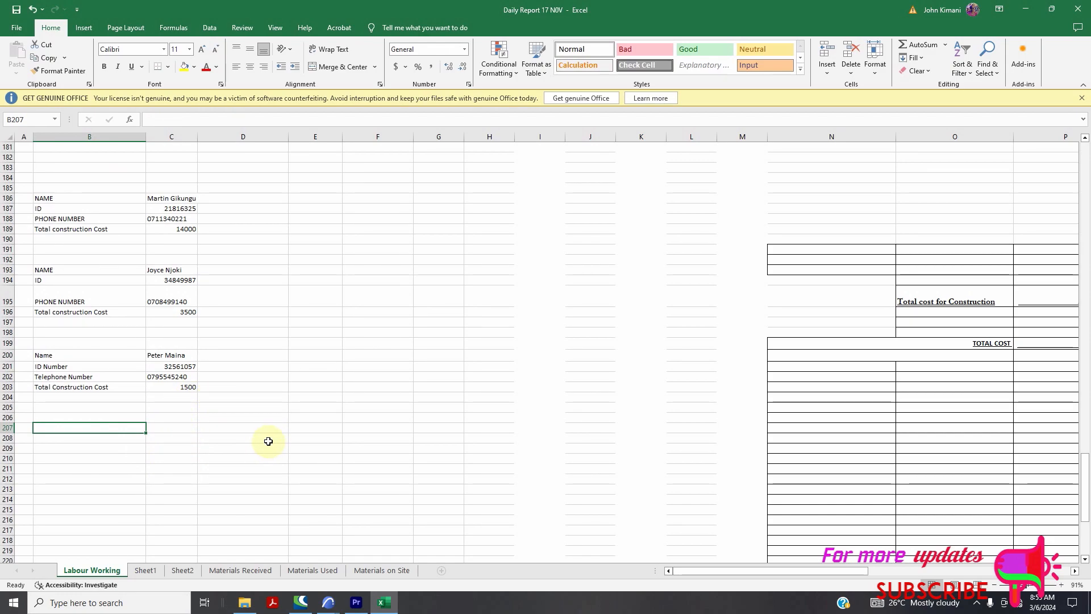
scroll(285, 429, "up", 20)
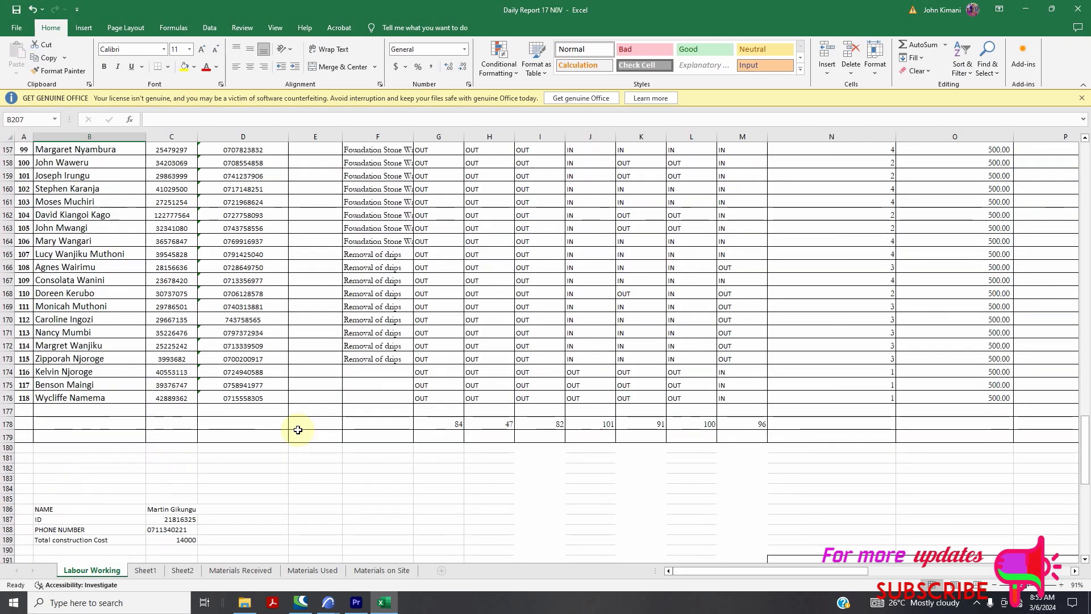
scroll(330, 402, "up", 20)
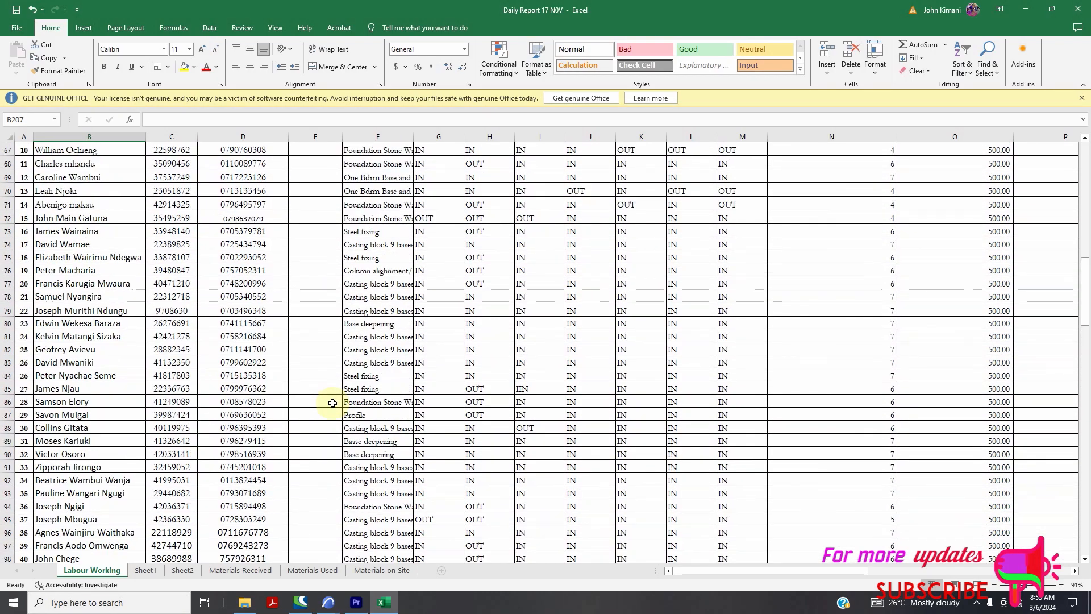
scroll(332, 403, "up", 13)
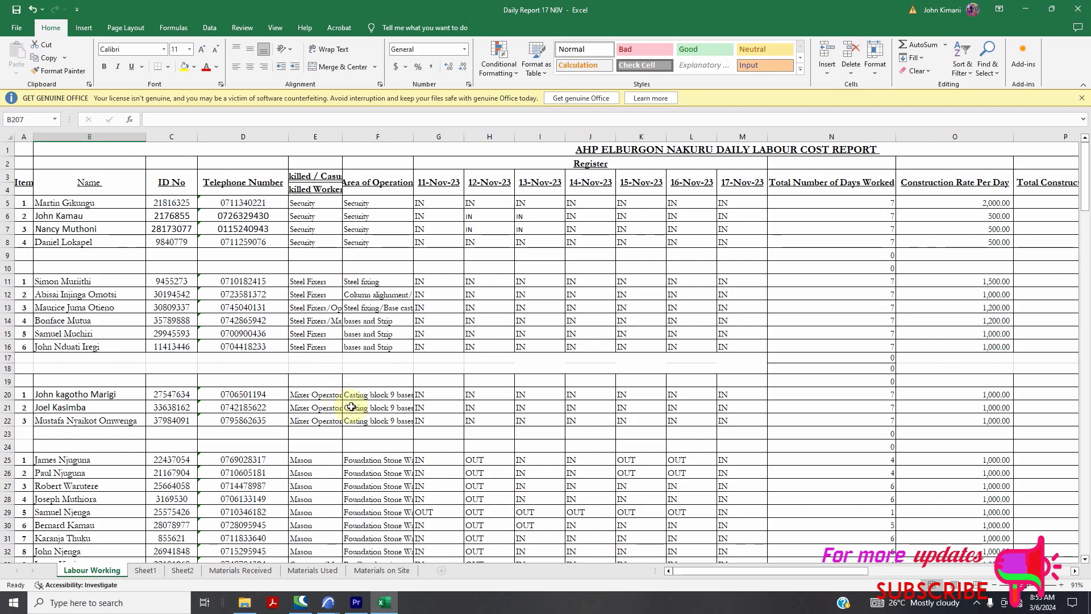
scroll(428, 450, "down", 18)
scroll(428, 450, "down", 20)
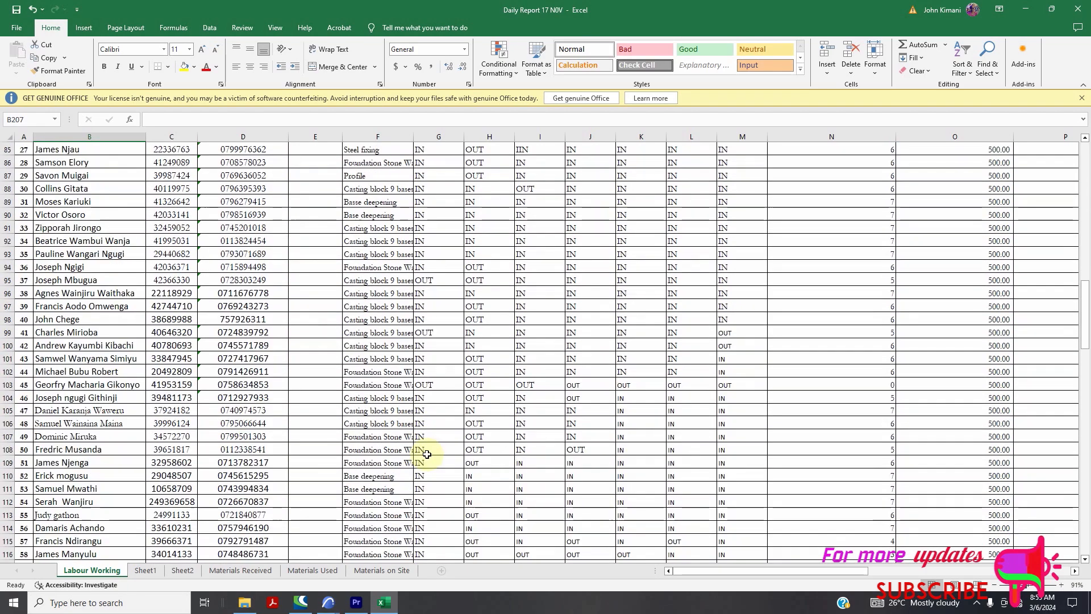
scroll(433, 450, "down", 7)
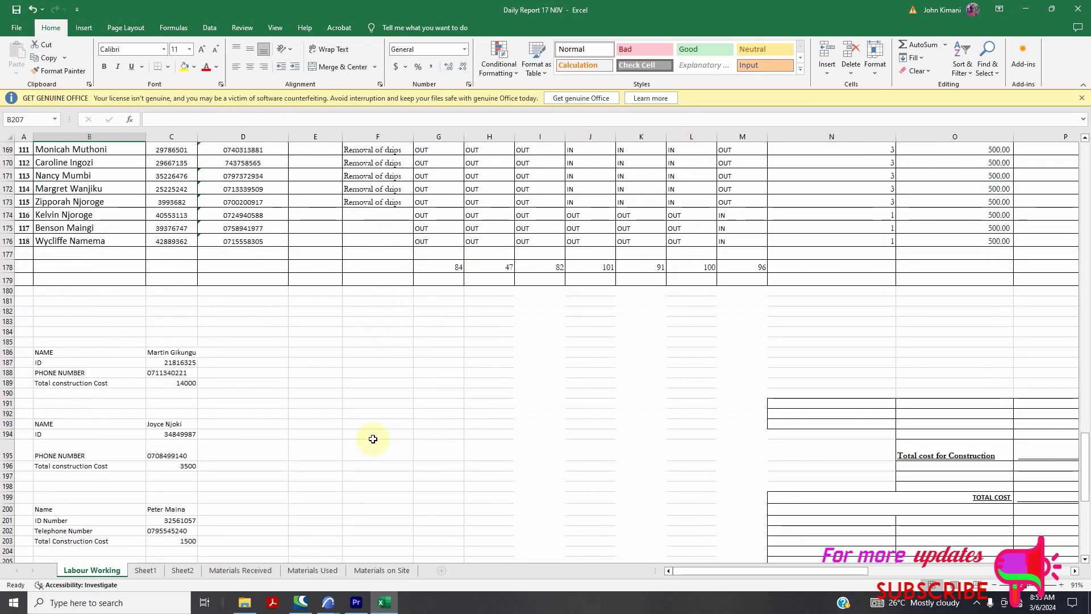
double_click(187, 391)
left_click_drag(187, 391, 145, 392)
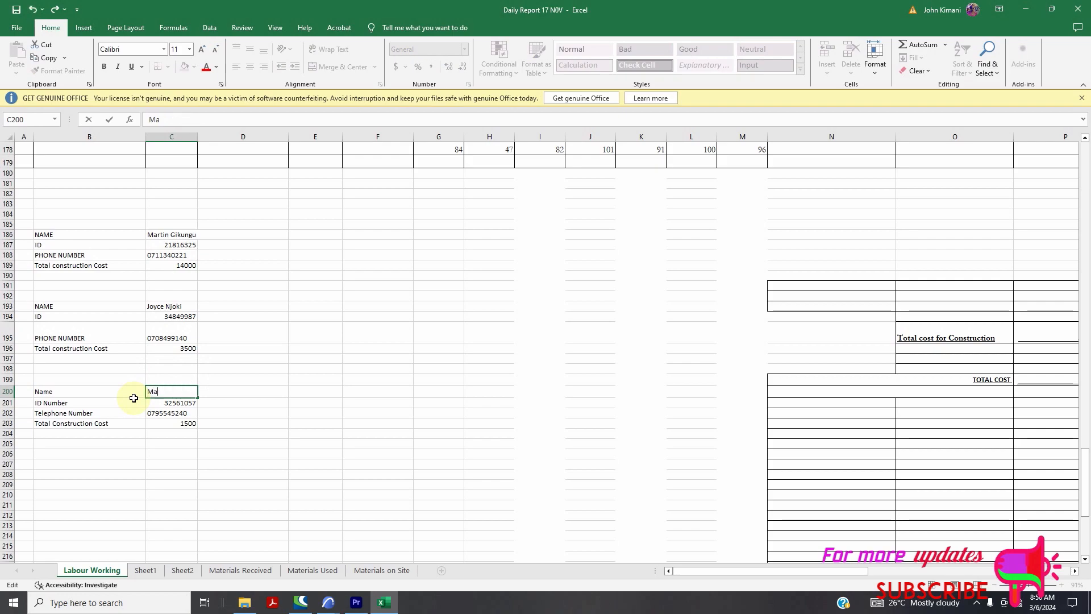
left_click(268, 437)
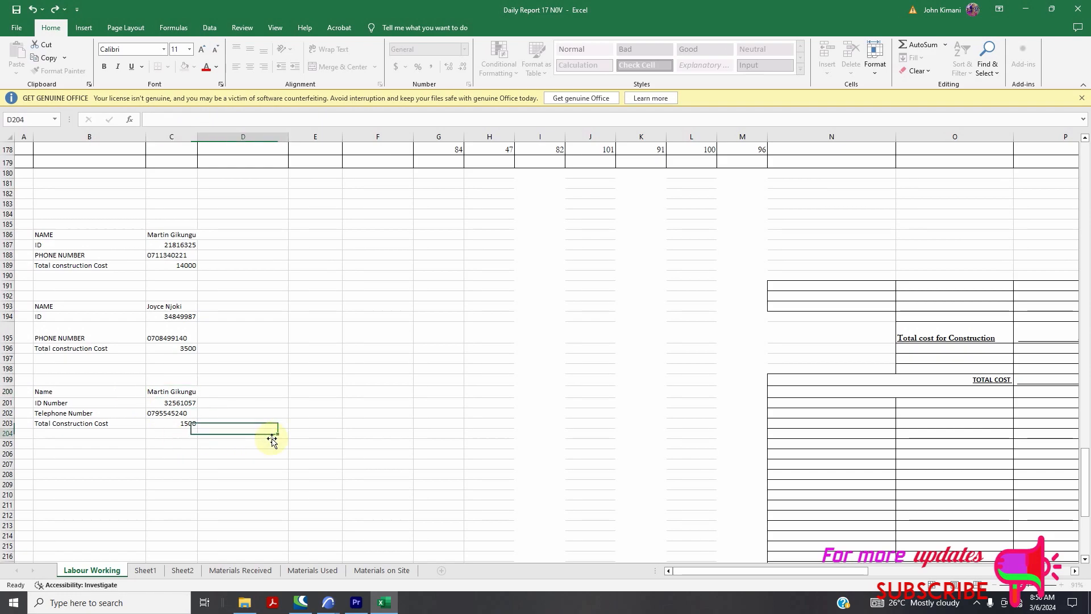
left_click(181, 392)
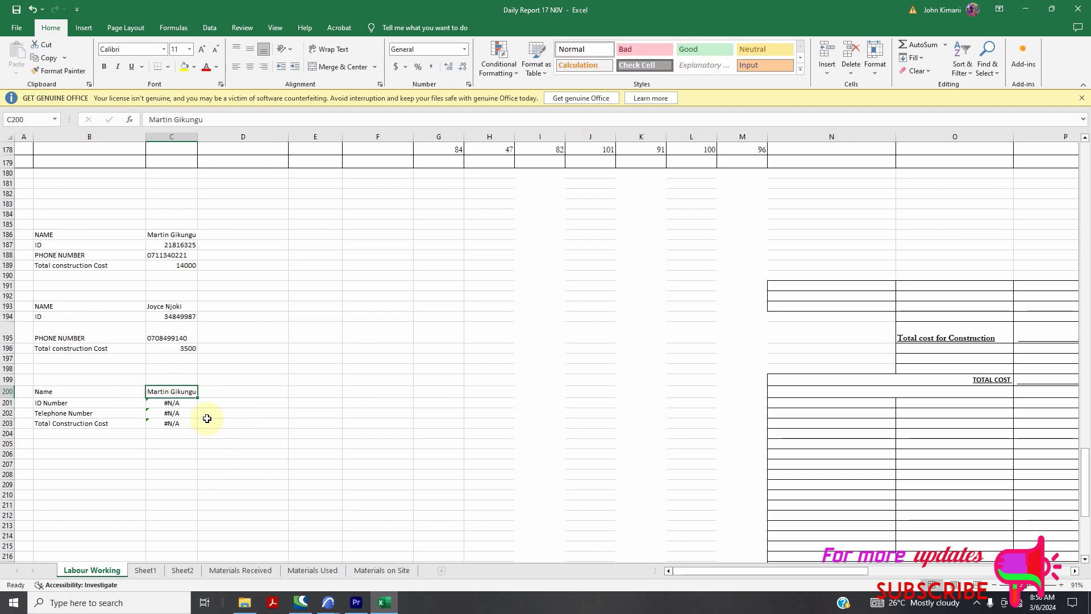
scroll(207, 415, "up", 20)
scroll(206, 398, "up", 20)
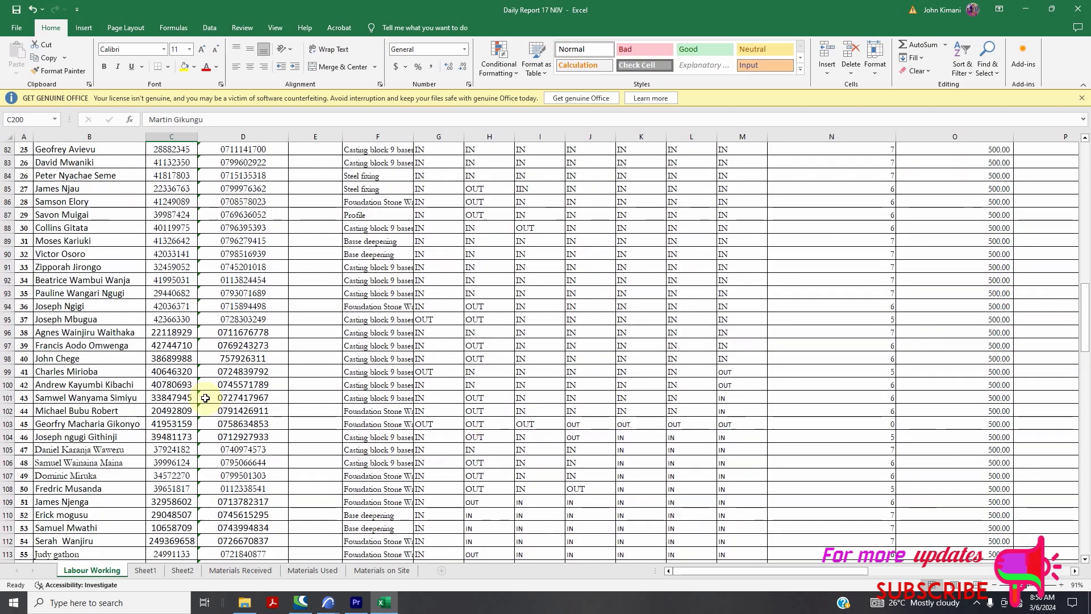
scroll(206, 398, "up", 3)
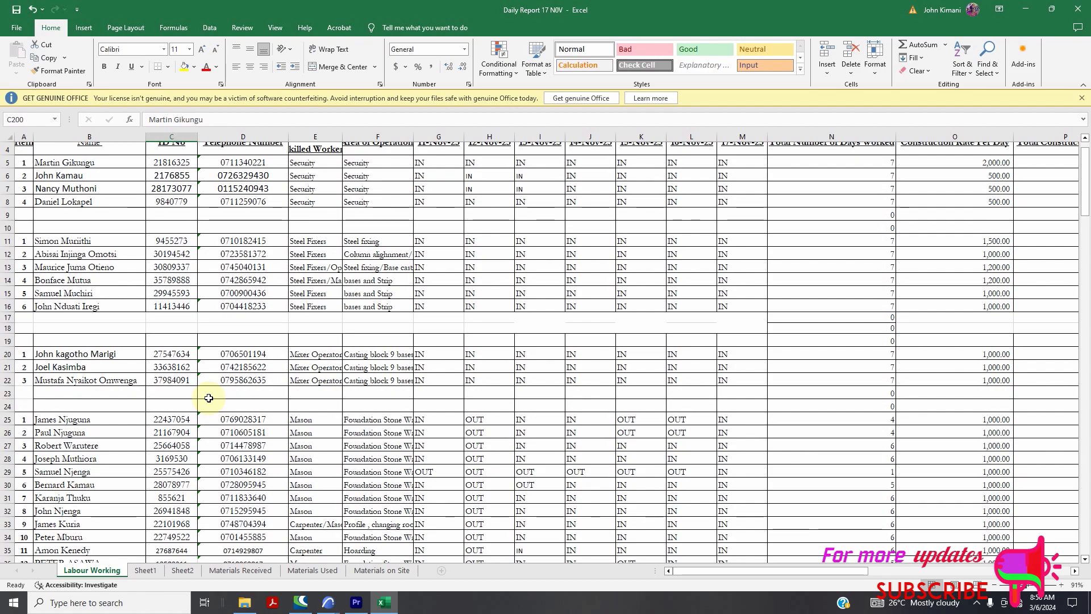
scroll(209, 398, "down", 17)
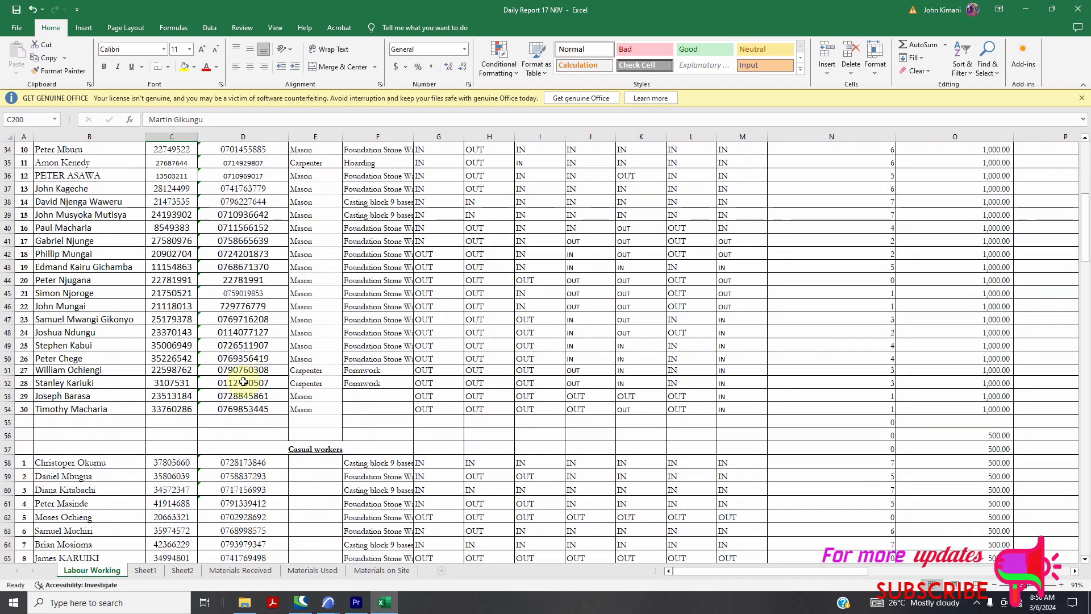
scroll(243, 382, "up", 5)
scroll(243, 382, "down", 20)
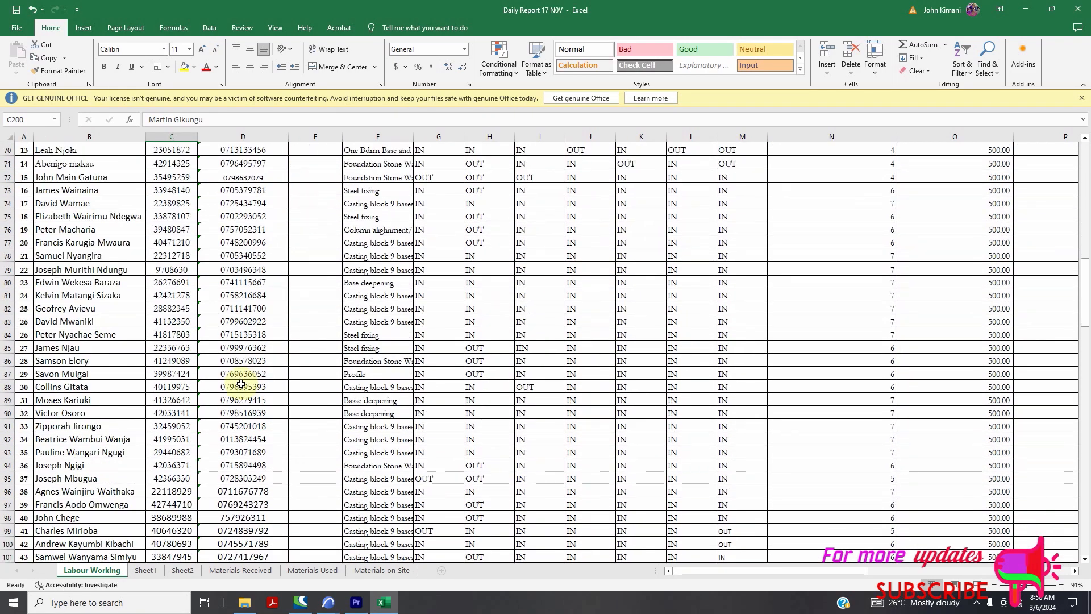
scroll(242, 385, "down", 20)
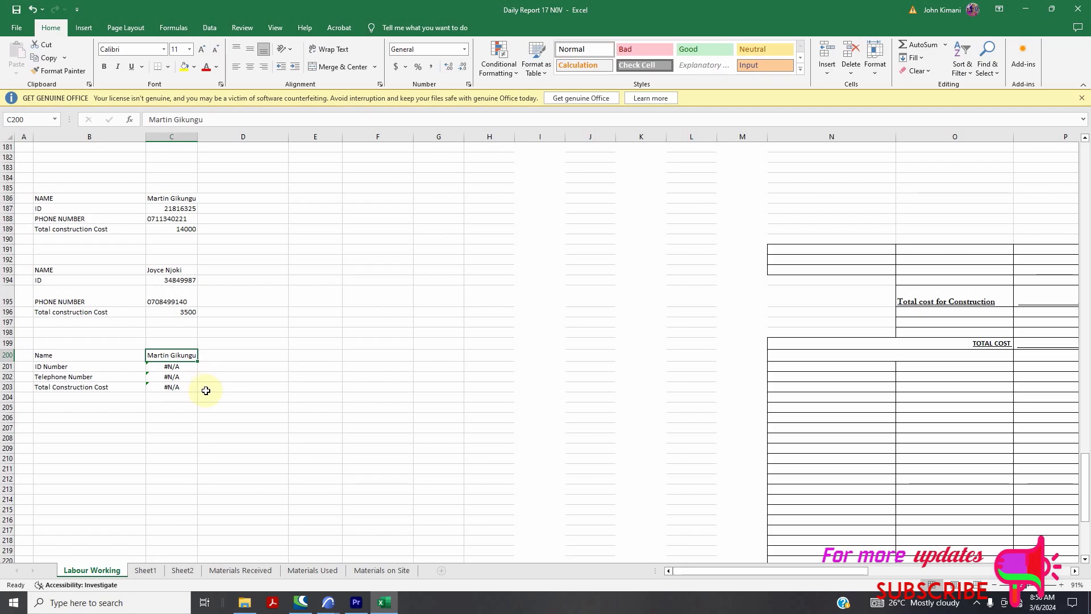
scroll(202, 384, "up", 20)
scroll(209, 391, "down", 14)
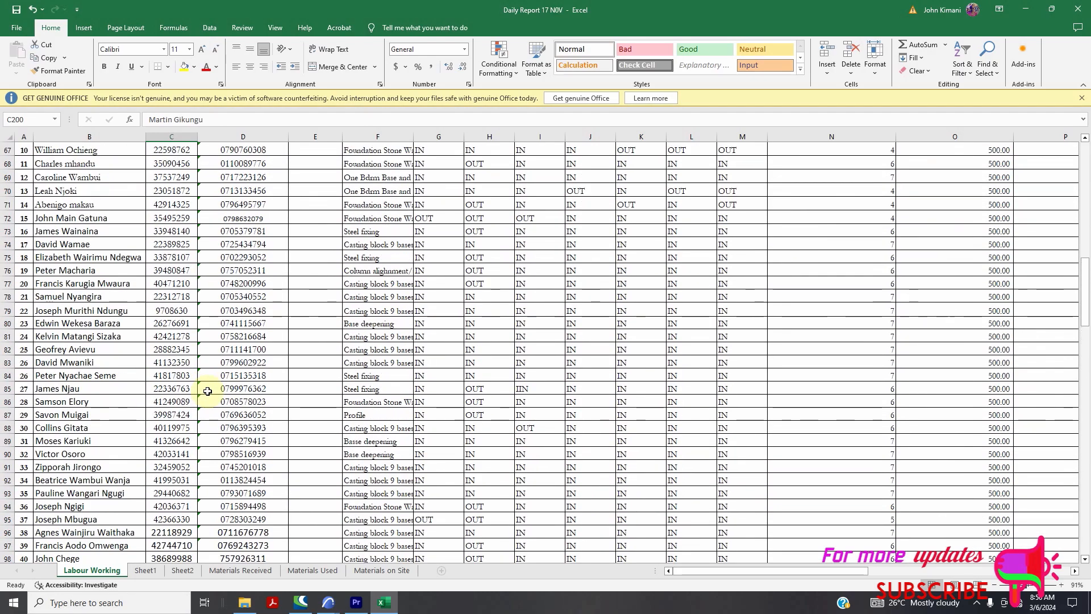
scroll(209, 392, "down", 13)
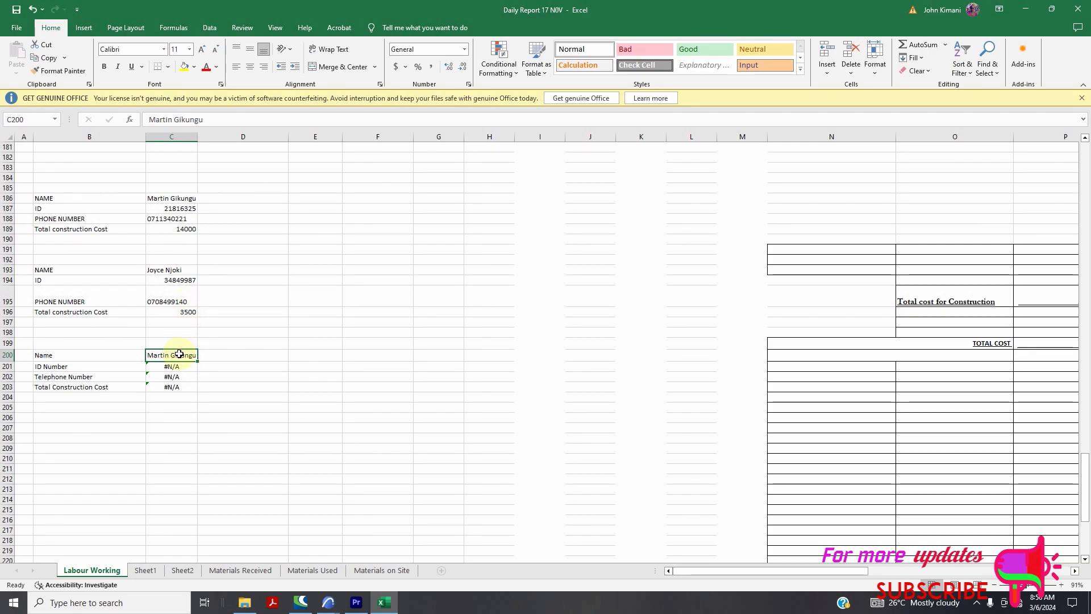
Give C200 a List data validation sourced from the worker names in $B$5:$B$176
left_click(210, 30)
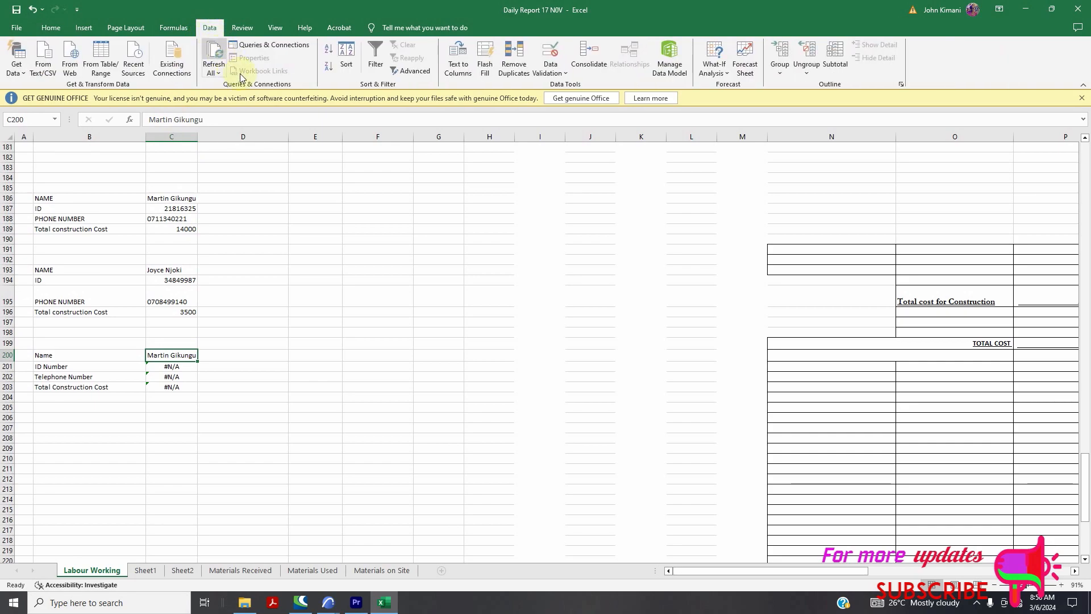
left_click(551, 53)
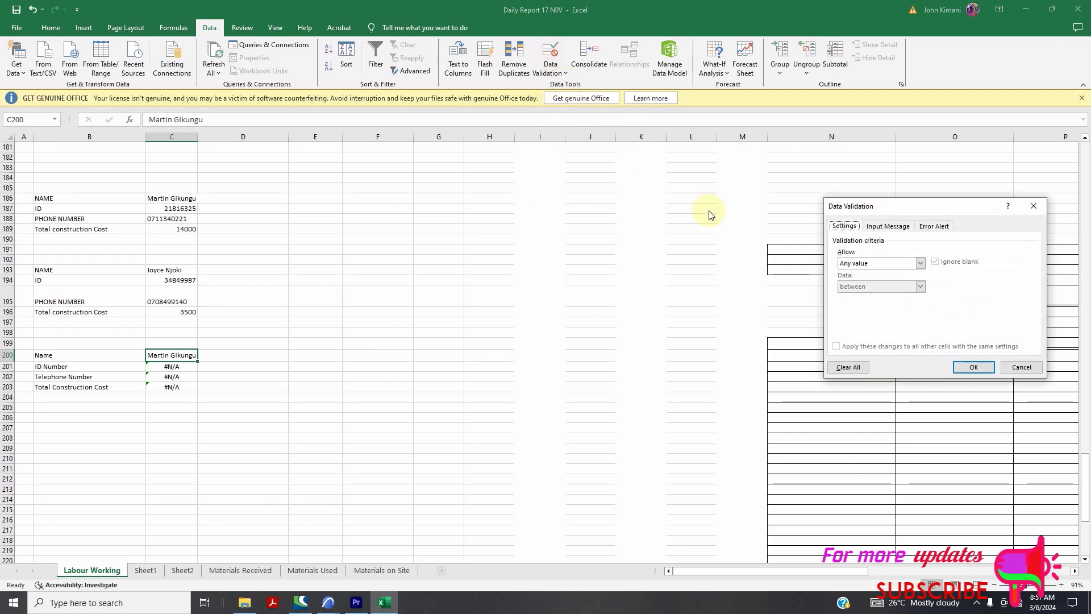
left_click(920, 263)
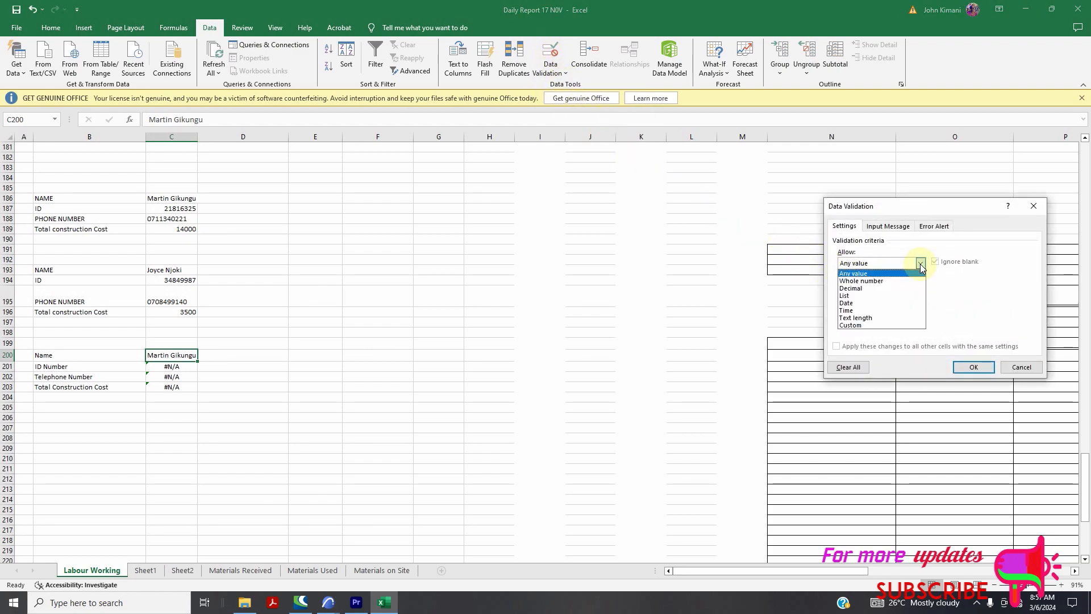
left_click(885, 296)
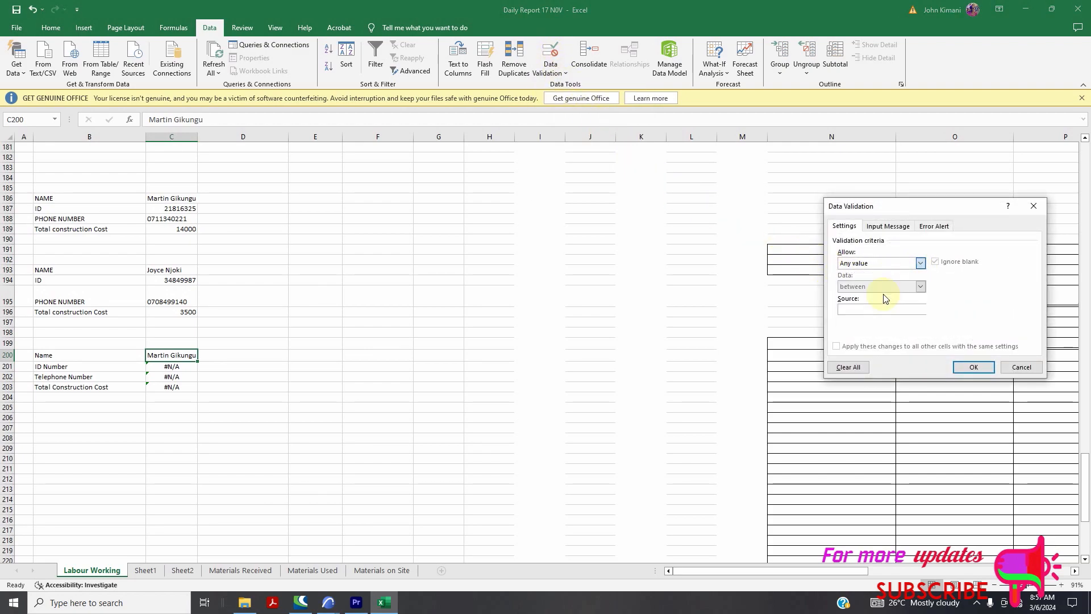
left_click(852, 310)
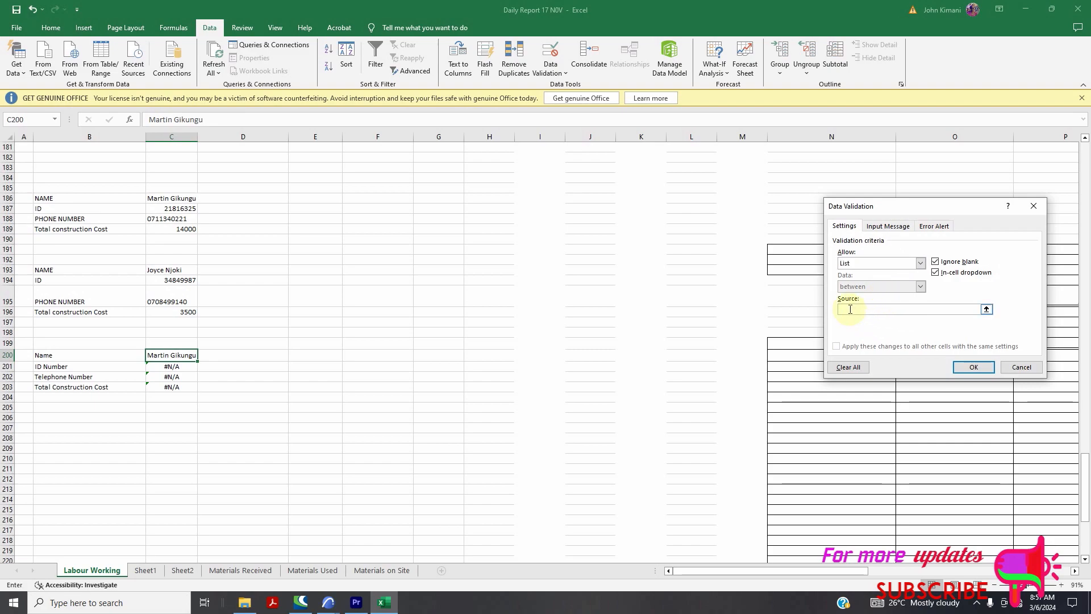
left_click(987, 310)
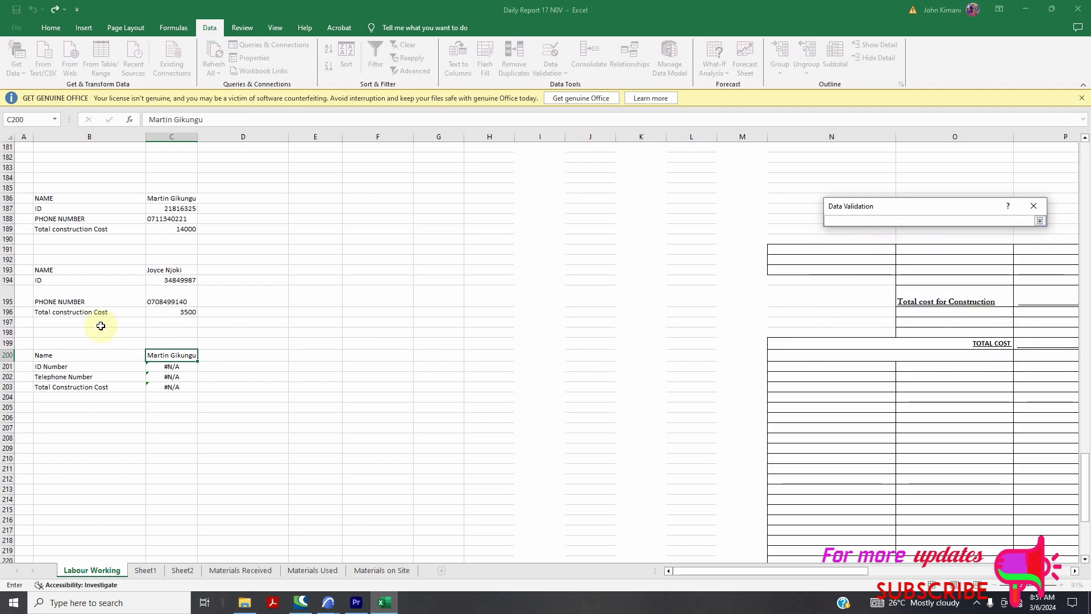
scroll(100, 326, "up", 19)
scroll(78, 296, "up", 20)
scroll(74, 269, "up", 17)
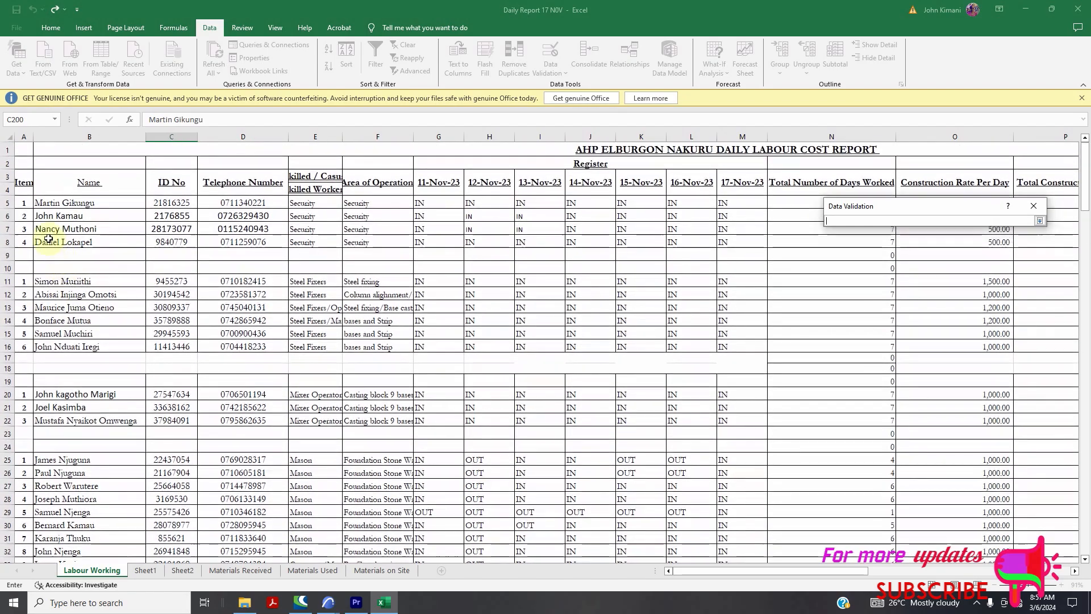
mouse_move(96, 514)
left_mouse_down()
mouse_move(97, 583)
mouse_move(114, 516)
left_mouse_up()
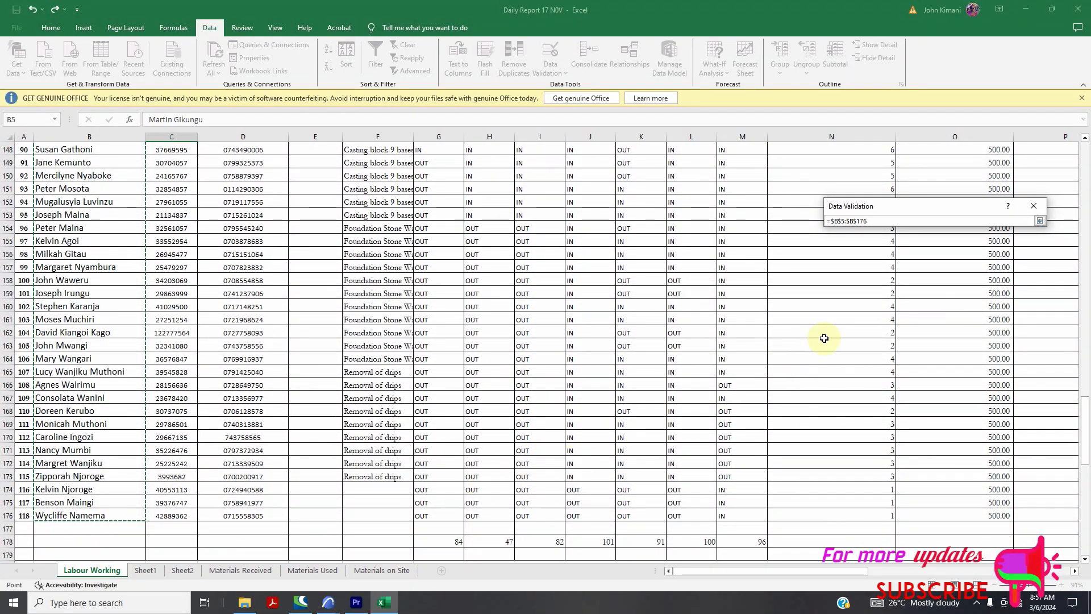
key("Return")
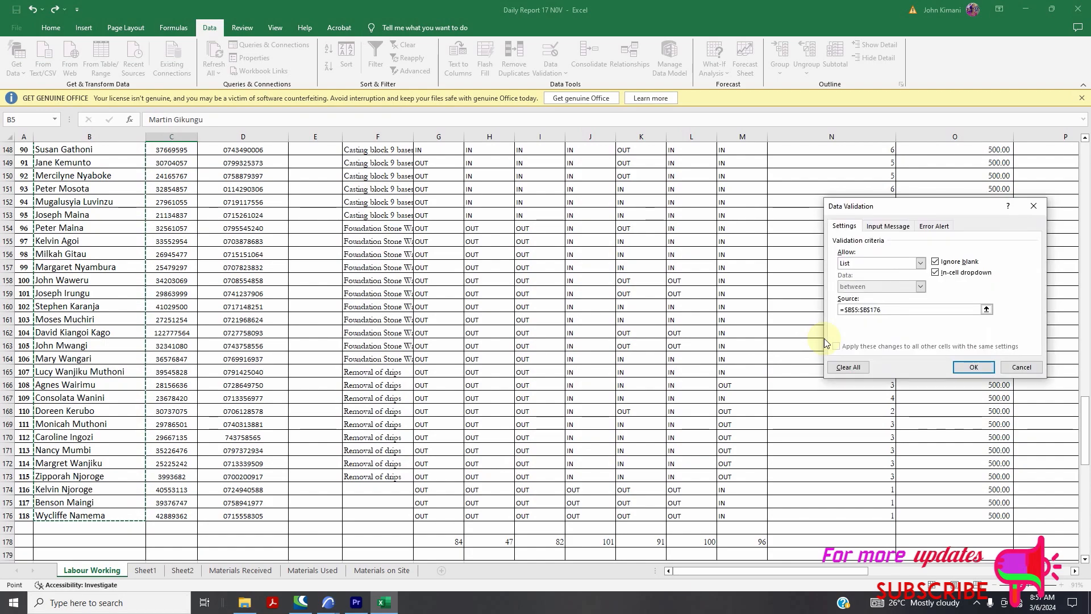
Apply the C200 name drop-down and pick several workers, checking the lookups update to cost 1500
left_click(974, 367)
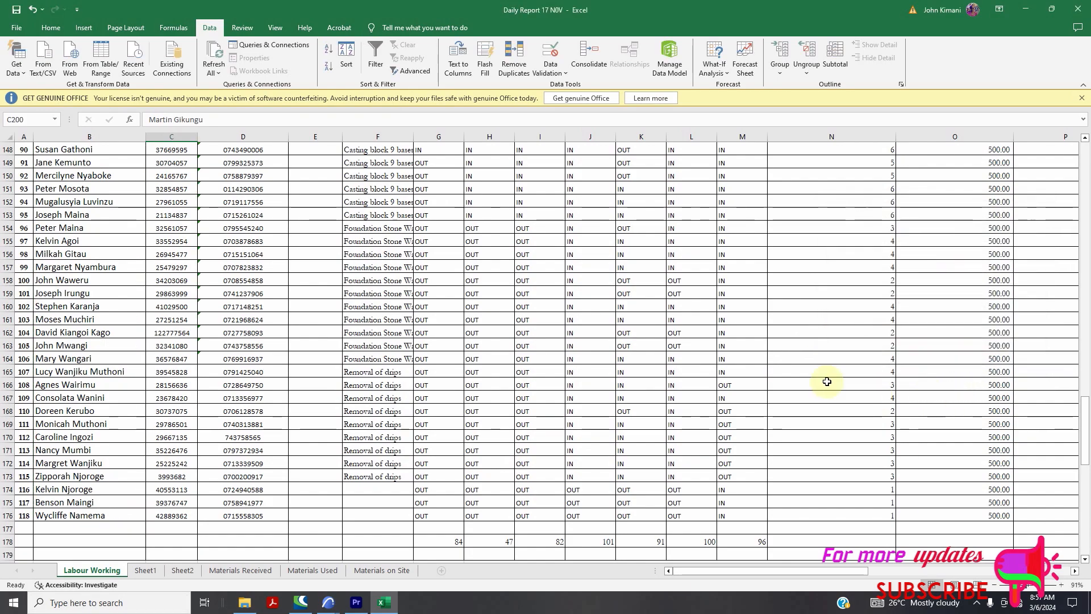
scroll(451, 345, "down", 11)
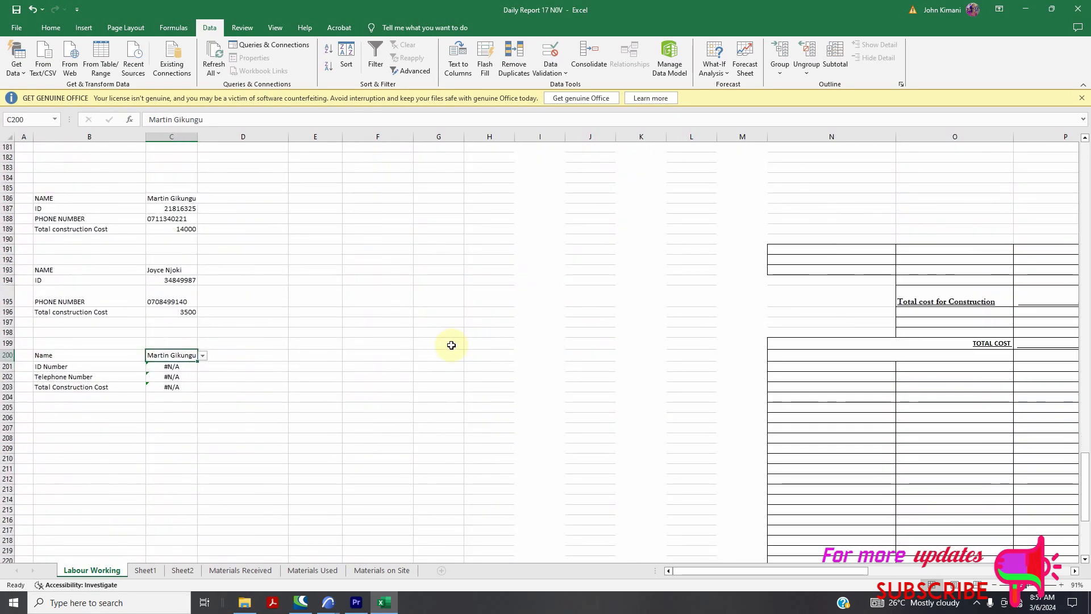
left_click(202, 356)
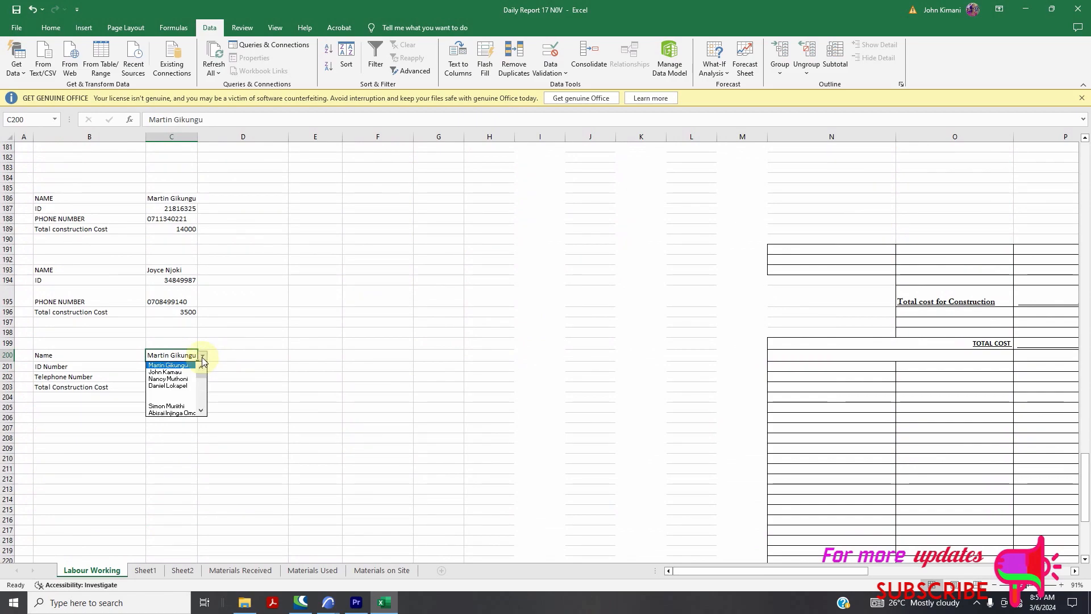
left_click(181, 365)
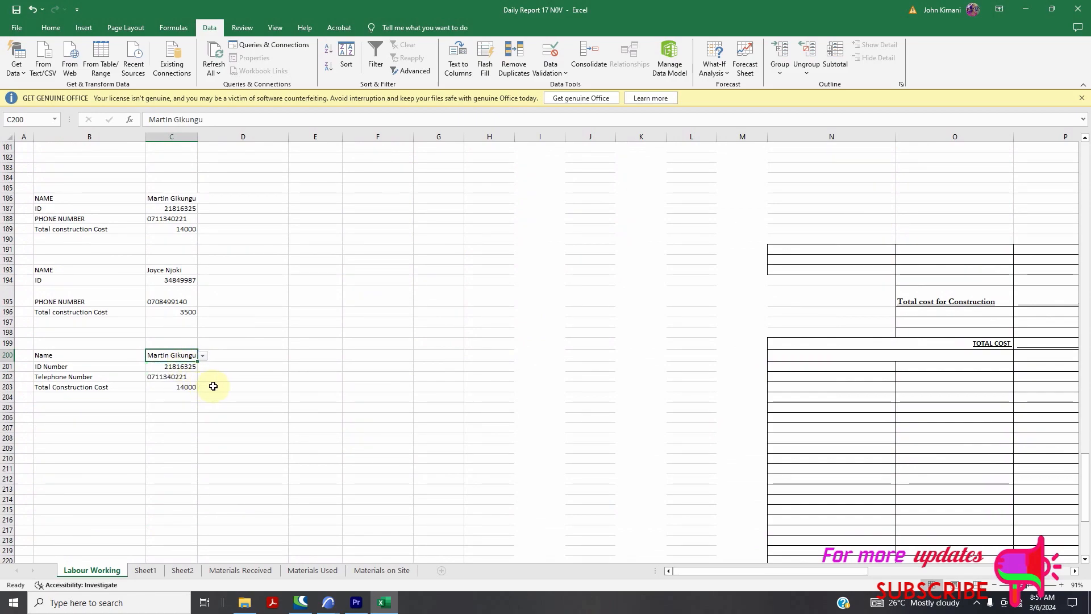
left_click(203, 356)
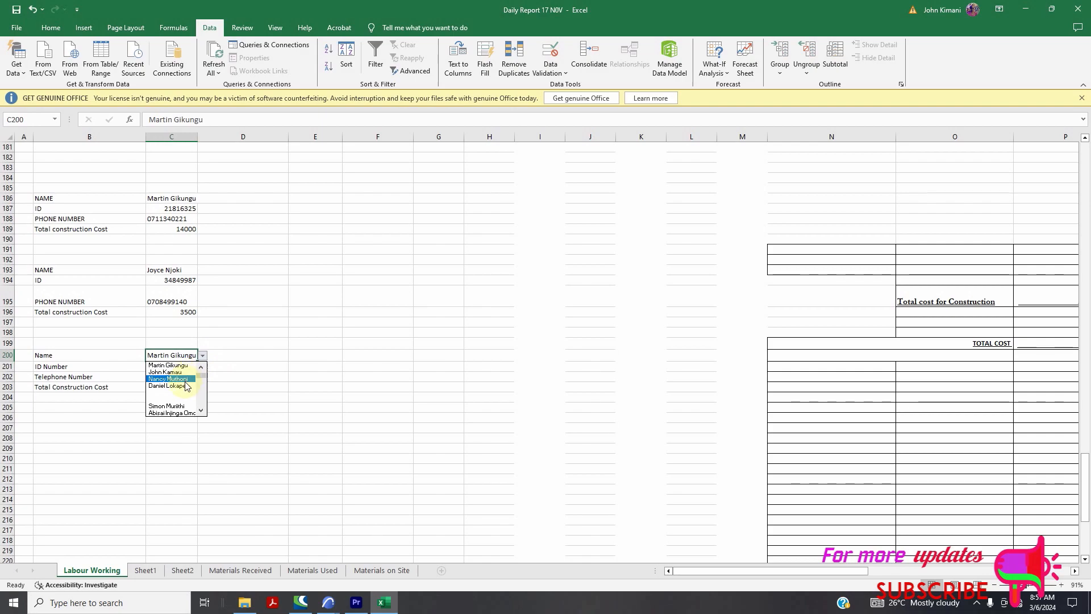
left_click(185, 379)
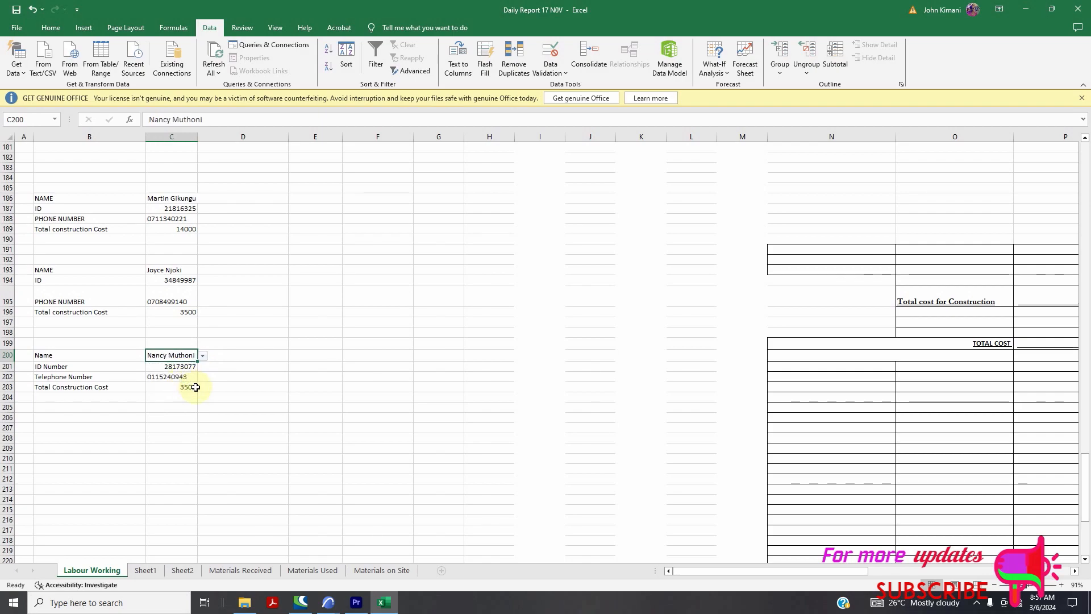
left_click(203, 357)
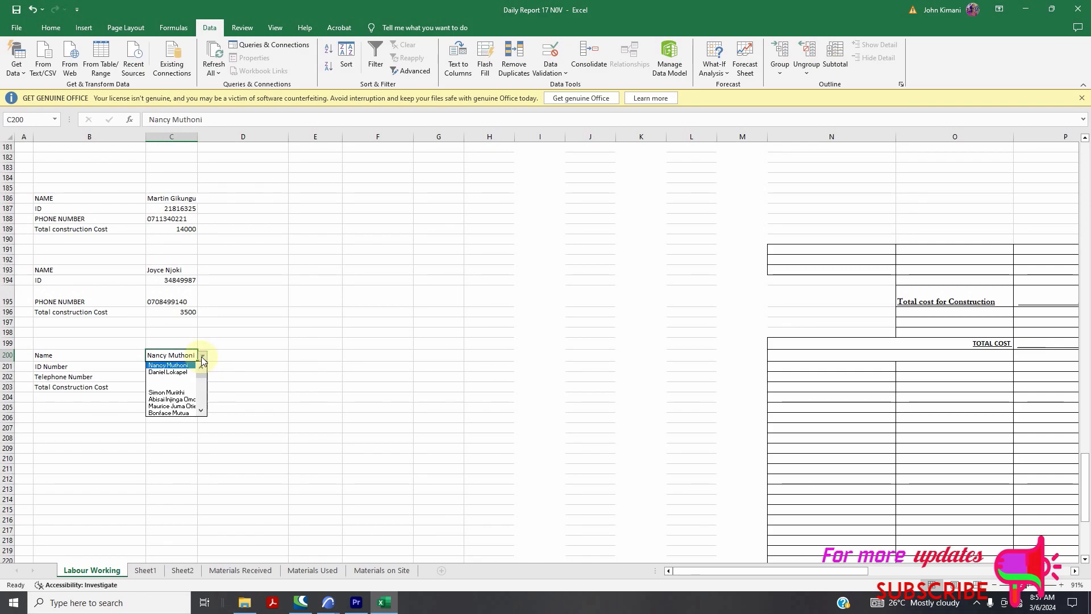
scroll(176, 395, "down", 5)
left_click(174, 393)
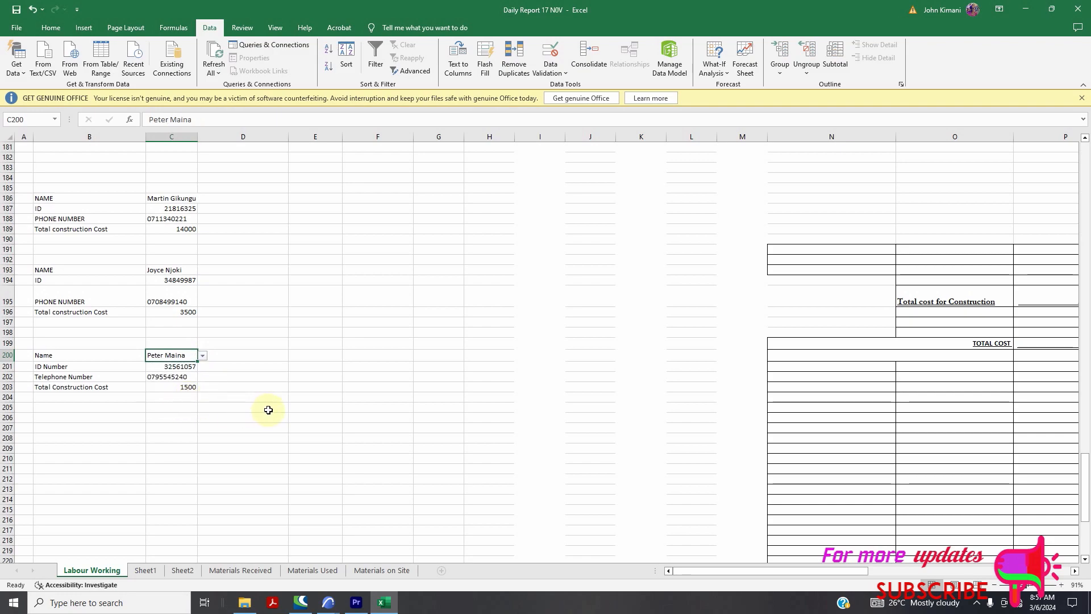
scroll(285, 375, "up", 20)
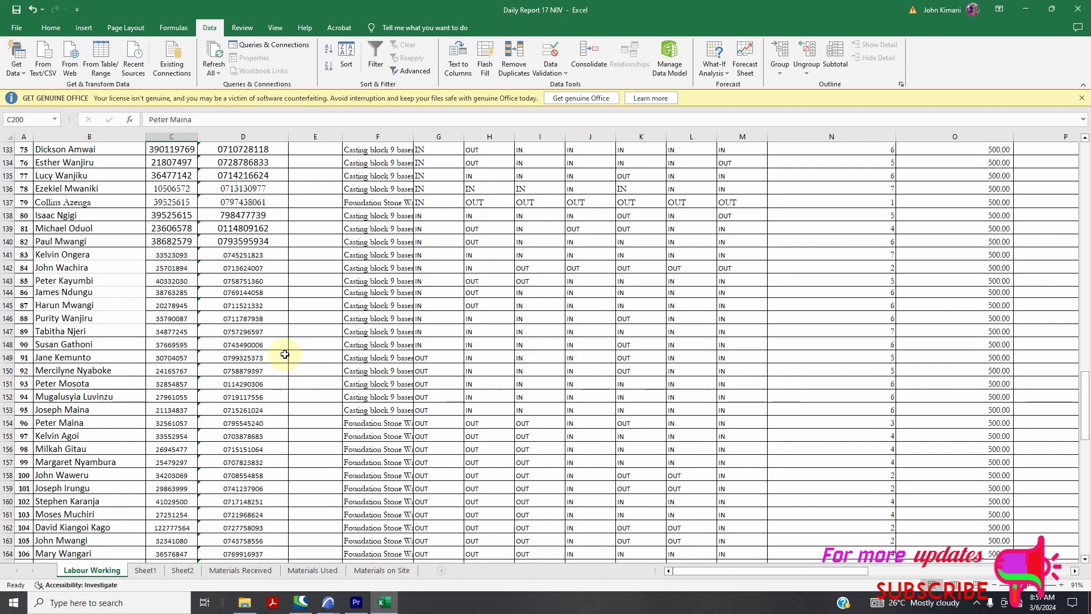
scroll(414, 280, "down", 20)
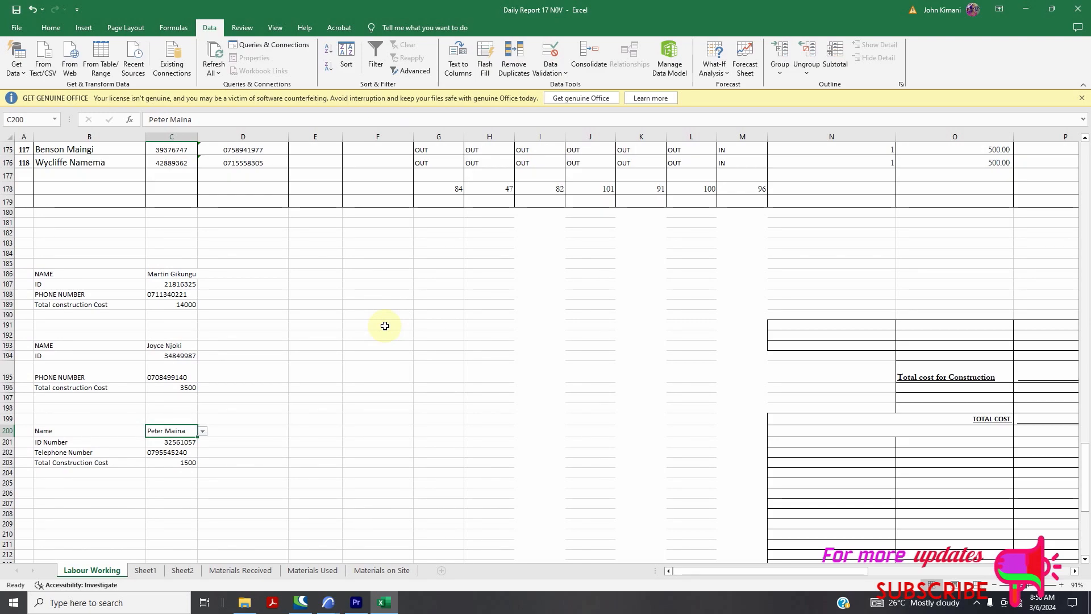
left_click(978, 607)
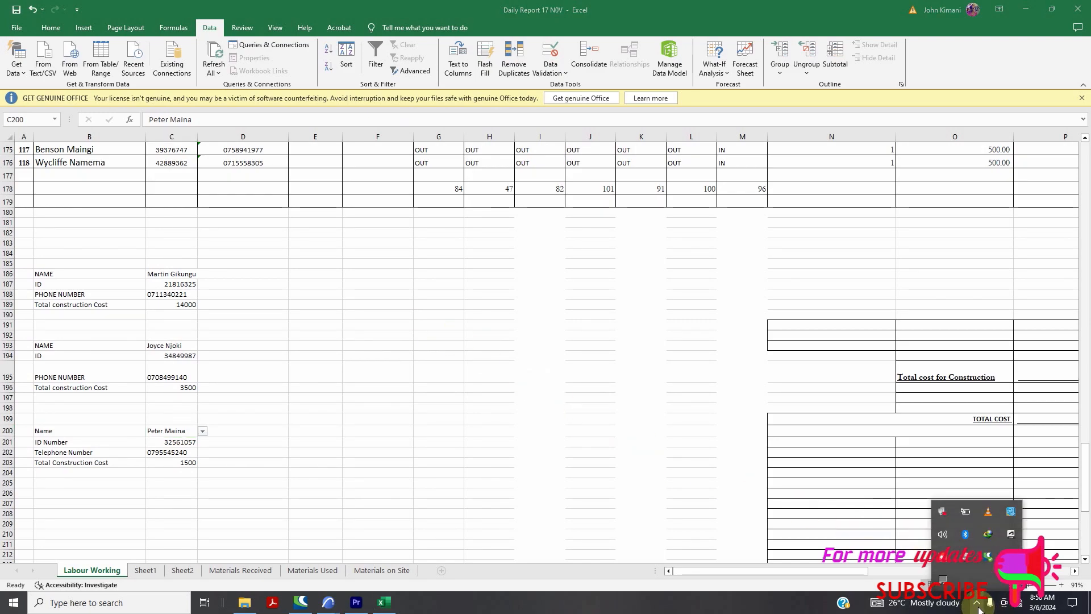
left_click(1008, 552)
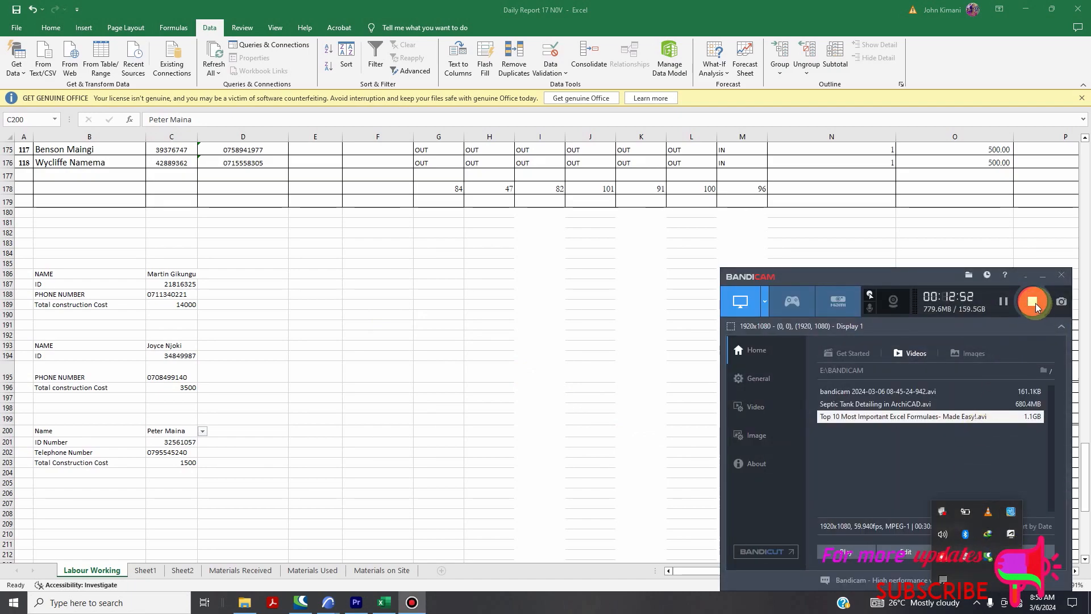